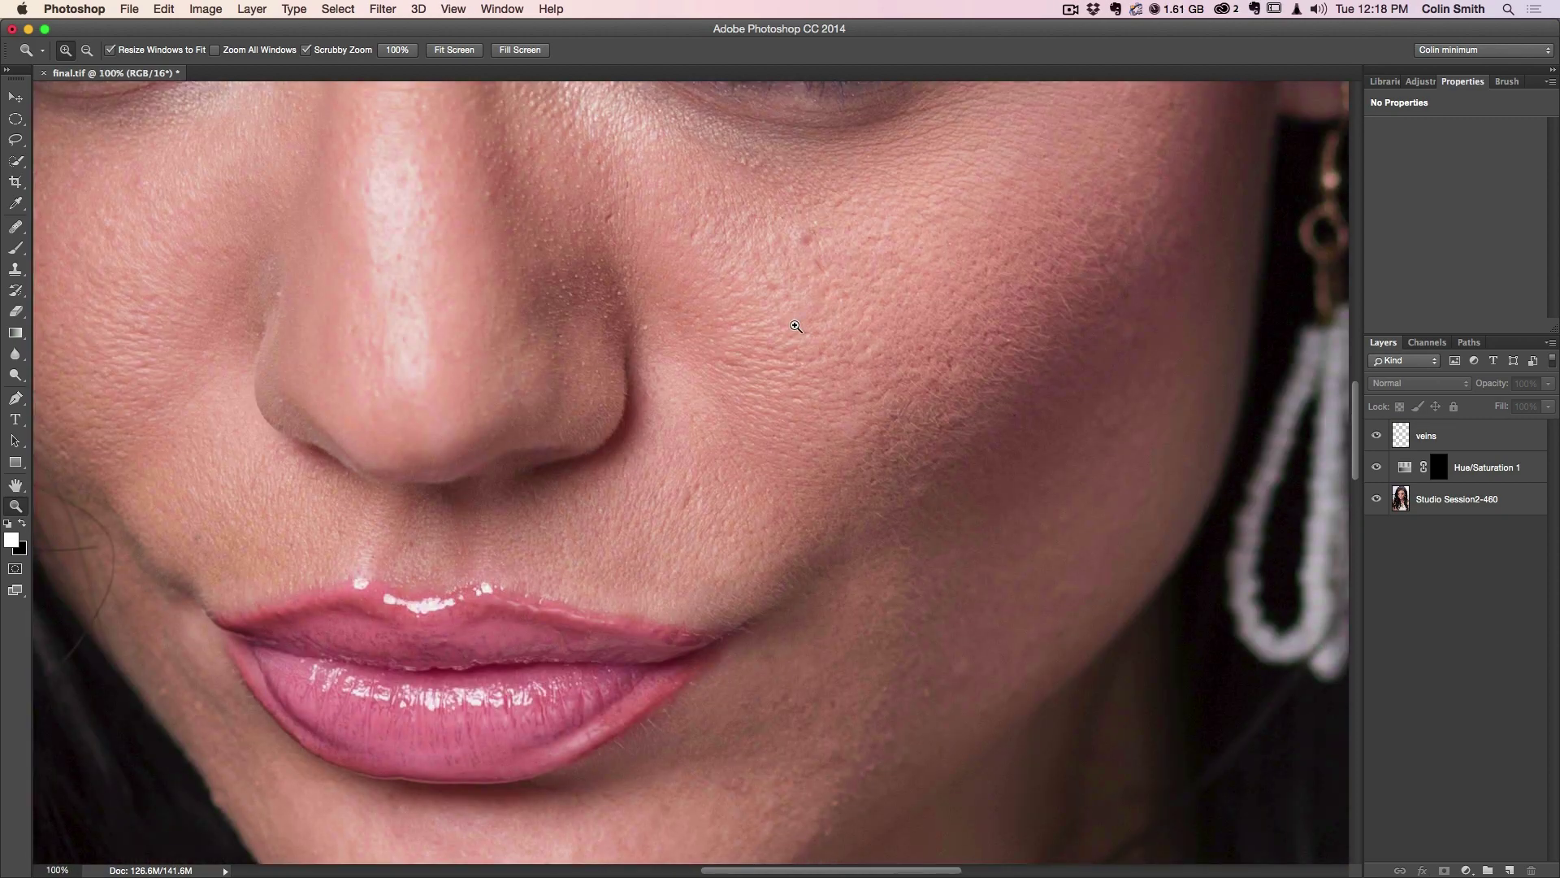
- Compare the eyes with and without the retouching by temporarily showing only the Studio Session2-460 layer
{"action": "left_click_drag", "start_coordinate": [802, 323], "coordinate": [899, 662]}
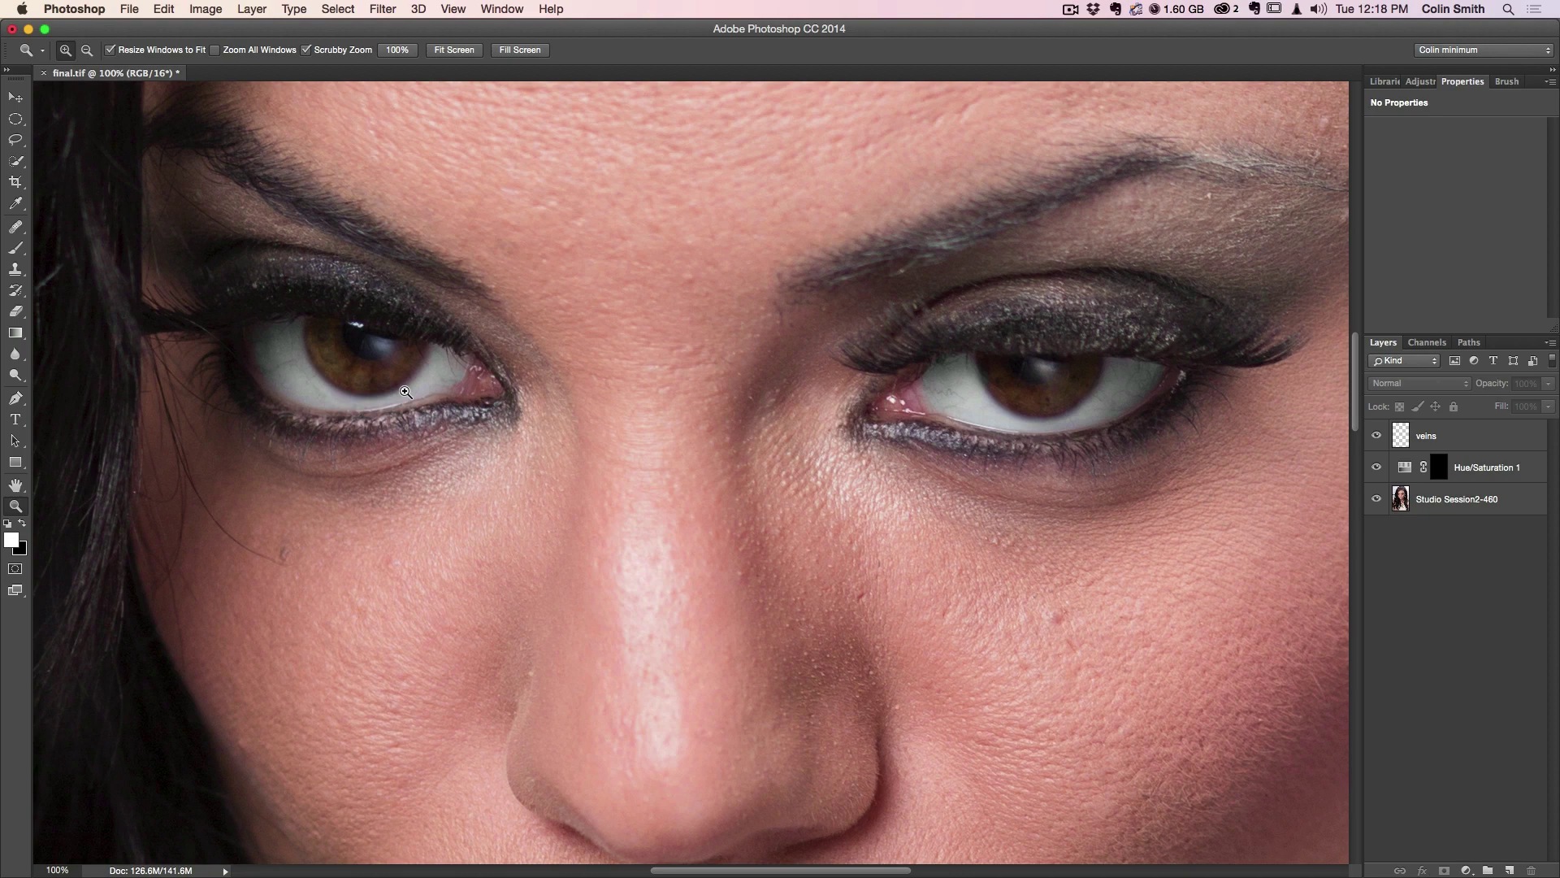
{"action": "key", "text": "alt"}
{"action": "left_click", "coordinate": [1376, 501], "text": "alt"}
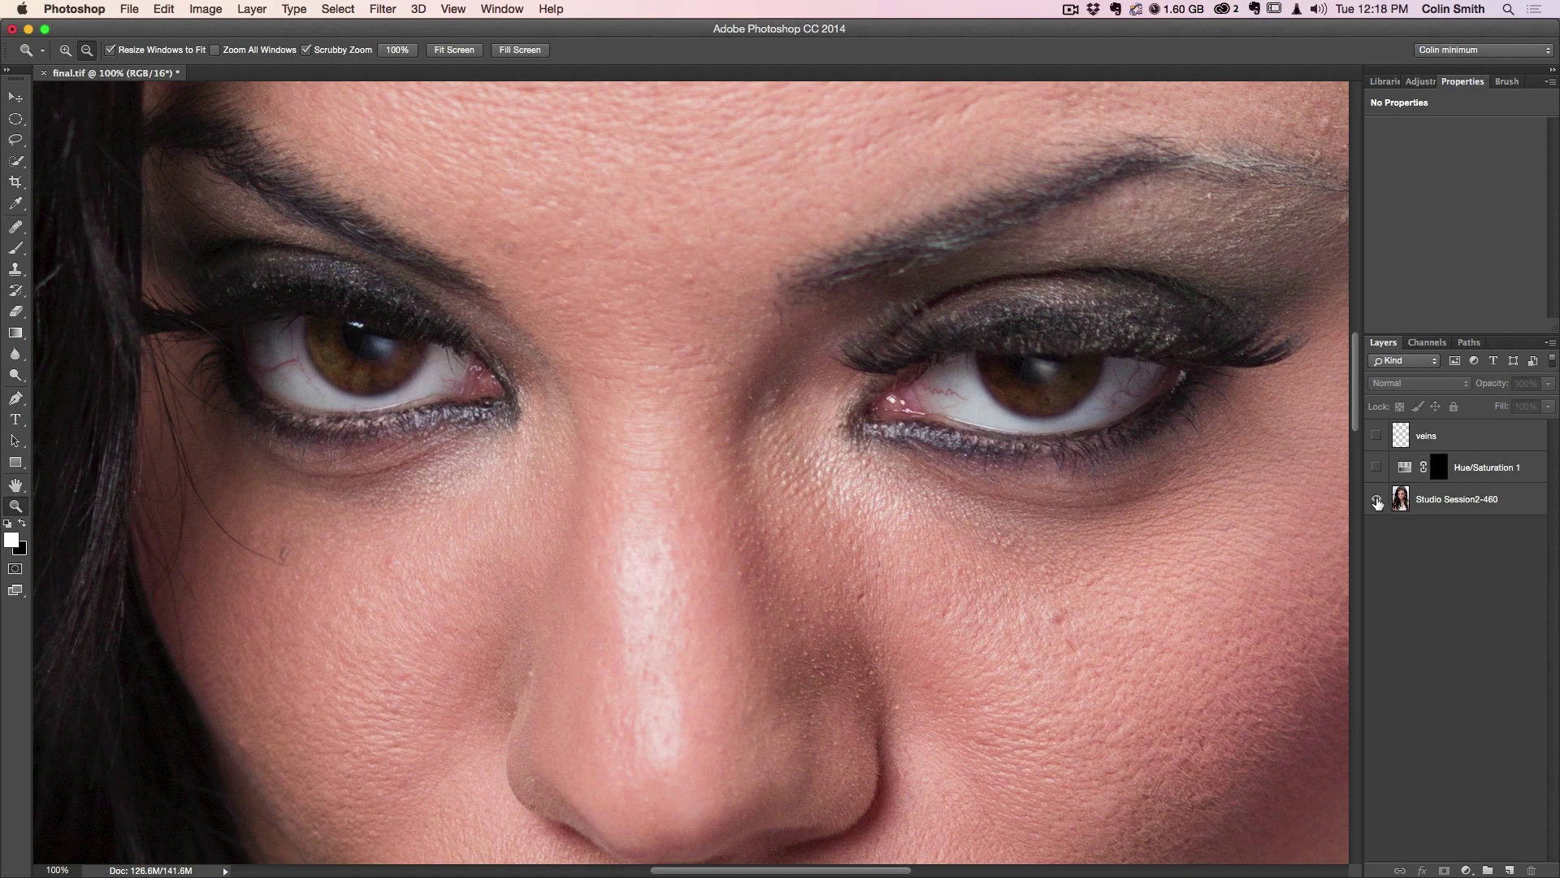
{"action": "left_click", "coordinate": [1377, 502], "text": "alt"}
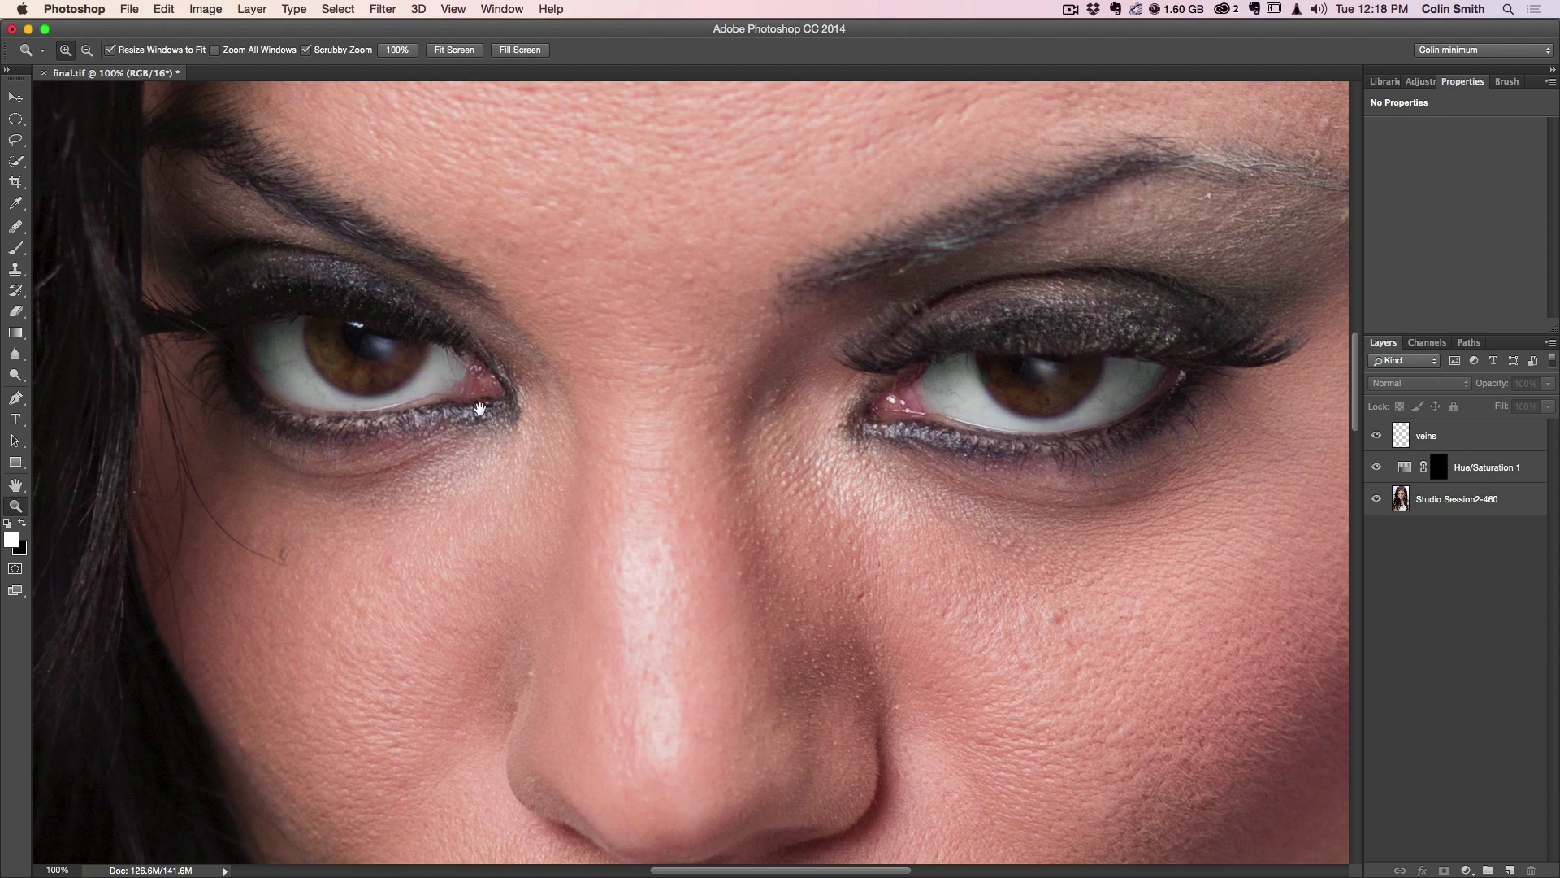
- Create a new layer group above the veins layer and name it iris
{"action": "left_click_drag", "start_coordinate": [481, 410], "coordinate": [720, 421]}
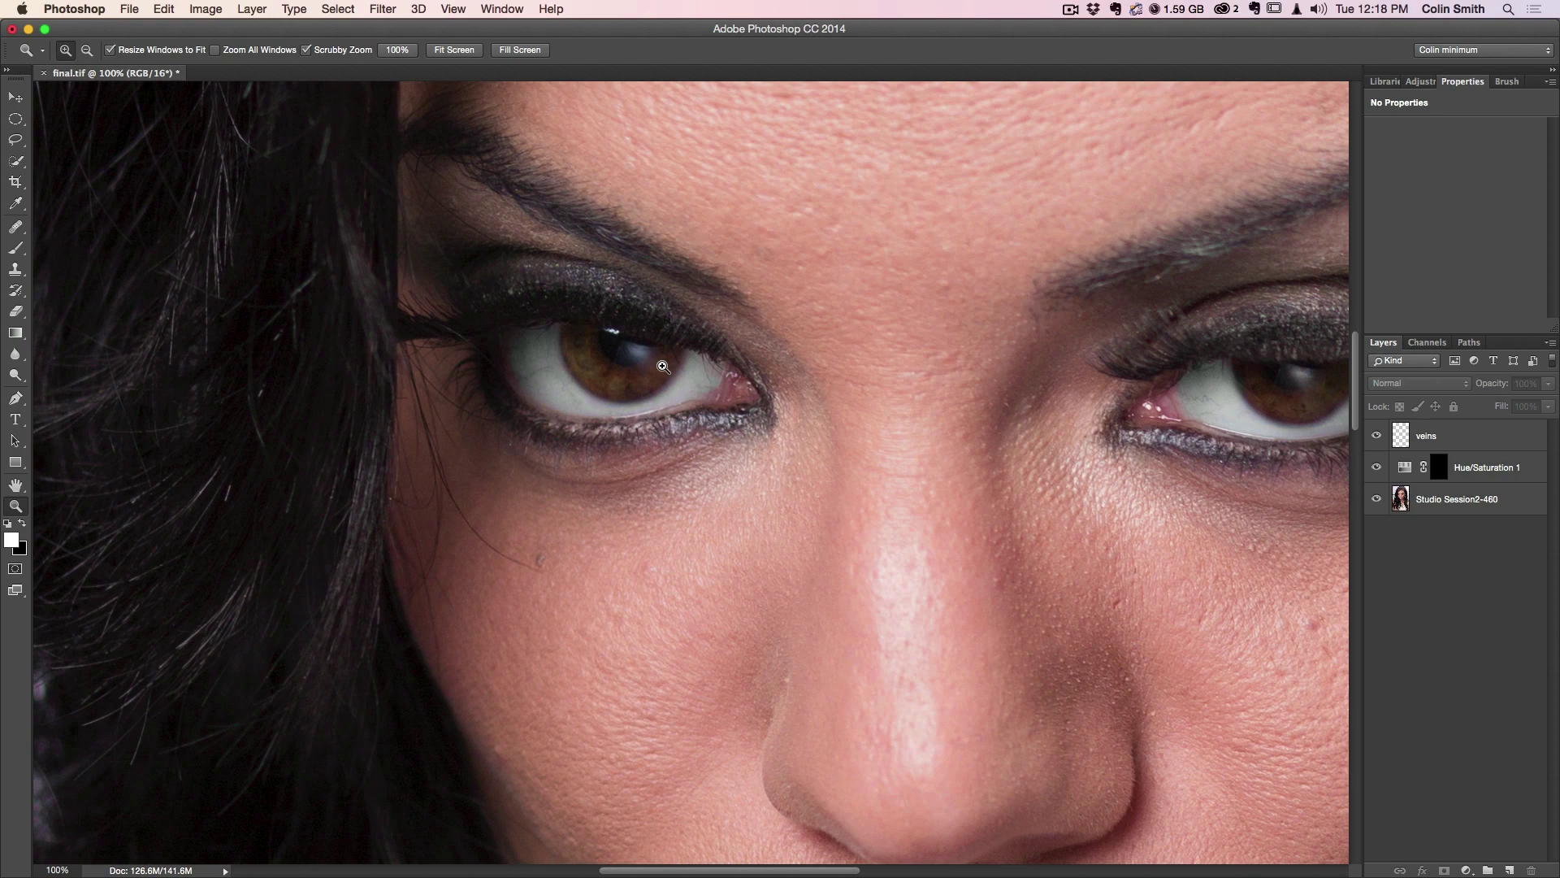
{"action": "key", "text": "v"}
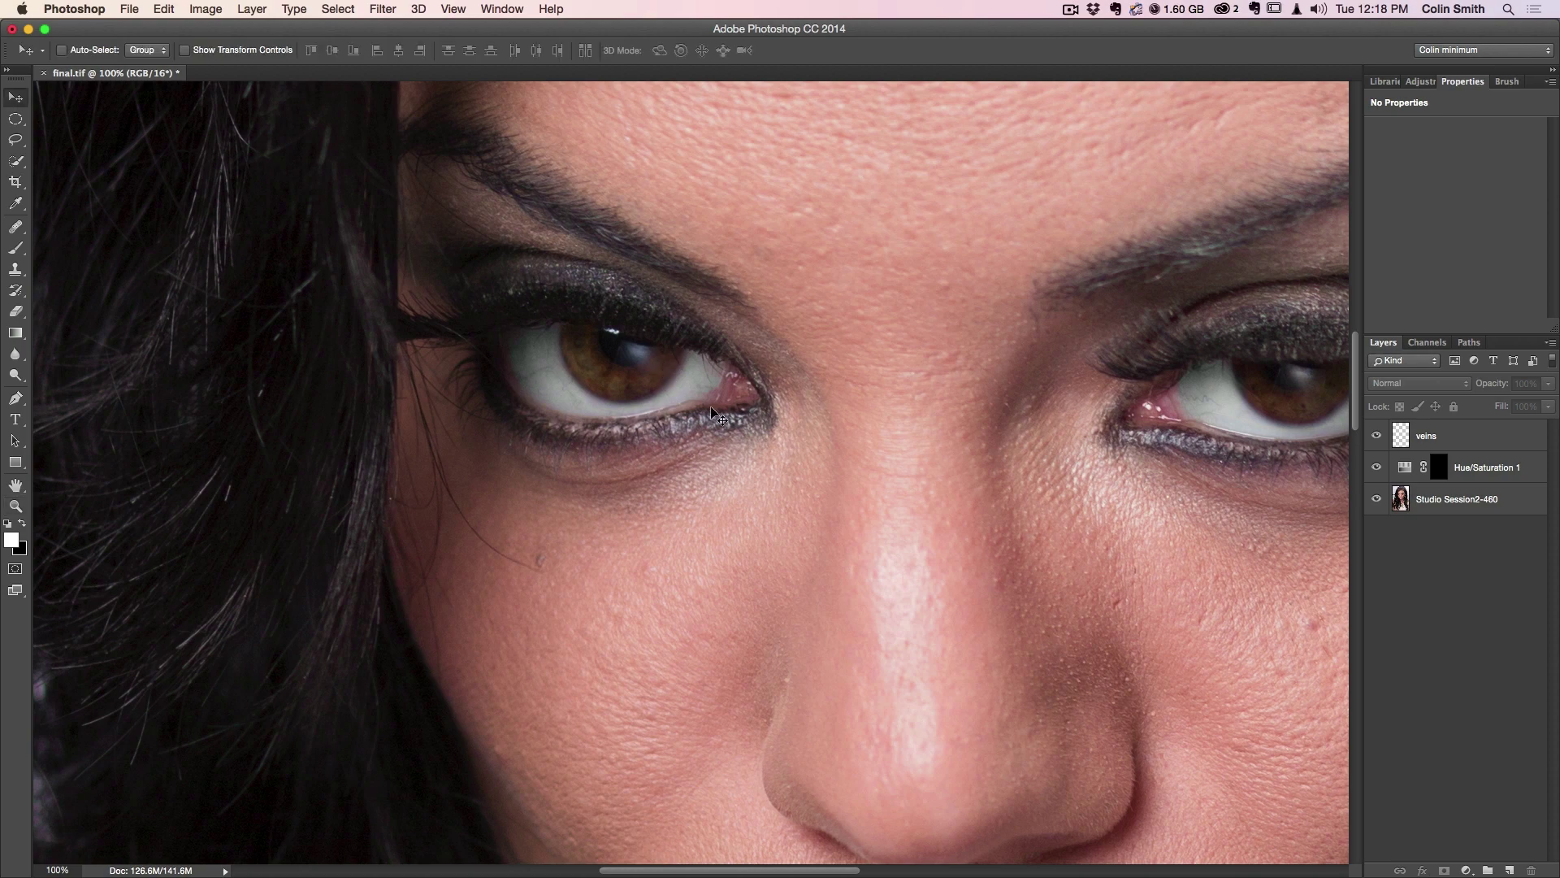
{"action": "left_click", "coordinate": [1479, 430]}
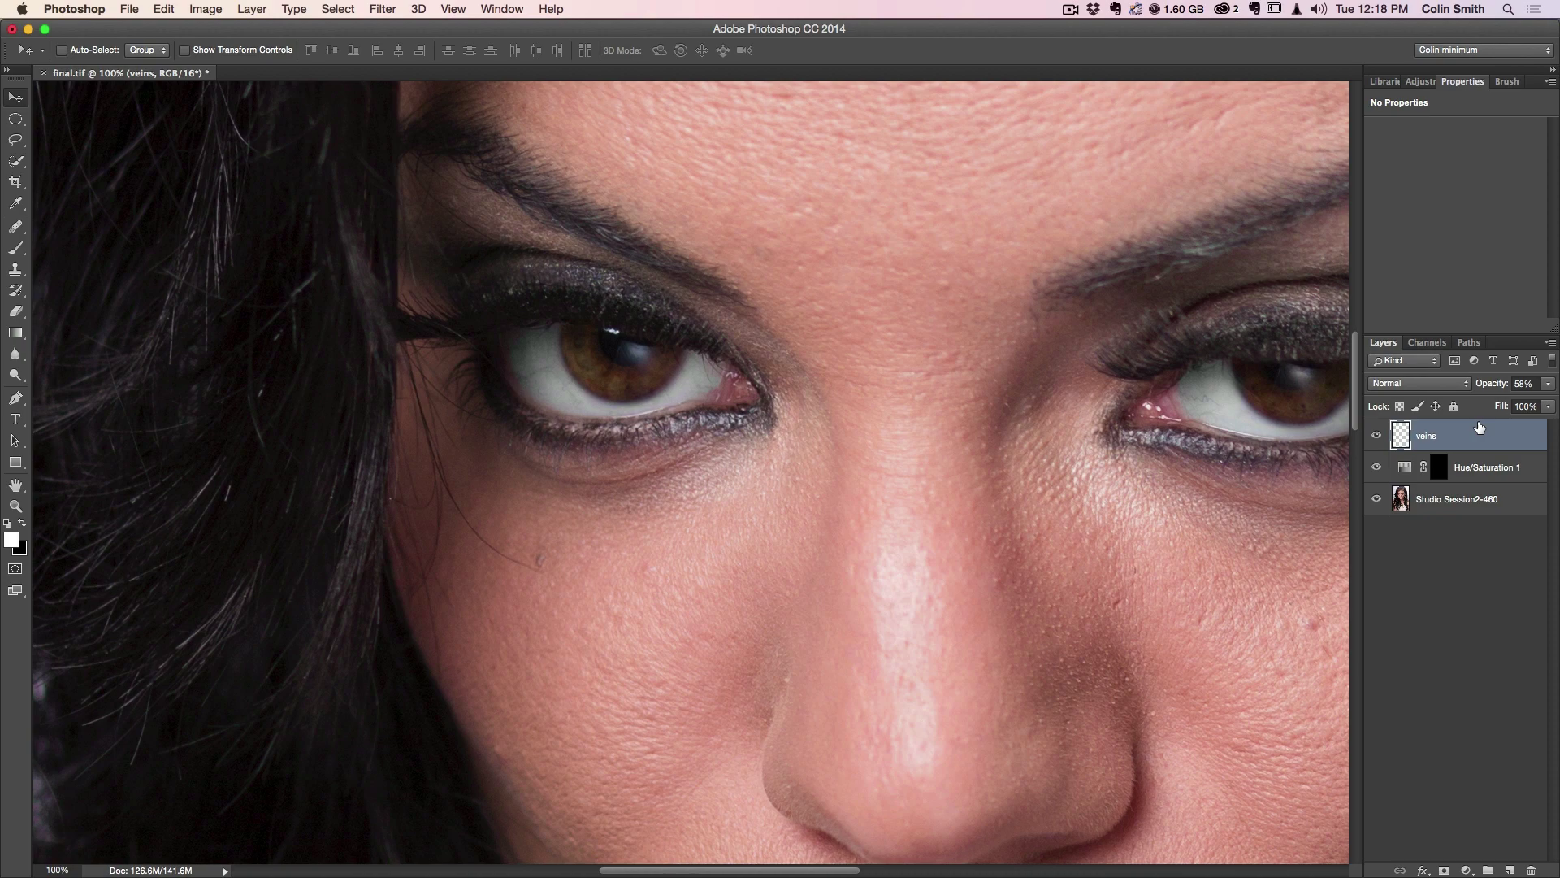
{"action": "left_click", "coordinate": [1488, 870]}
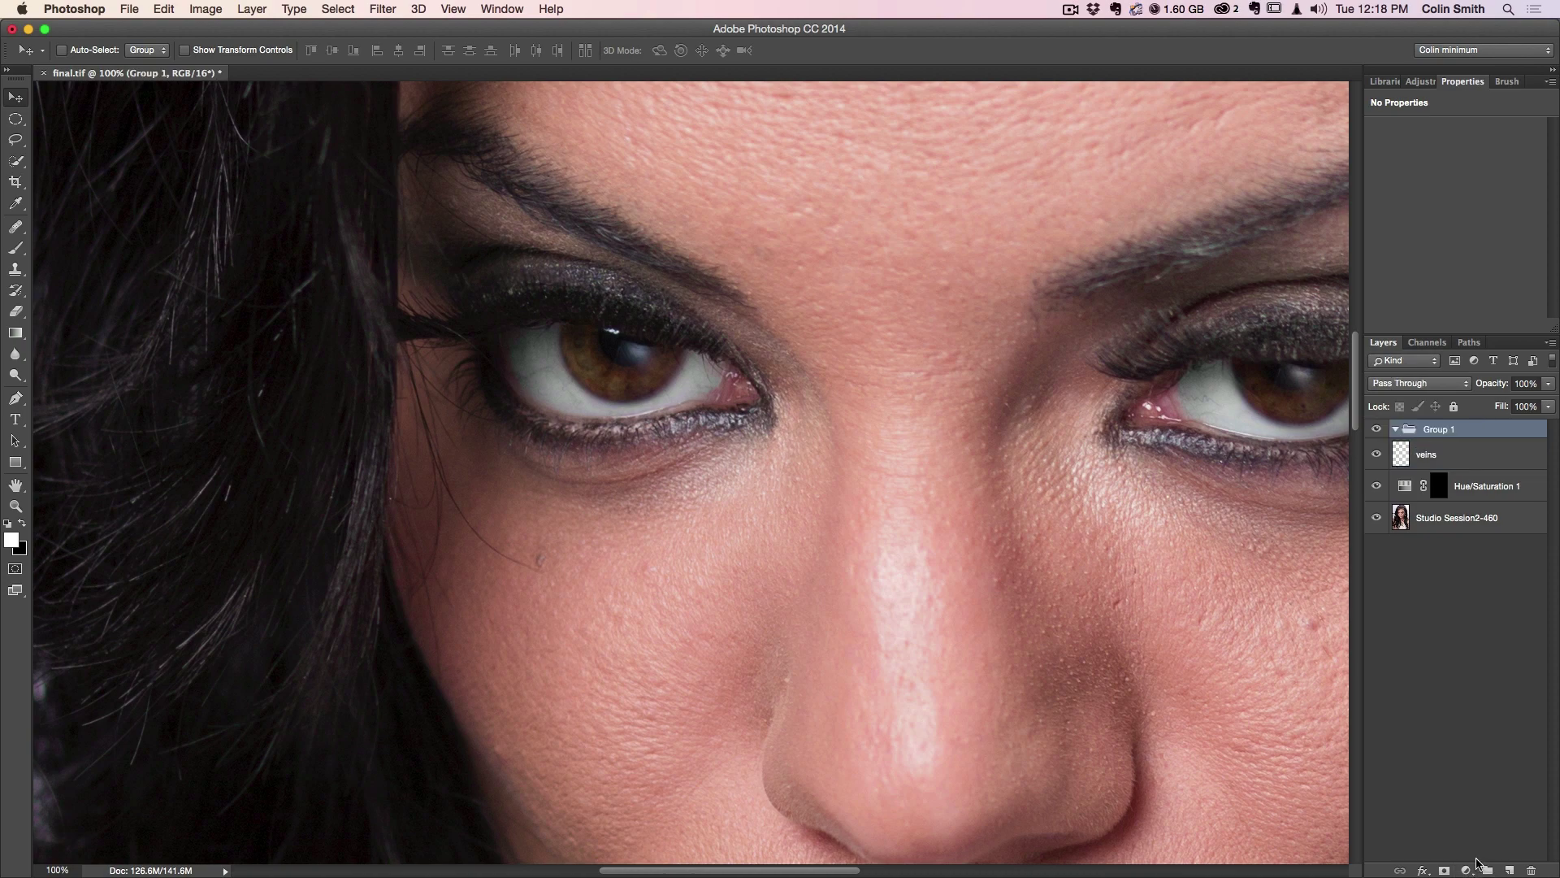
{"action": "double_click", "coordinate": [1447, 431]}
{"action": "type", "text": "ir"}
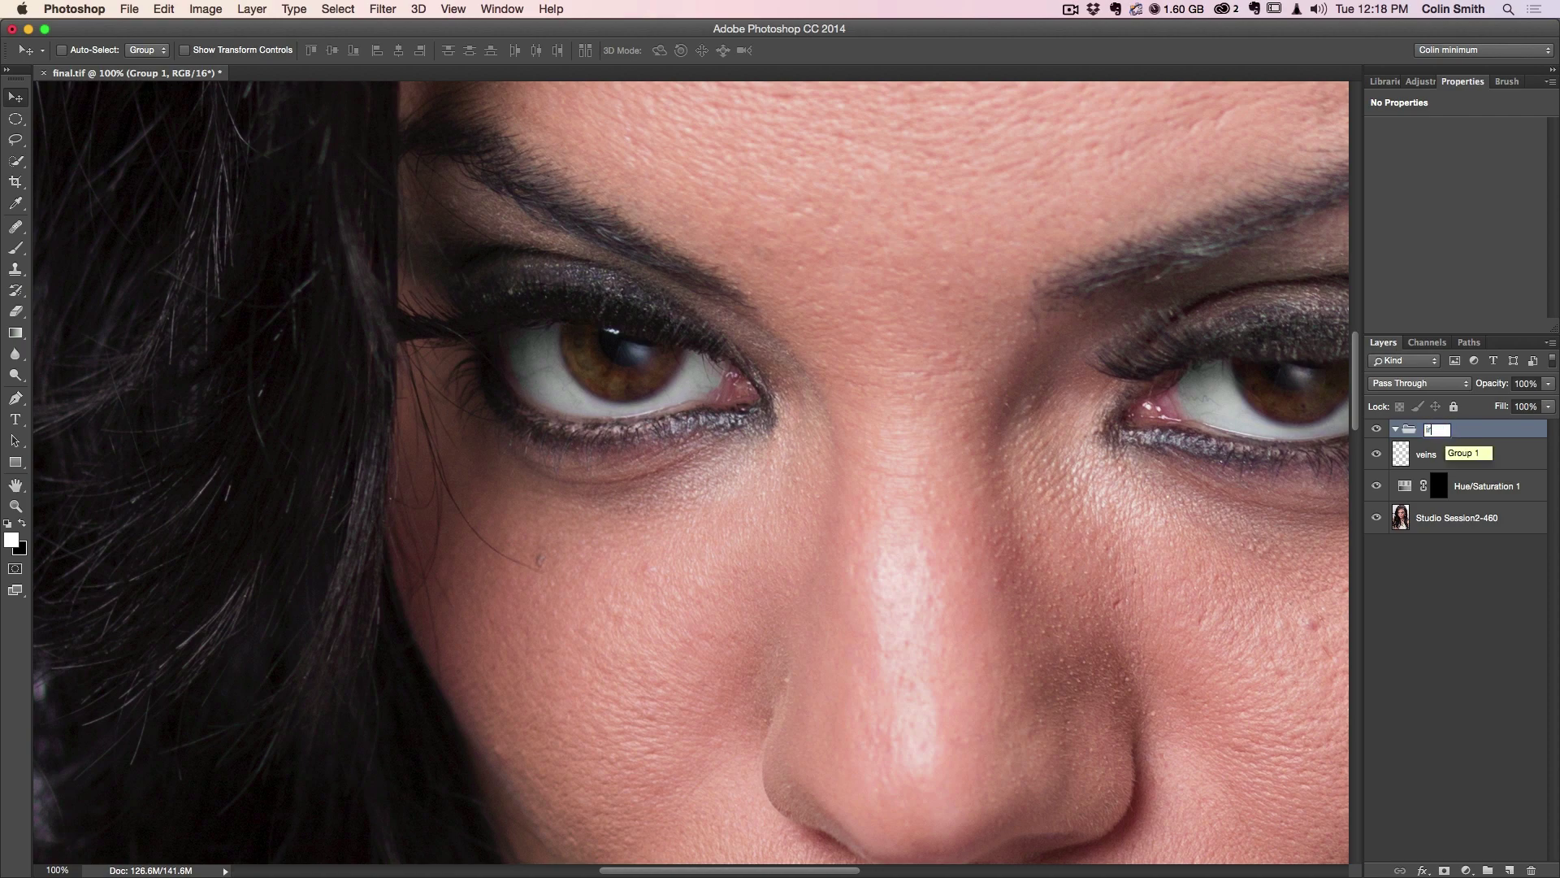
{"action": "type", "text": "is"}
{"action": "key", "text": "Return"}
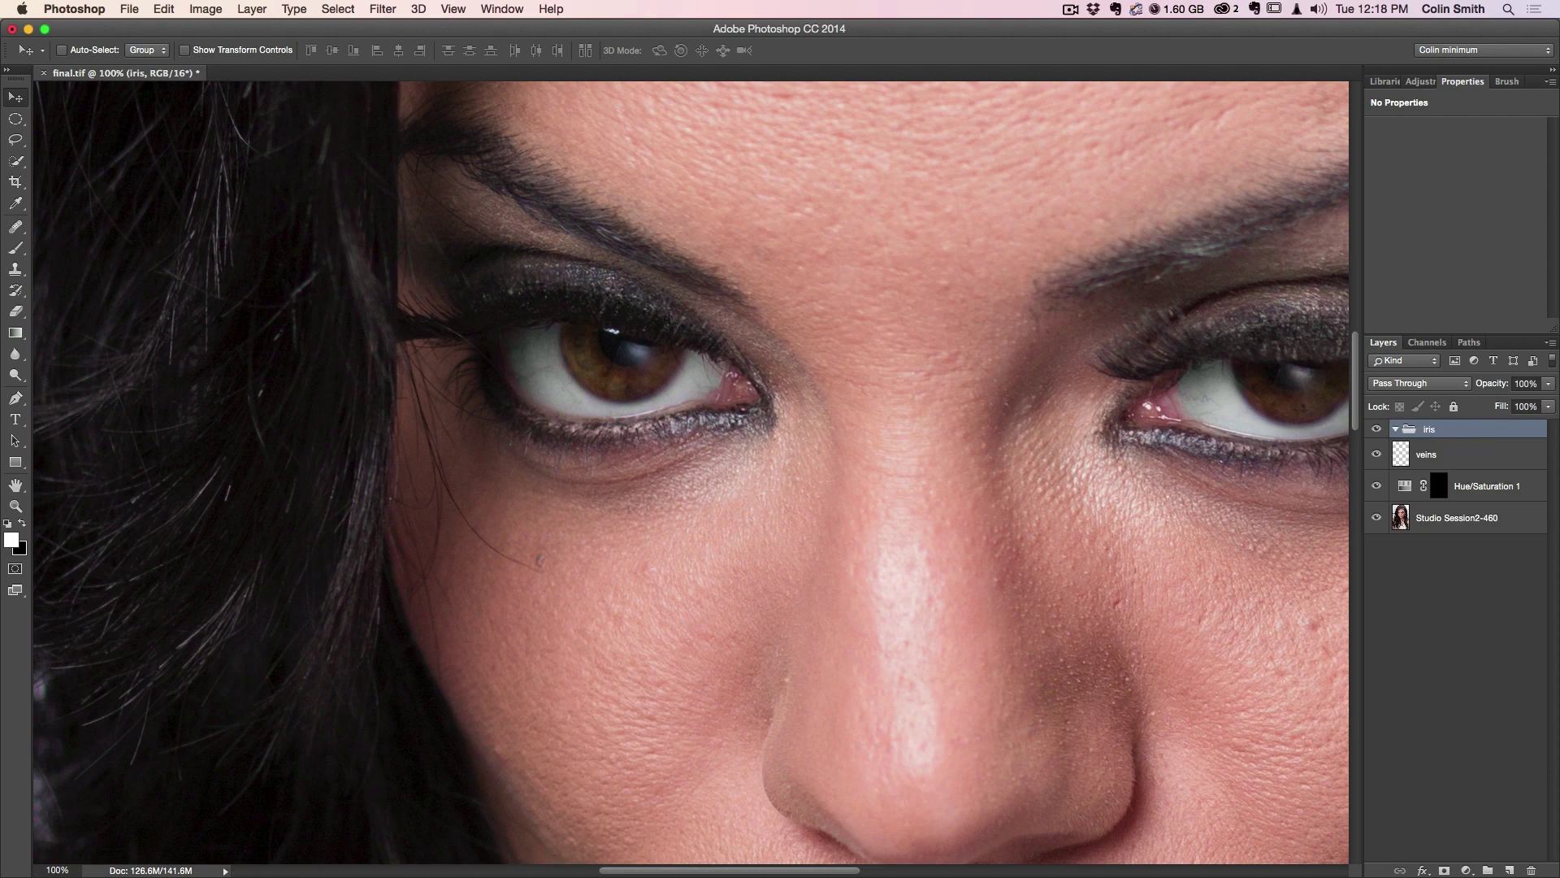
- Add three blank layers inside the iris group
{"action": "left_click", "coordinate": [1509, 870]}
{"action": "left_click", "coordinate": [1509, 871]}
{"action": "left_click", "coordinate": [1509, 870]}
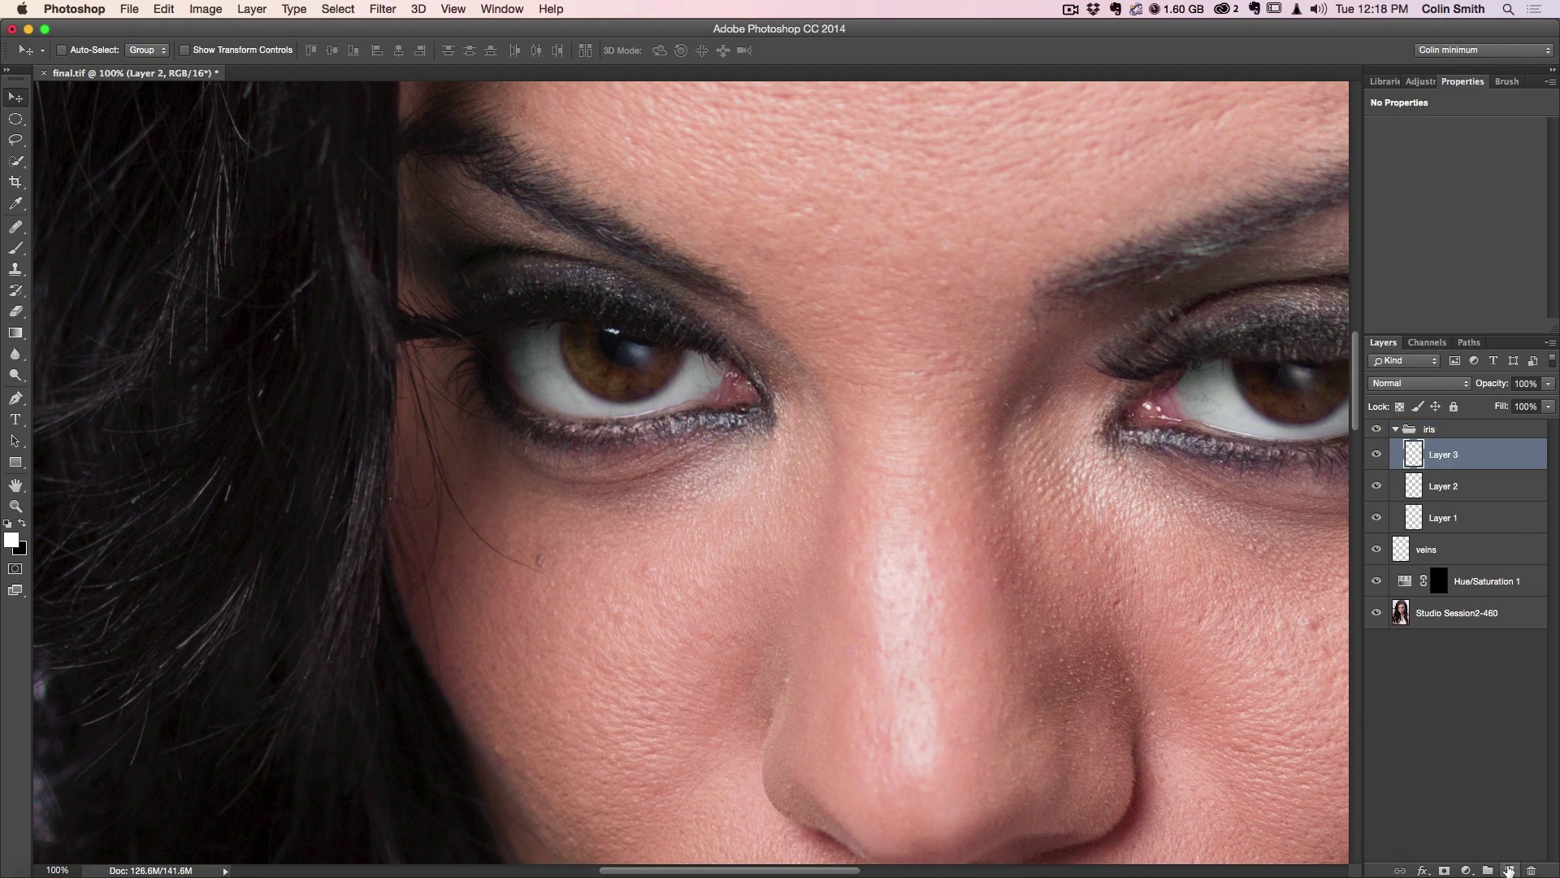
- Rename the three new layers, from lowest to highest, as brightness, outside and inside
{"action": "double_click", "coordinate": [1454, 520]}
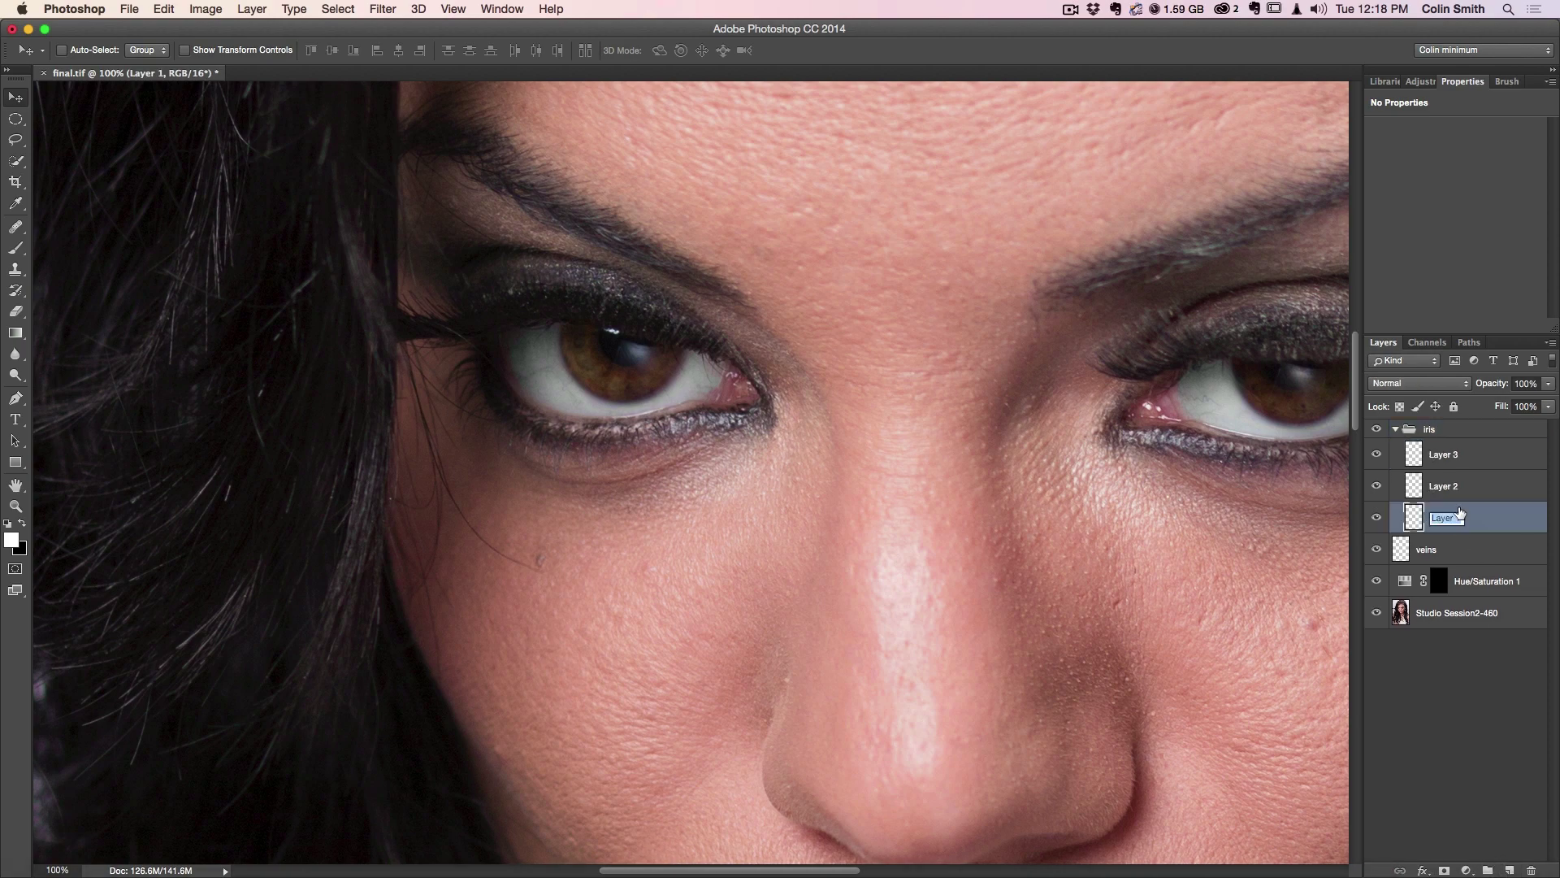
{"action": "type", "text": "brightness"}
{"action": "double_click", "coordinate": [1446, 486]}
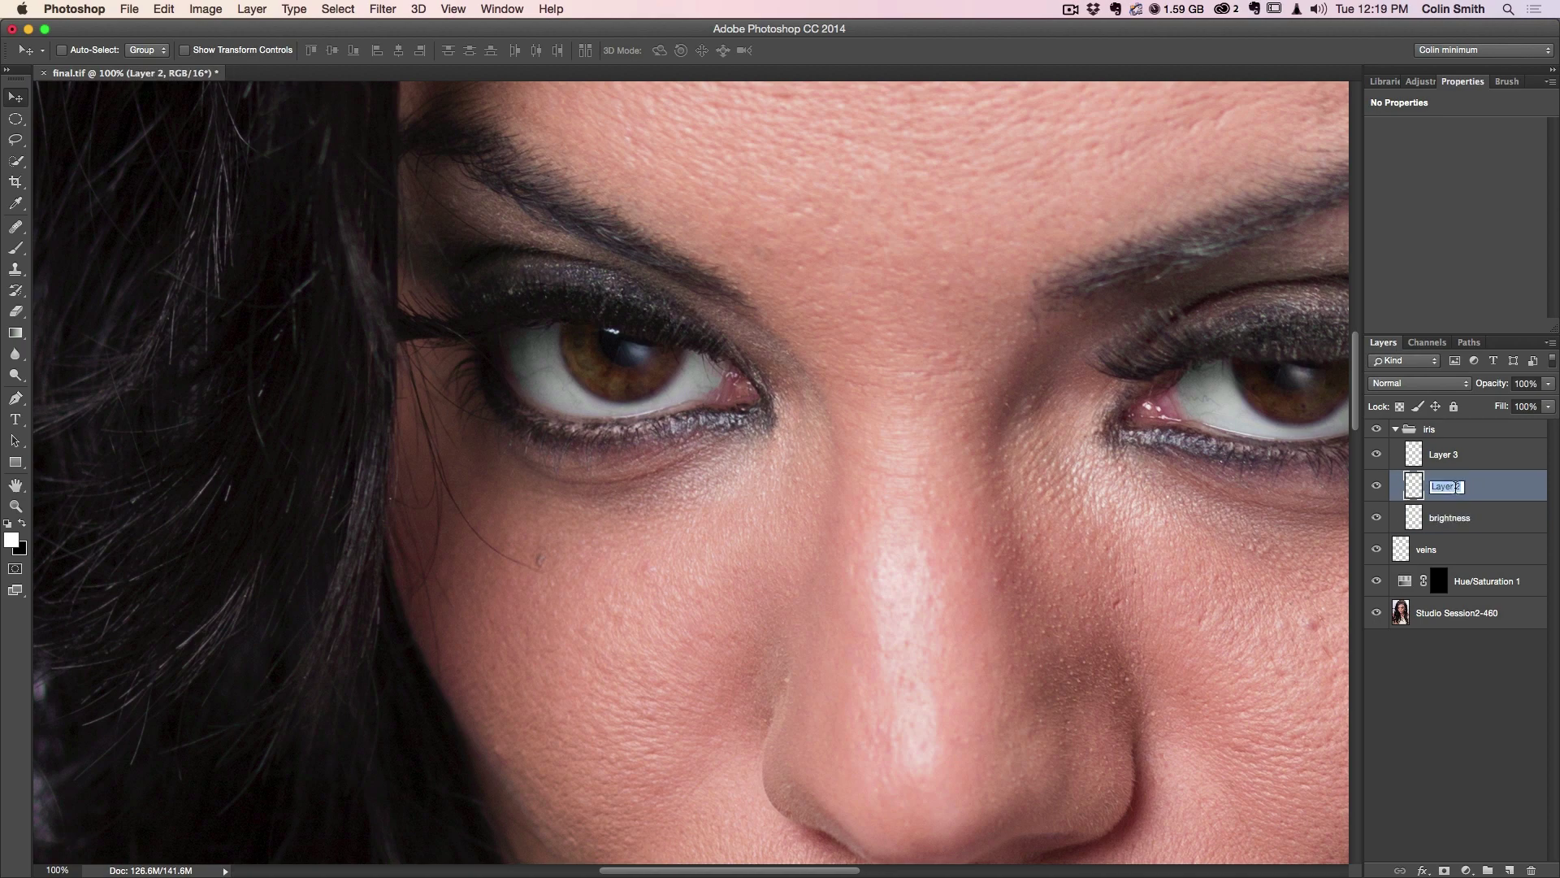
{"action": "type", "text": "ou"}
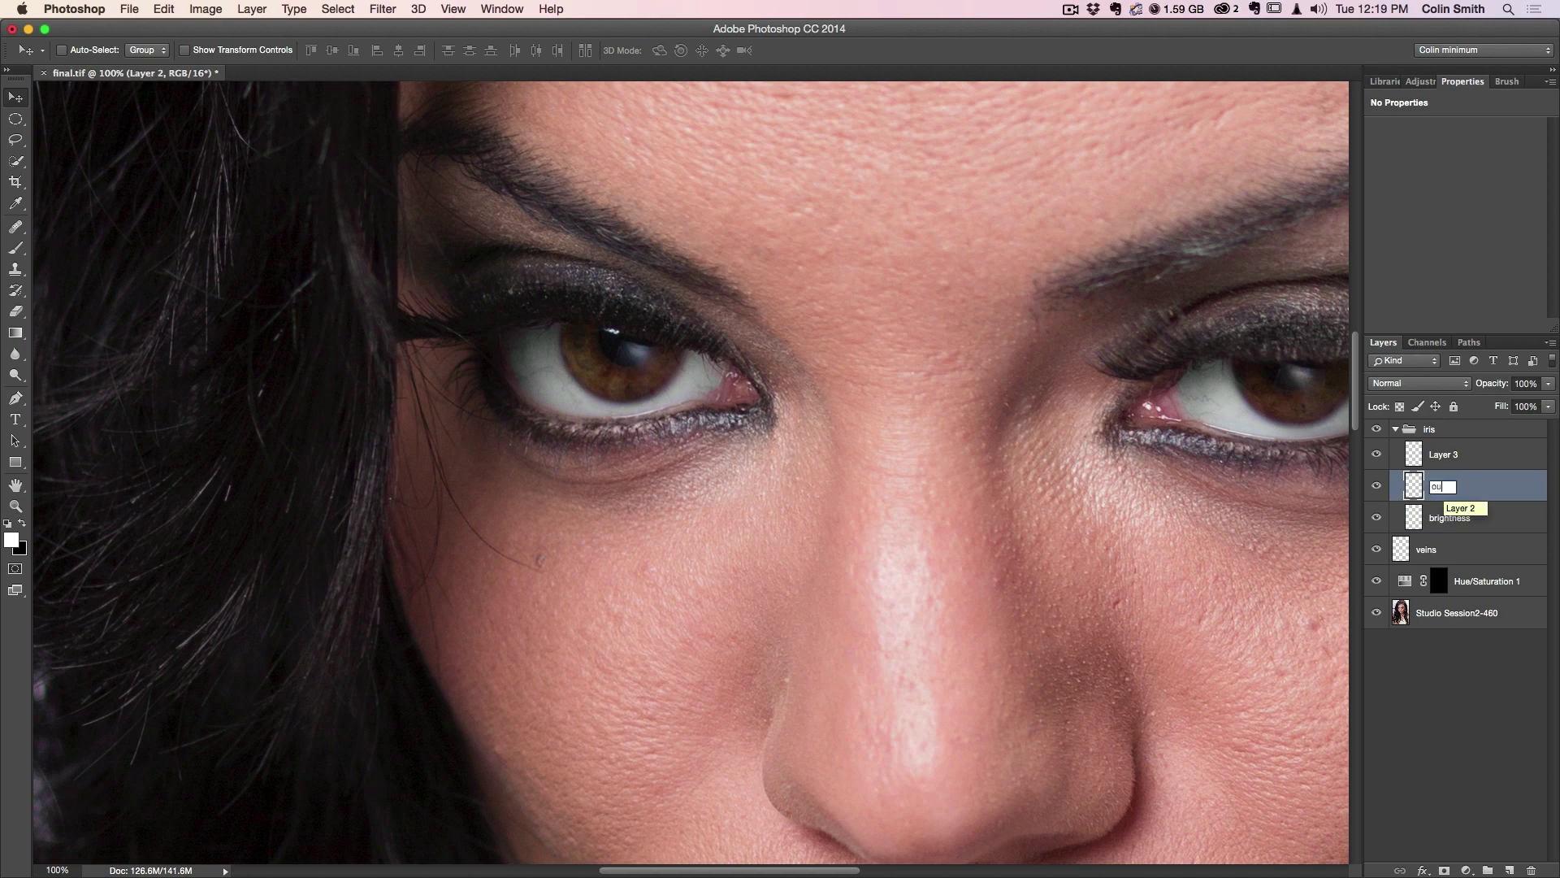
{"action": "type", "text": "tside"}
{"action": "key", "text": "Return"}
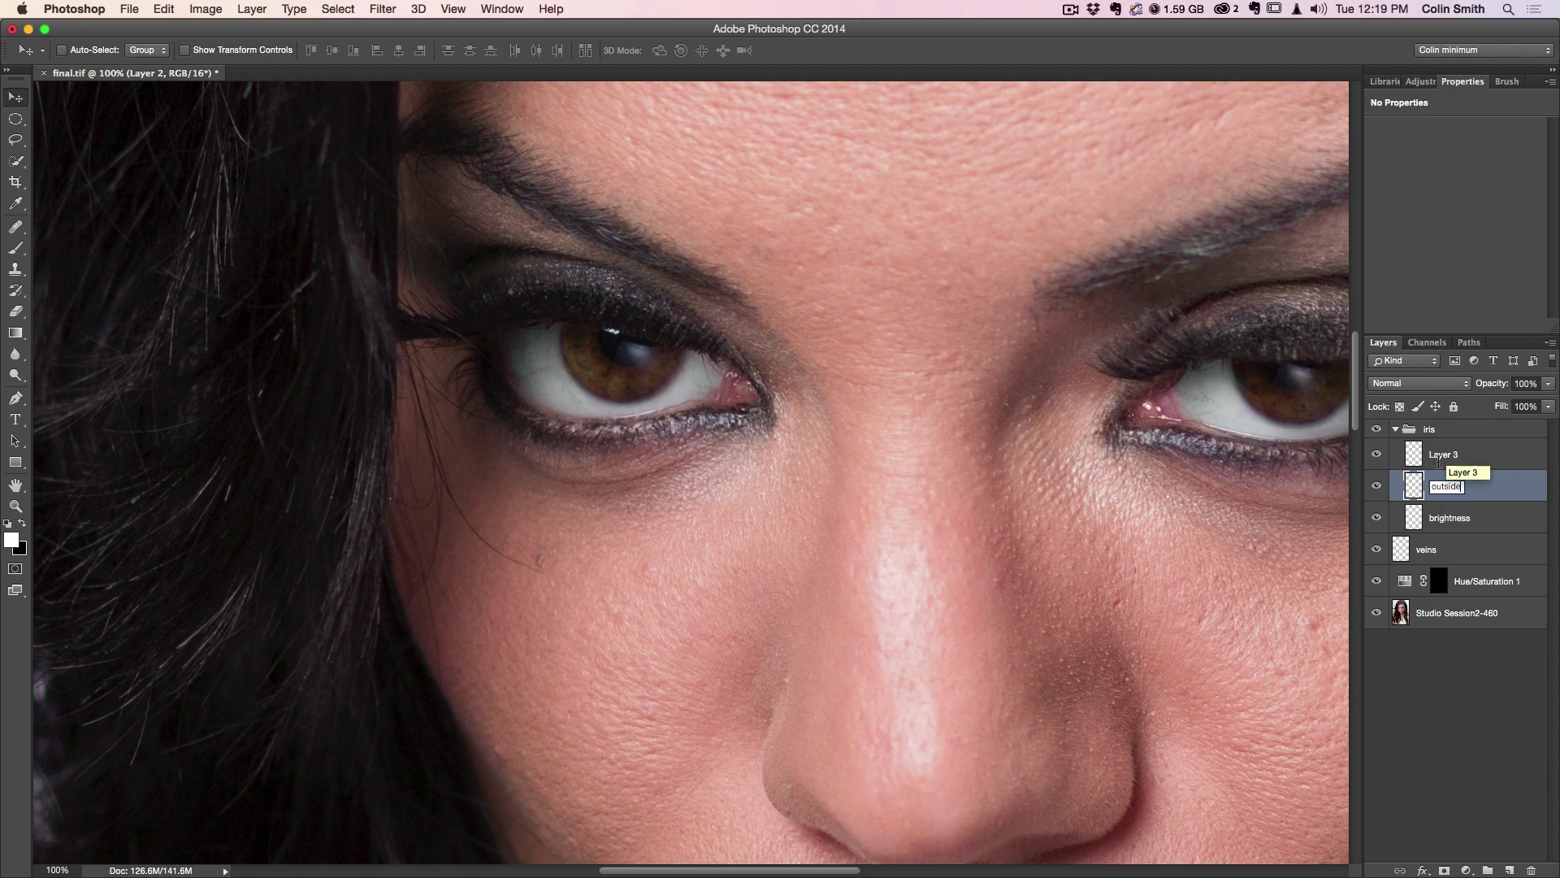
{"action": "double_click", "coordinate": [1446, 455]}
{"action": "key", "text": "BackSpace"}
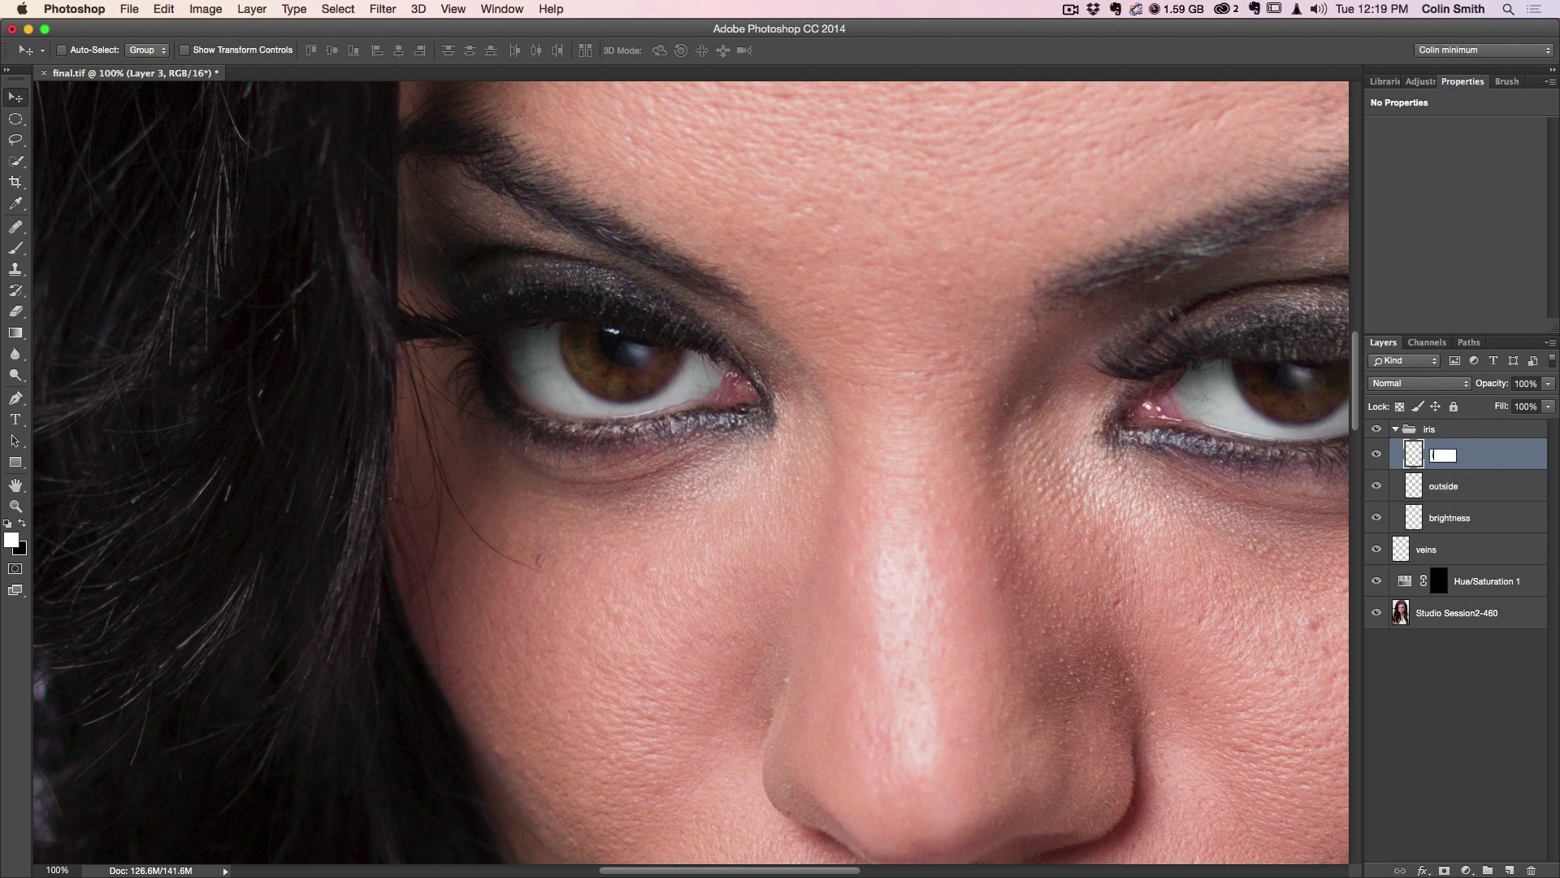
{"action": "type", "text": "inside"}
{"action": "key", "text": "Return"}
- With the outside layer active, draw an elliptical selection around the iris of the eye nearest the hair
{"action": "left_click", "coordinate": [1491, 484]}
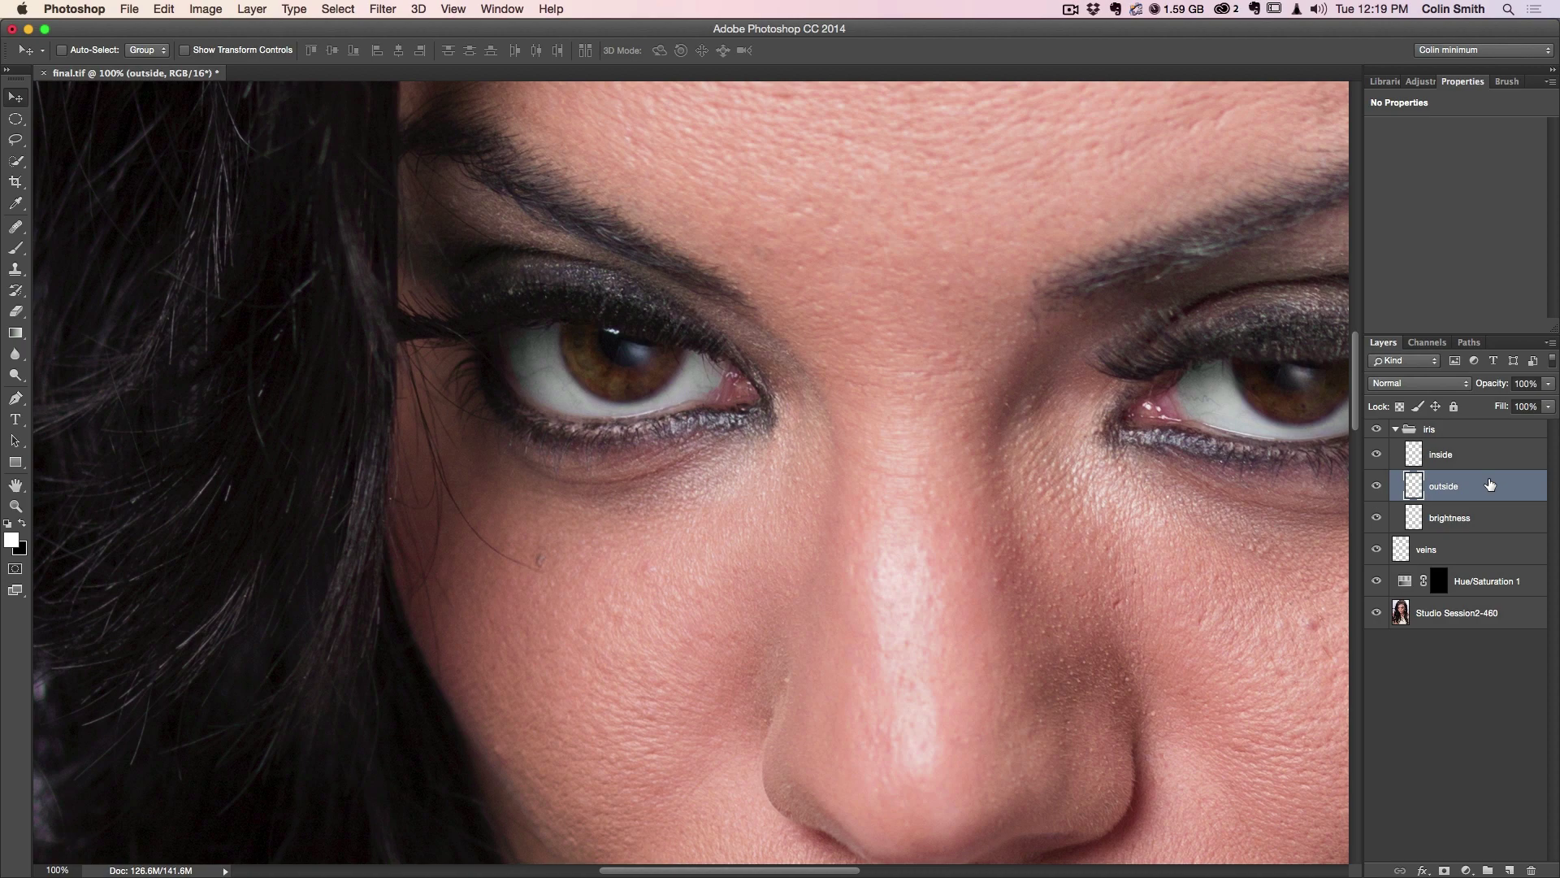
{"action": "left_click", "coordinate": [15, 119]}
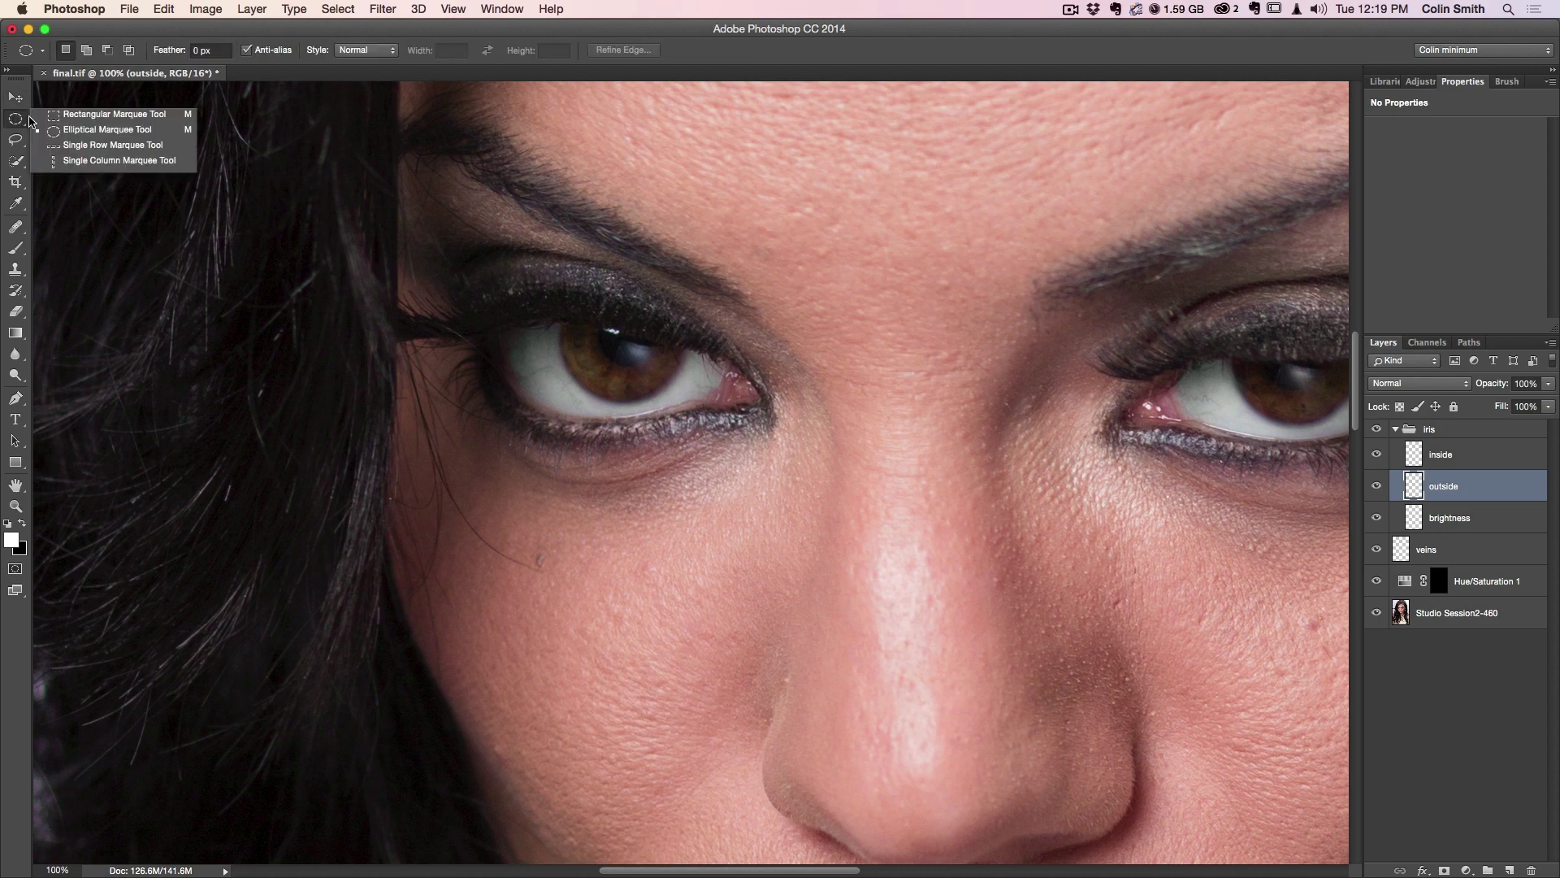
{"action": "left_click", "coordinate": [110, 131]}
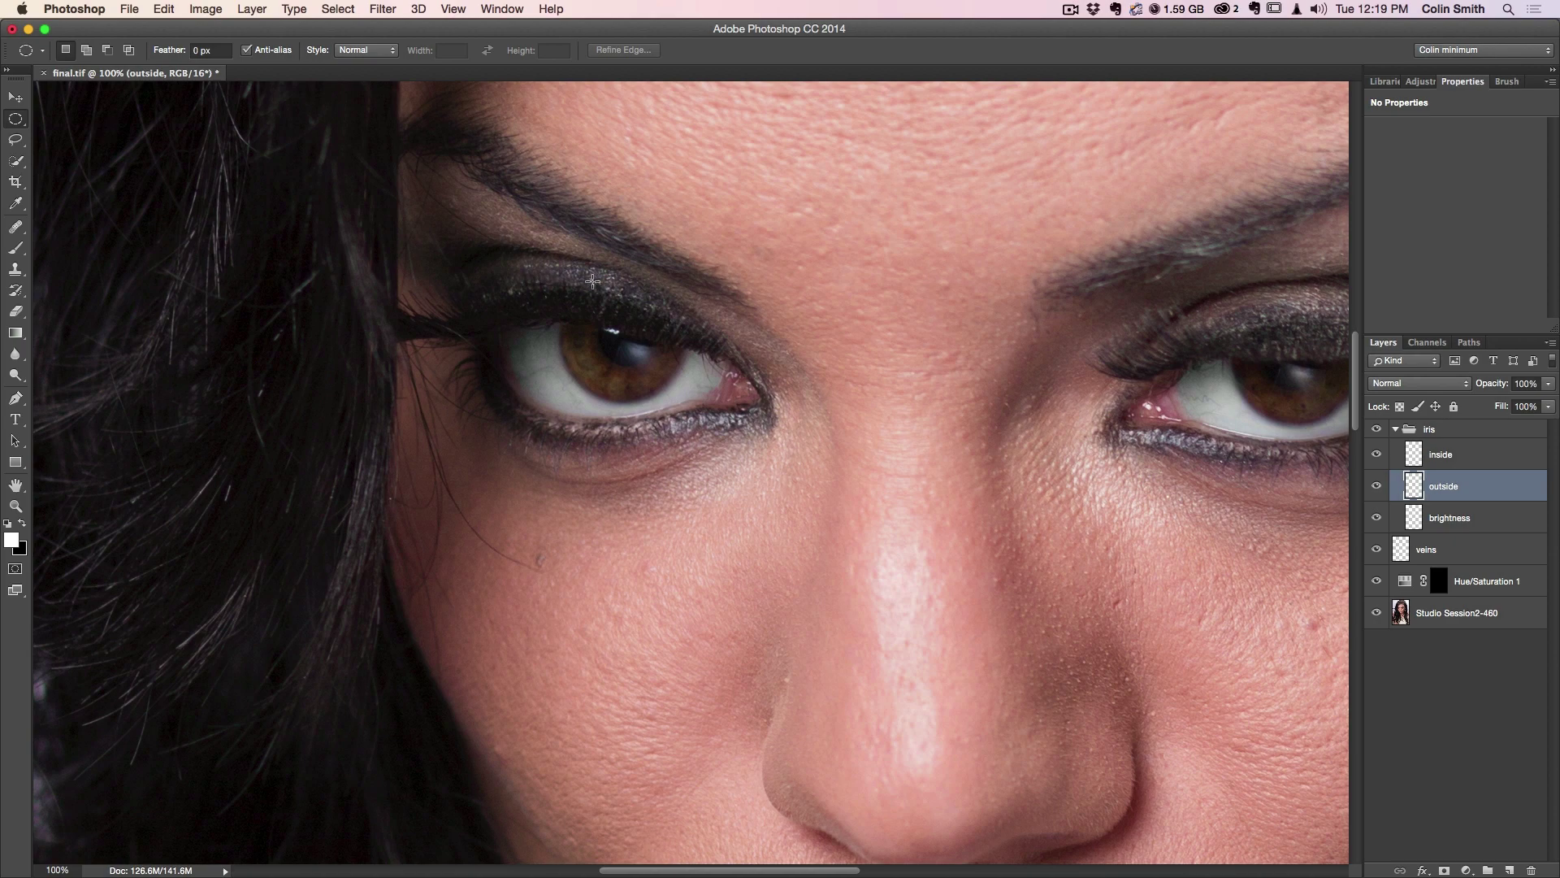
{"action": "left_click_drag", "start_coordinate": [573, 265], "coordinate": [754, 401]}
- Save the iris selection as a new channel named iris
{"action": "left_click", "coordinate": [343, 8]}
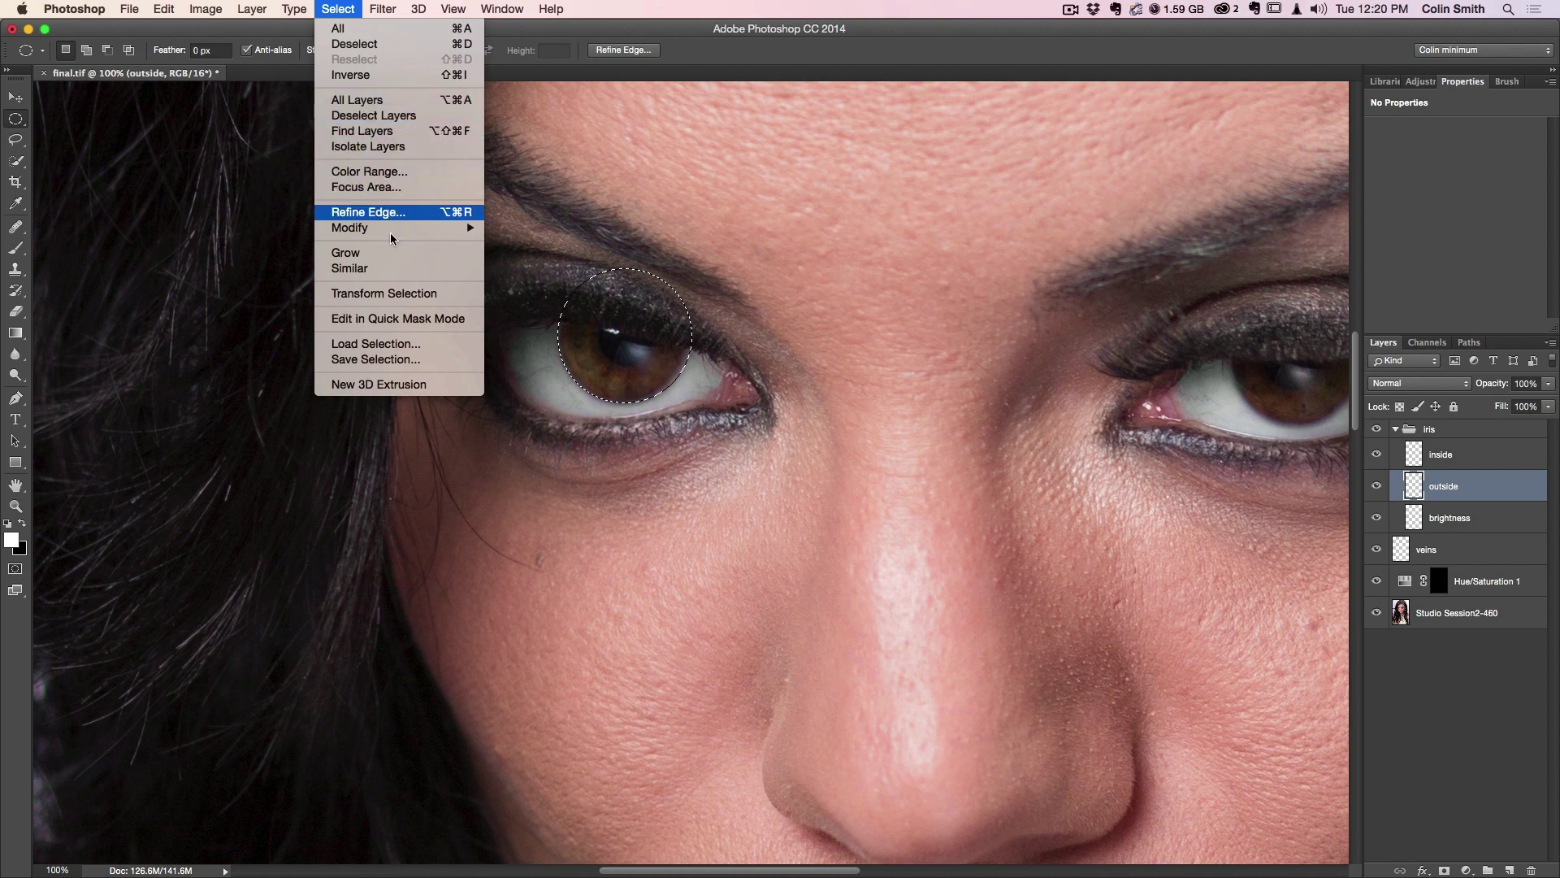
{"action": "left_click", "coordinate": [398, 355]}
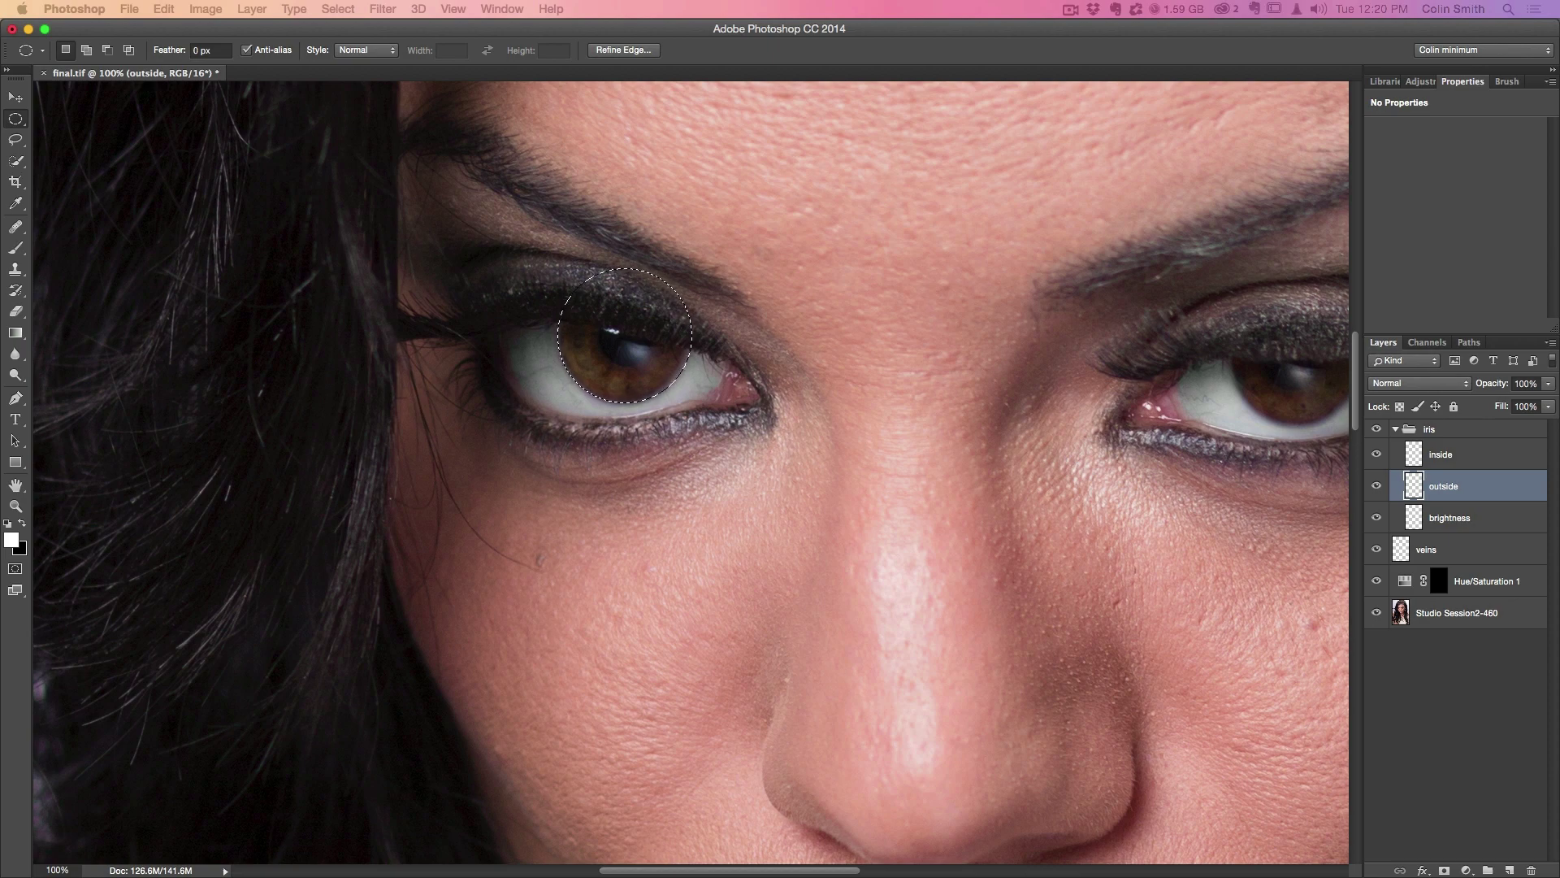
{"action": "left_click_drag", "start_coordinate": [780, 460], "coordinate": [914, 177]}
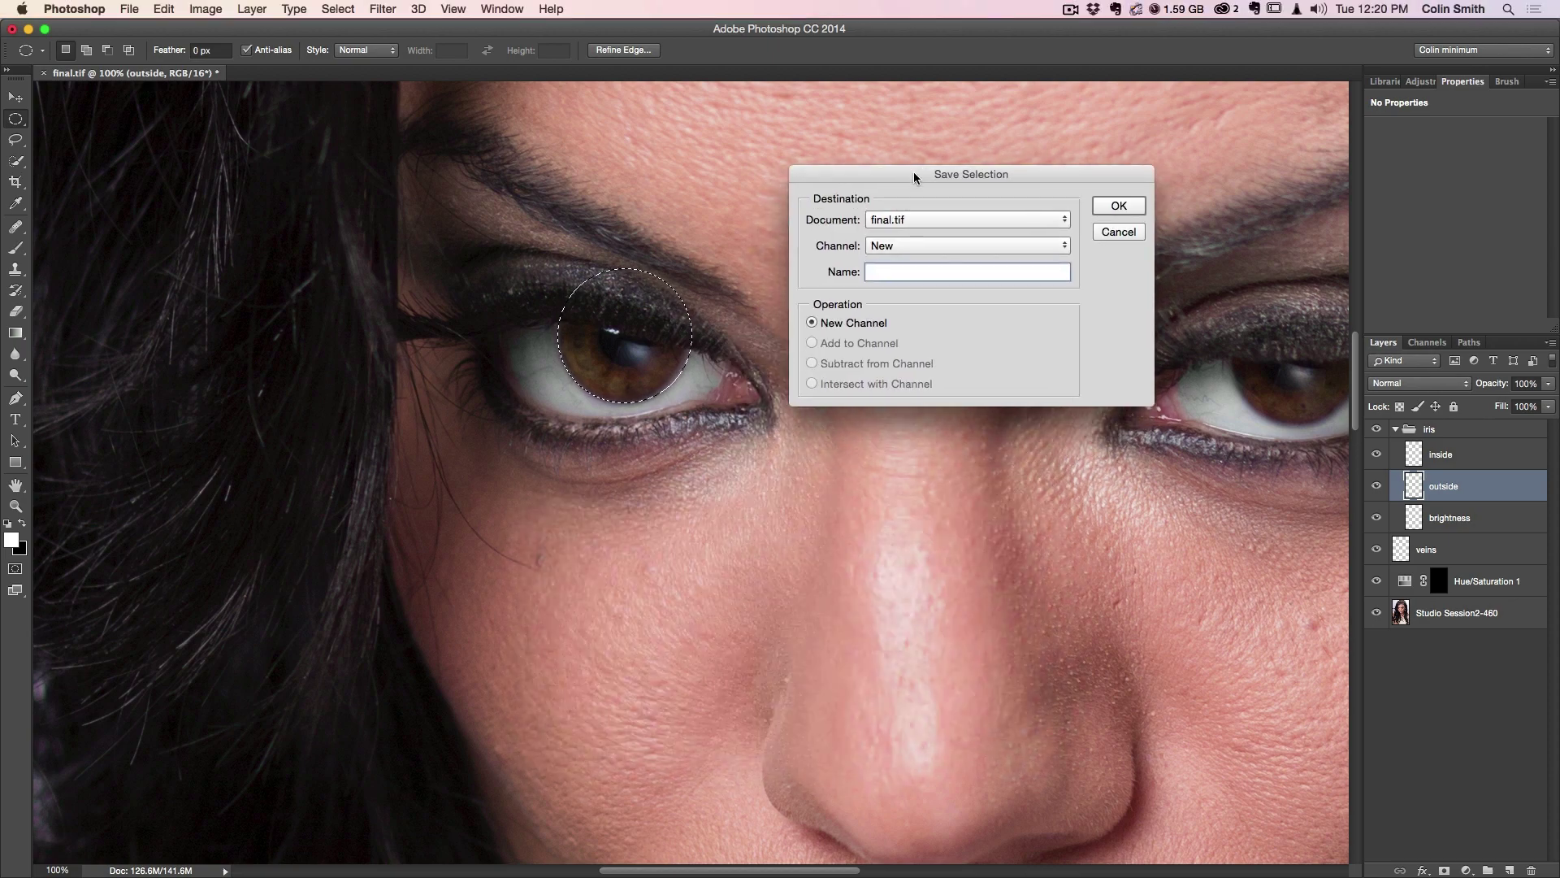
{"action": "type", "text": "iris"}
{"action": "left_click", "coordinate": [1125, 207]}
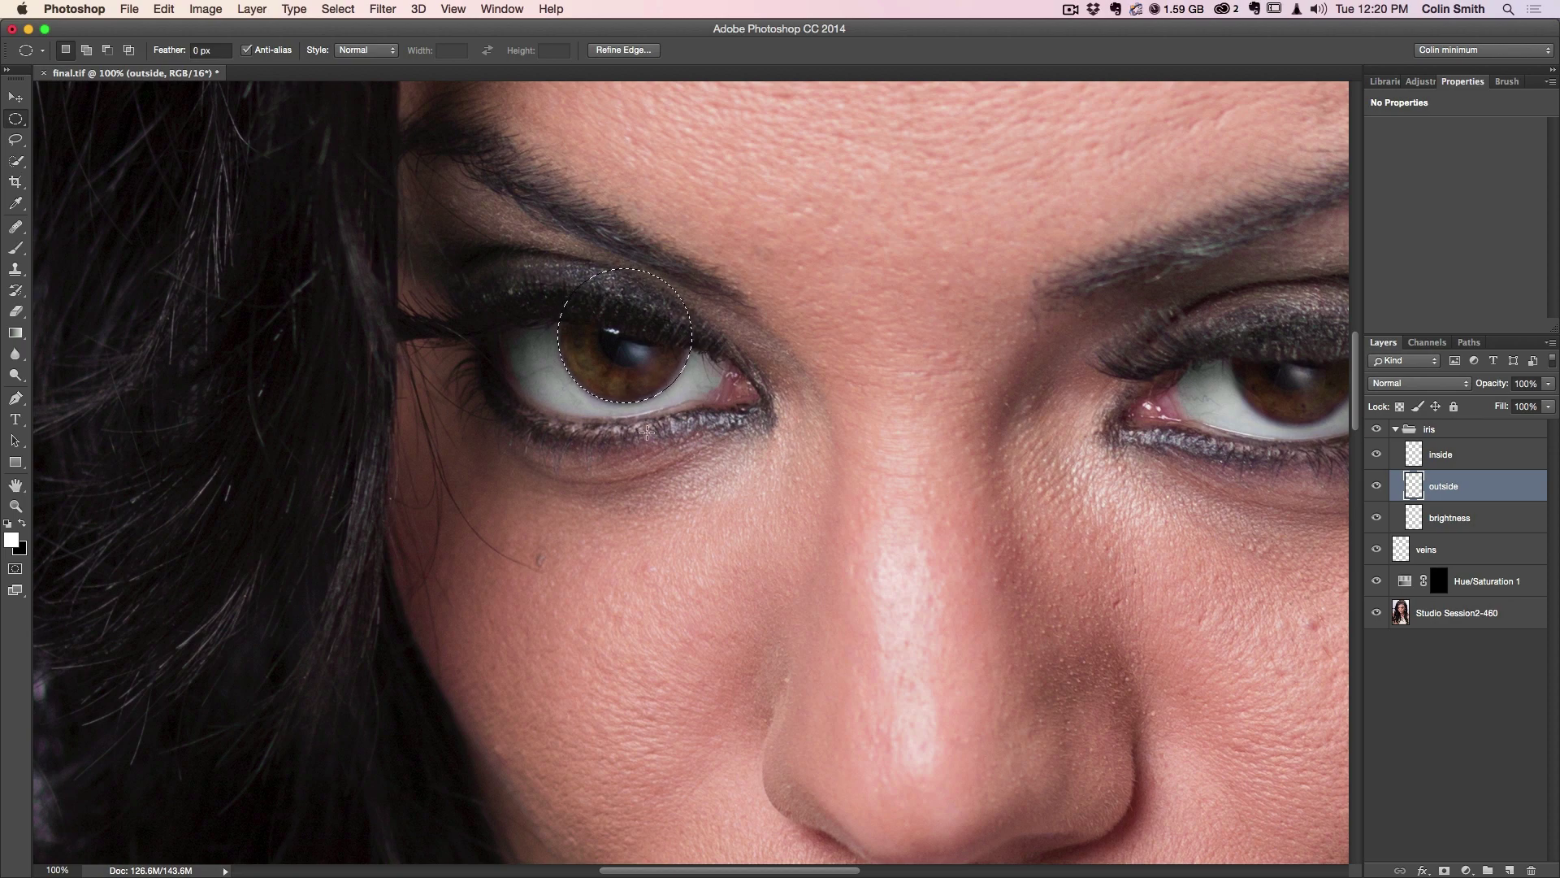
- Set up the Brush tool with black as the foreground color and 0% hardness
{"action": "key", "text": "b"}
{"action": "key", "text": "x"}
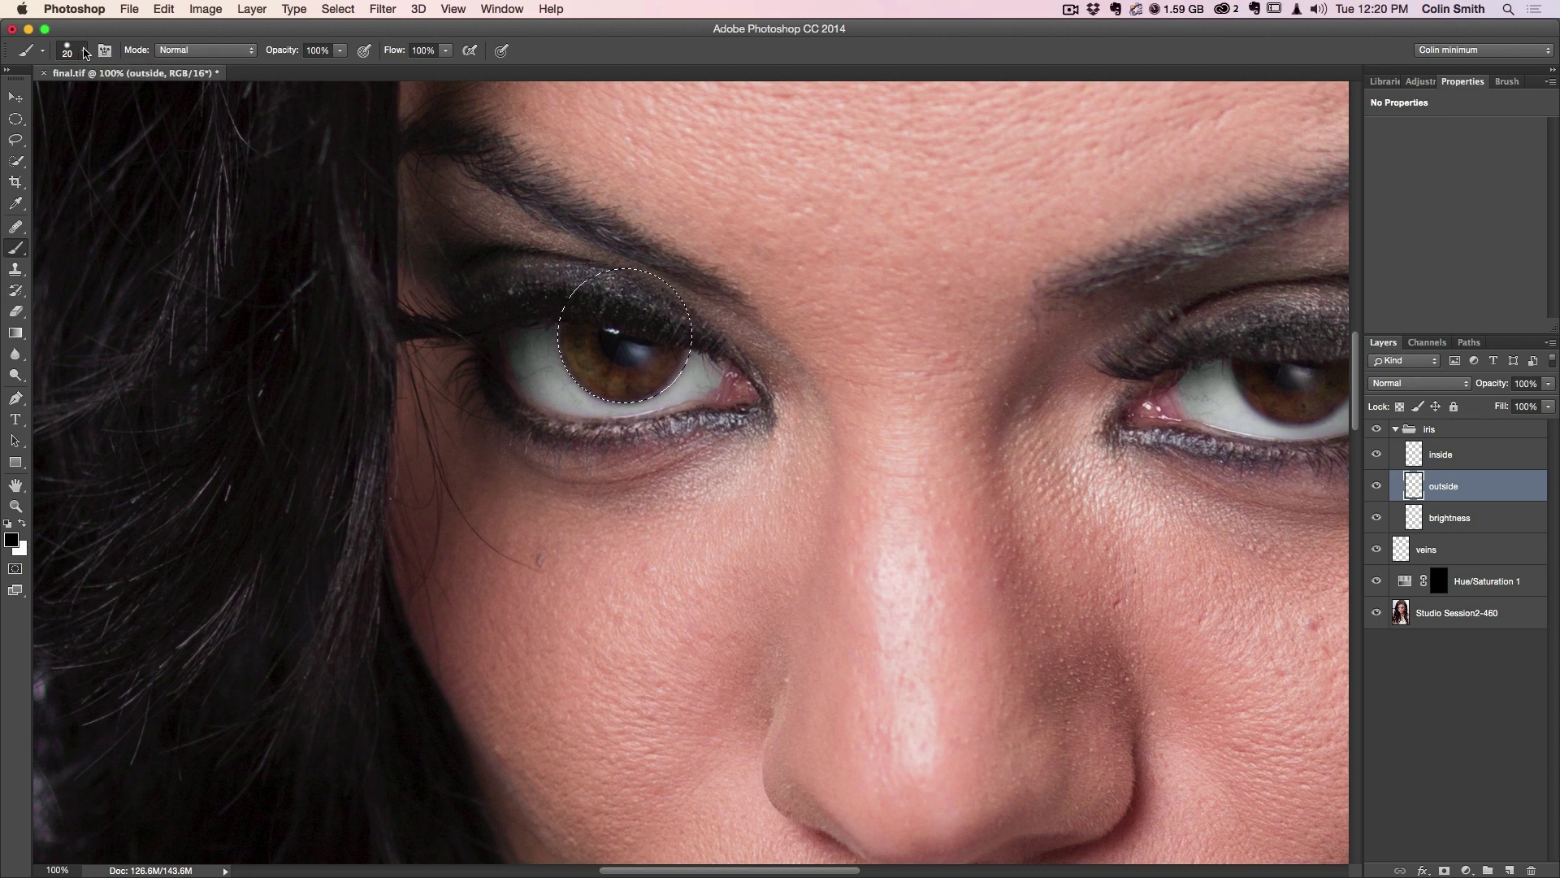
{"action": "left_click", "coordinate": [83, 51]}
{"action": "left_click_drag", "start_coordinate": [174, 140], "coordinate": [71, 145]}
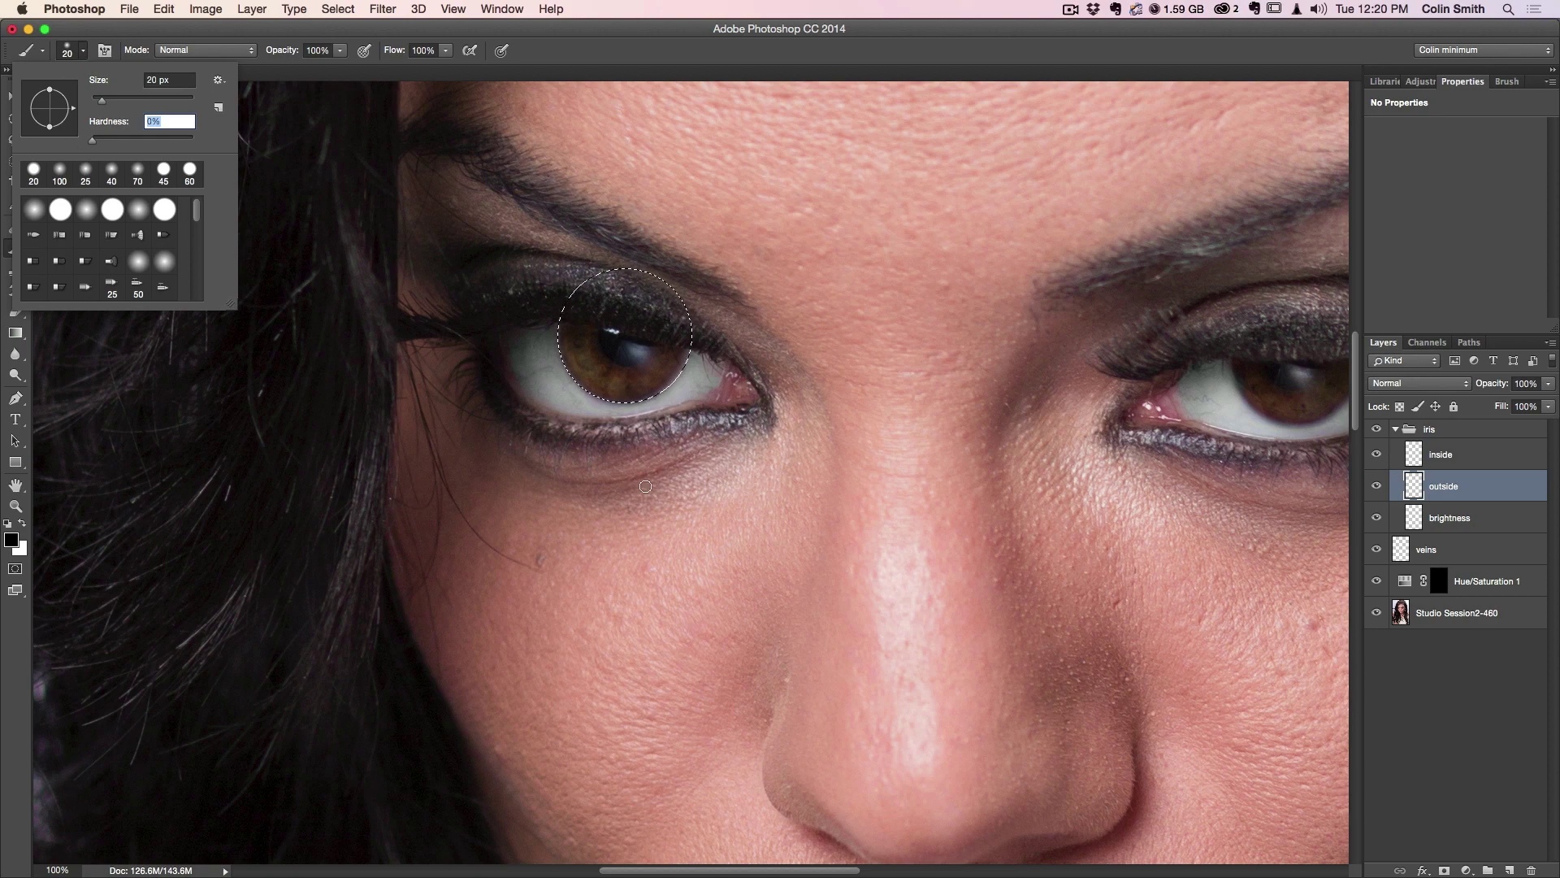
{"action": "left_click", "coordinate": [678, 471]}
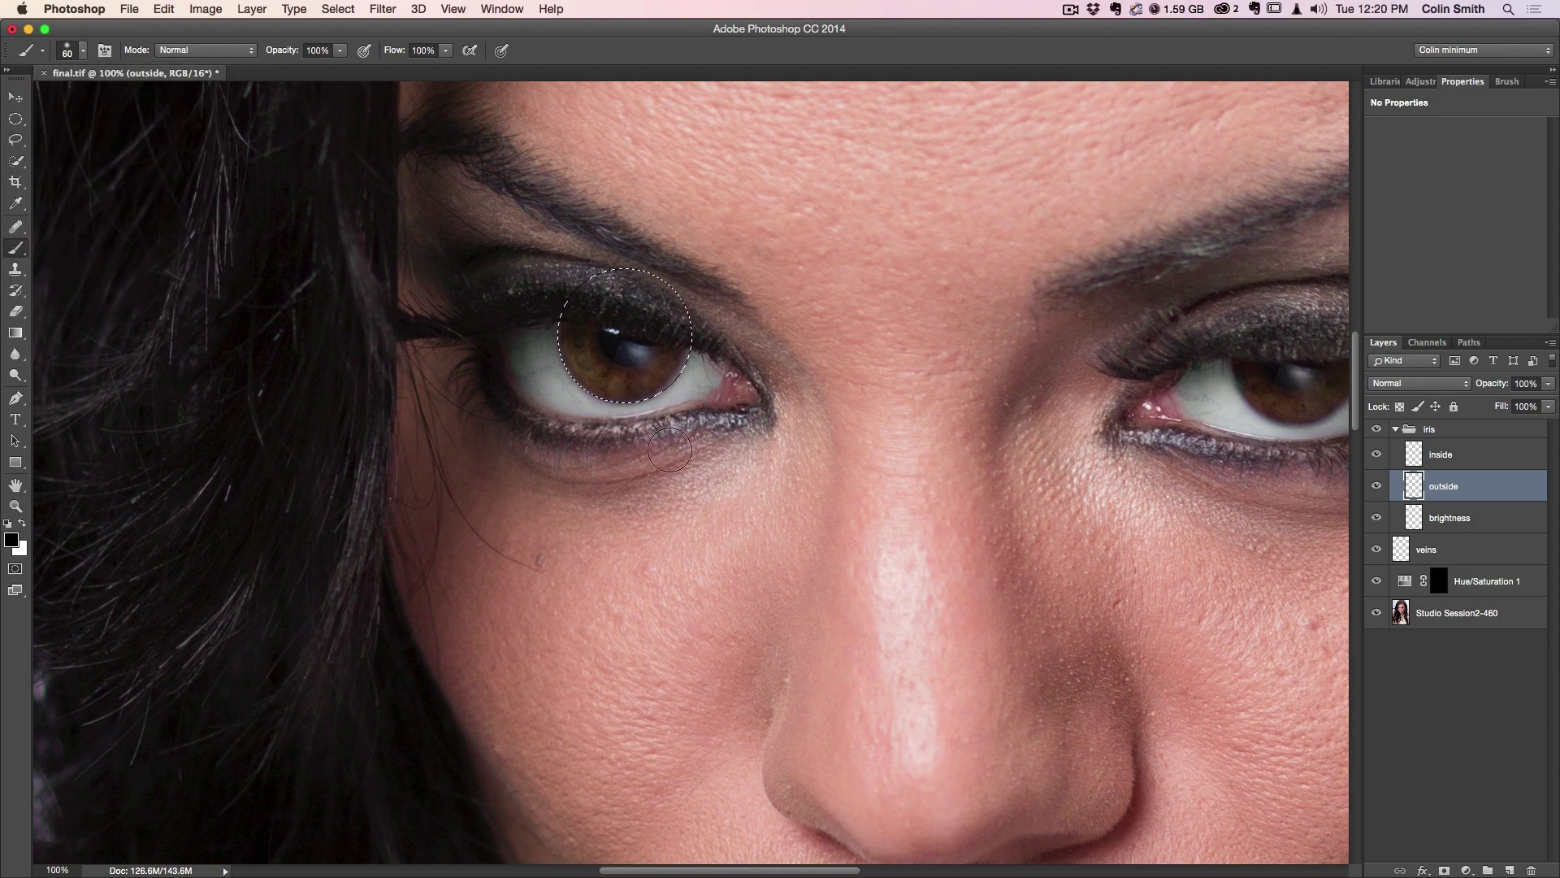
- Try darkening the iris's outer edge with a larger soft black brush, and undo the strokes
{"action": "key", "text": "bracketright"}
{"action": "key", "text": "bracketright"}
{"action": "key", "text": "bracketright"}
{"action": "key", "text": "bracketright"}
{"action": "key", "text": "bracketleft"}
{"action": "key", "text": "bracketleft"}
{"action": "mouse_move", "coordinate": [541, 397]}
{"action": "left_mouse_down"}
{"action": "mouse_move", "coordinate": [517, 344]}
{"action": "mouse_move", "coordinate": [492, 431]}
{"action": "mouse_move", "coordinate": [479, 419]}
{"action": "mouse_move", "coordinate": [514, 454]}
{"action": "left_mouse_up"}
{"action": "key", "text": "super+z"}
{"action": "key", "text": "bracketleft"}
{"action": "key", "text": "bracketleft"}
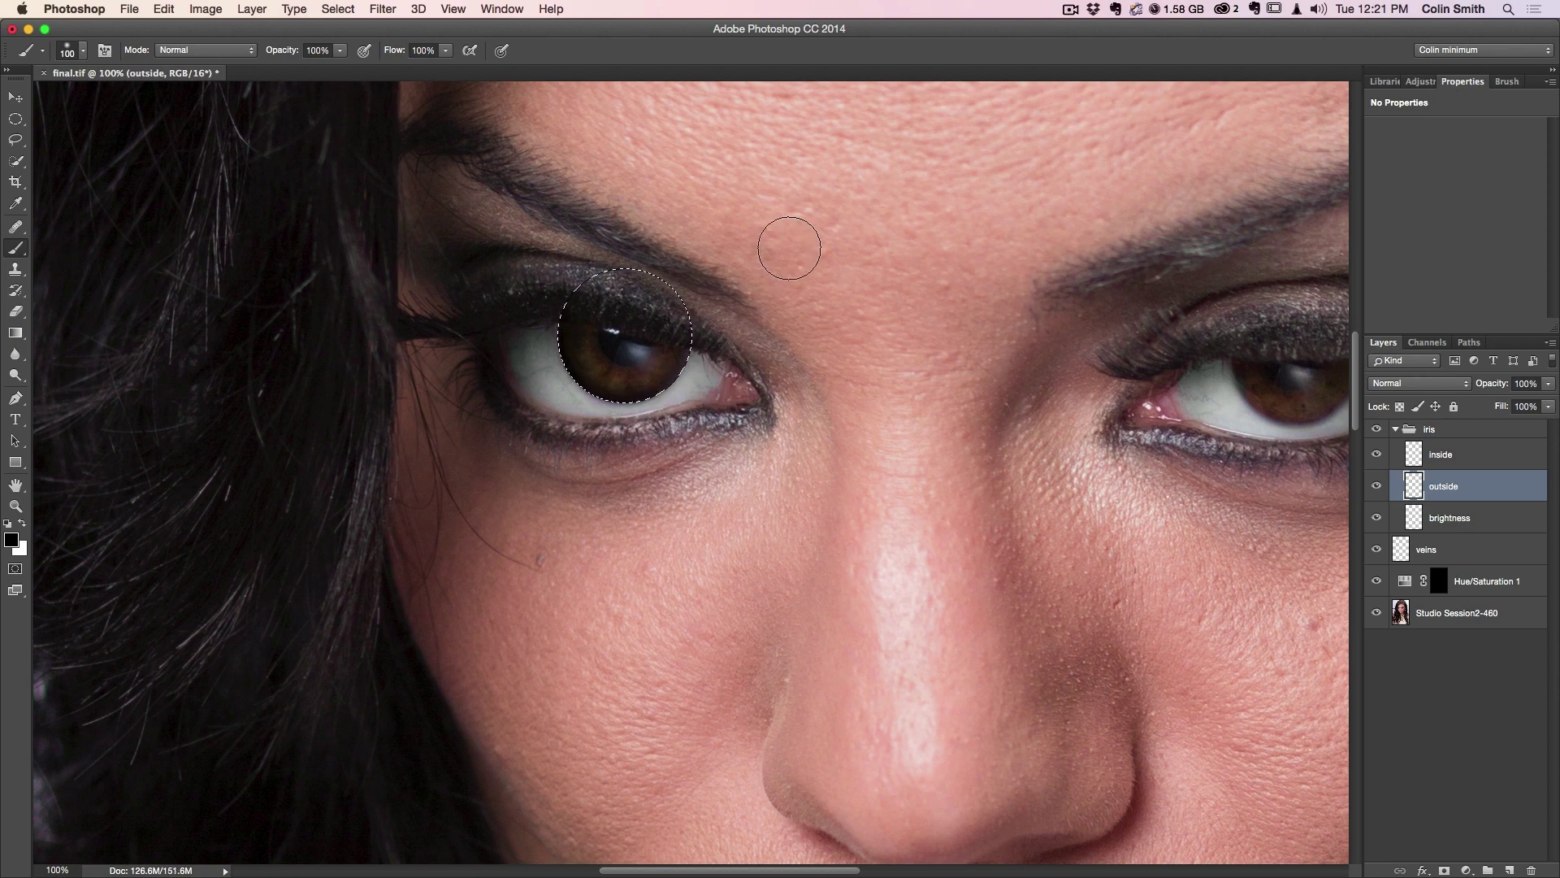
{"action": "key", "text": "super+z"}
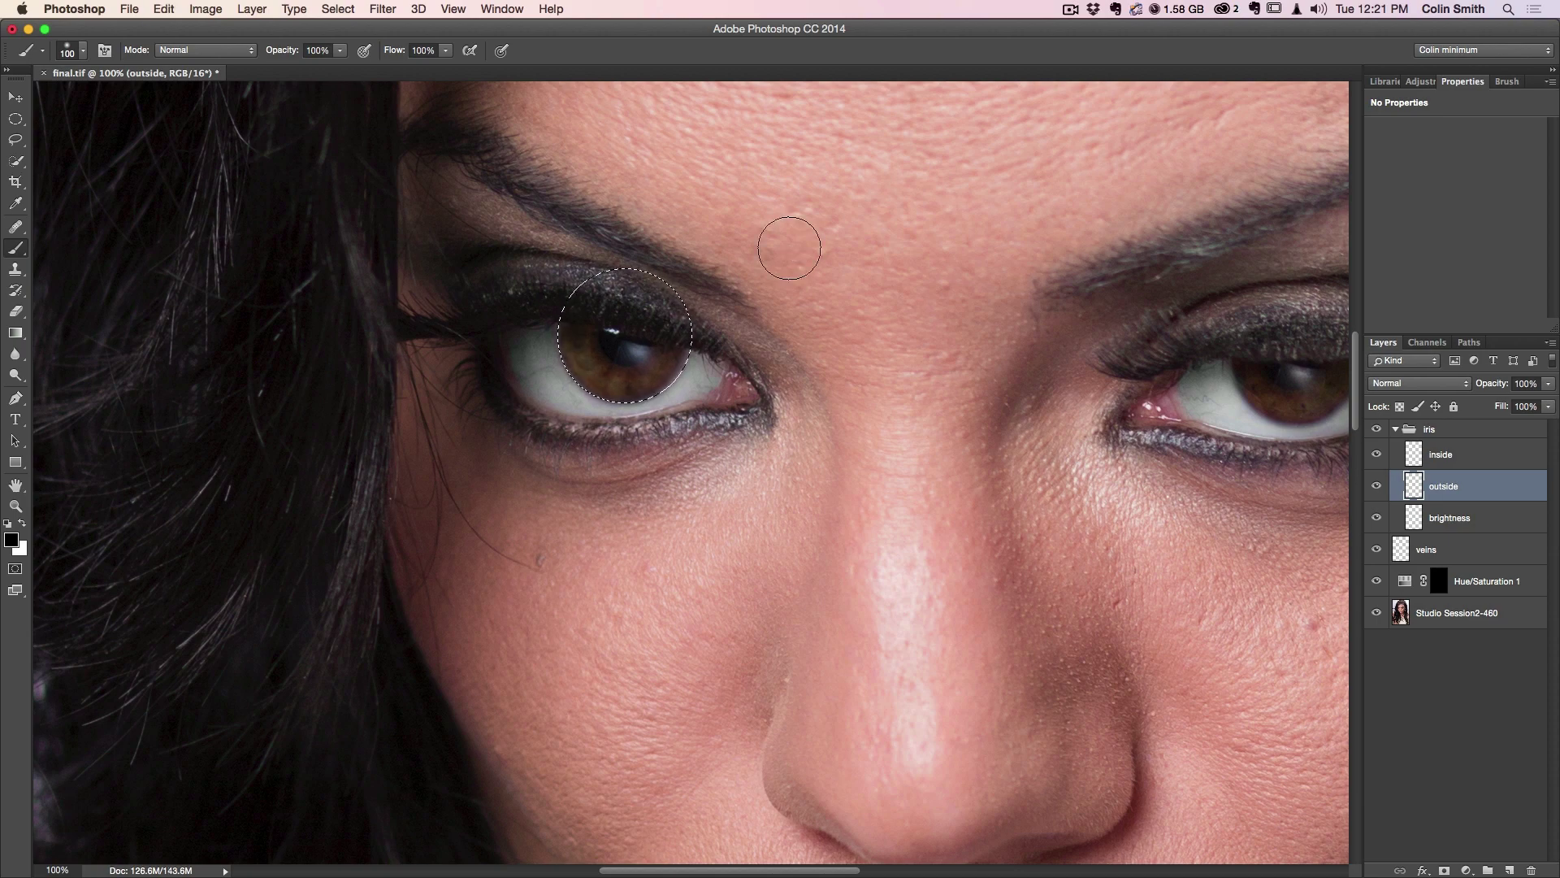
- Paint black around the iris's outer rim on the outside layer with an 80 px brush, and clear the selection
{"action": "key", "text": "bracketleft"}
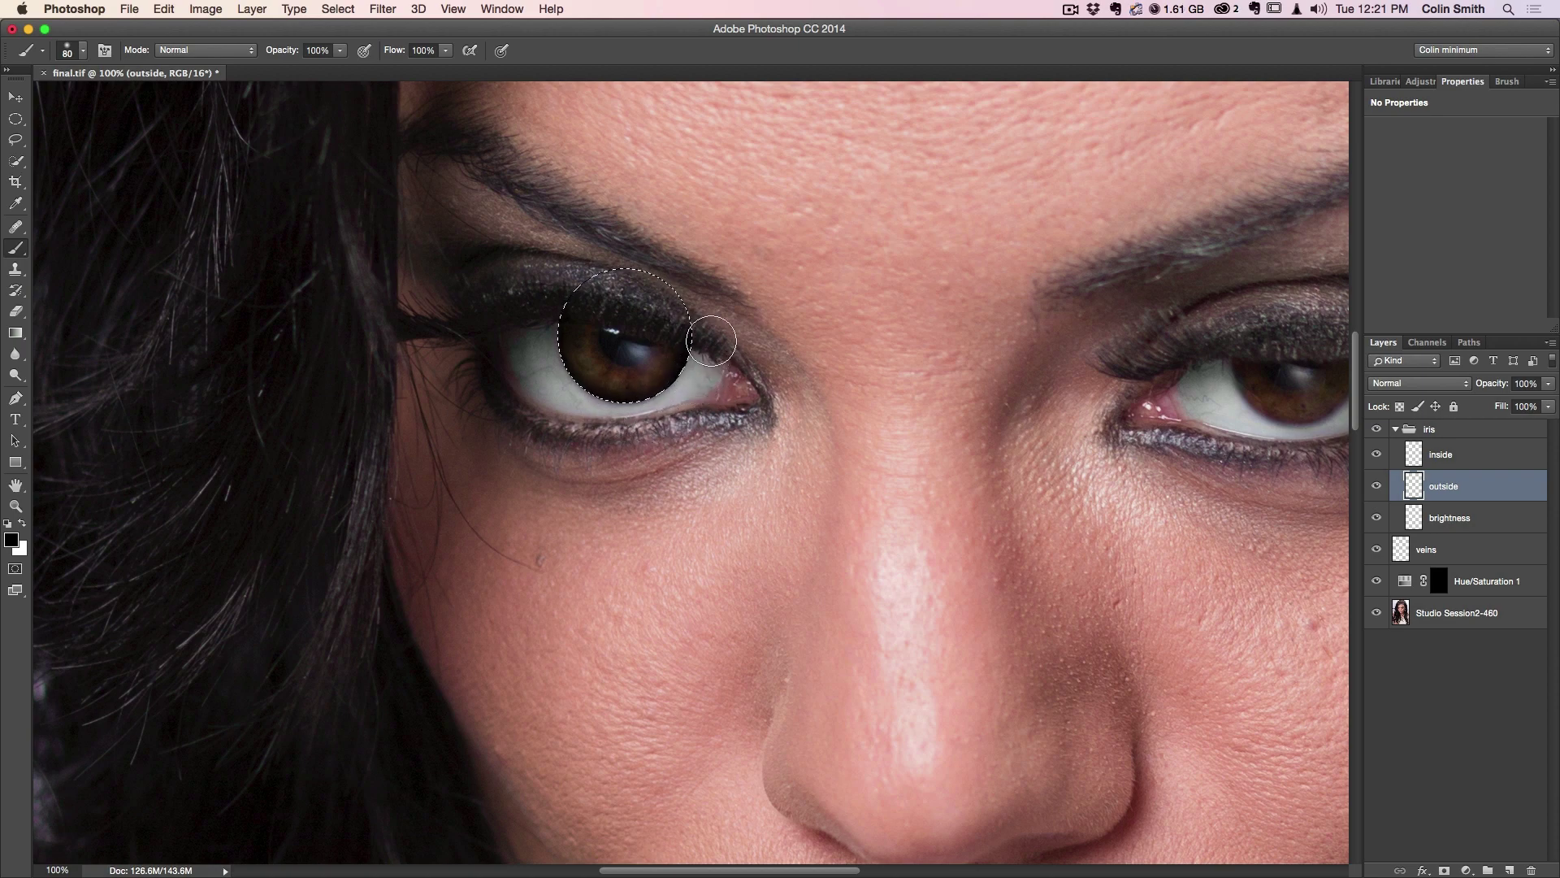
{"action": "mouse_move", "coordinate": [709, 355]}
{"action": "left_mouse_down"}
{"action": "mouse_move", "coordinate": [718, 370]}
{"action": "mouse_move", "coordinate": [509, 422]}
{"action": "left_mouse_up"}
{"action": "key", "text": "super+d"}
{"action": "left_click", "coordinate": [1376, 486]}
- Add a layer mask to the outside layer and mask the dark paint over the upper lashes, checking the layer's effect
{"action": "left_click", "coordinate": [1444, 869]}
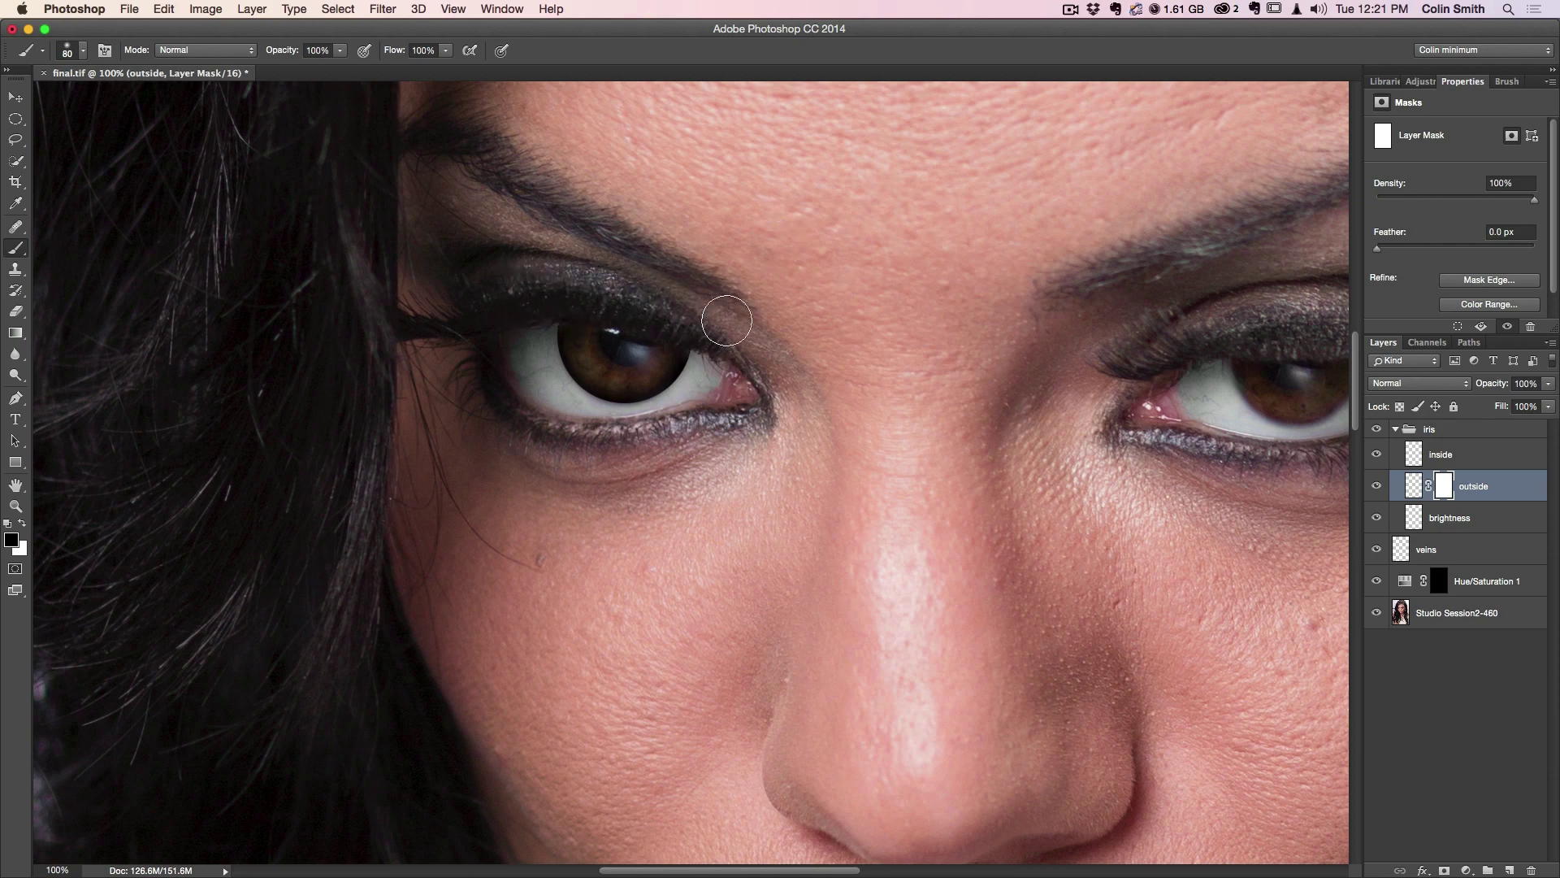
{"action": "left_click", "coordinate": [699, 321]}
{"action": "left_click", "coordinate": [1383, 486]}
{"action": "left_click", "coordinate": [1379, 486]}
- On the inside layer, draw an elliptical selection around the pupil and invert the selection
{"action": "left_click", "coordinate": [1429, 449]}
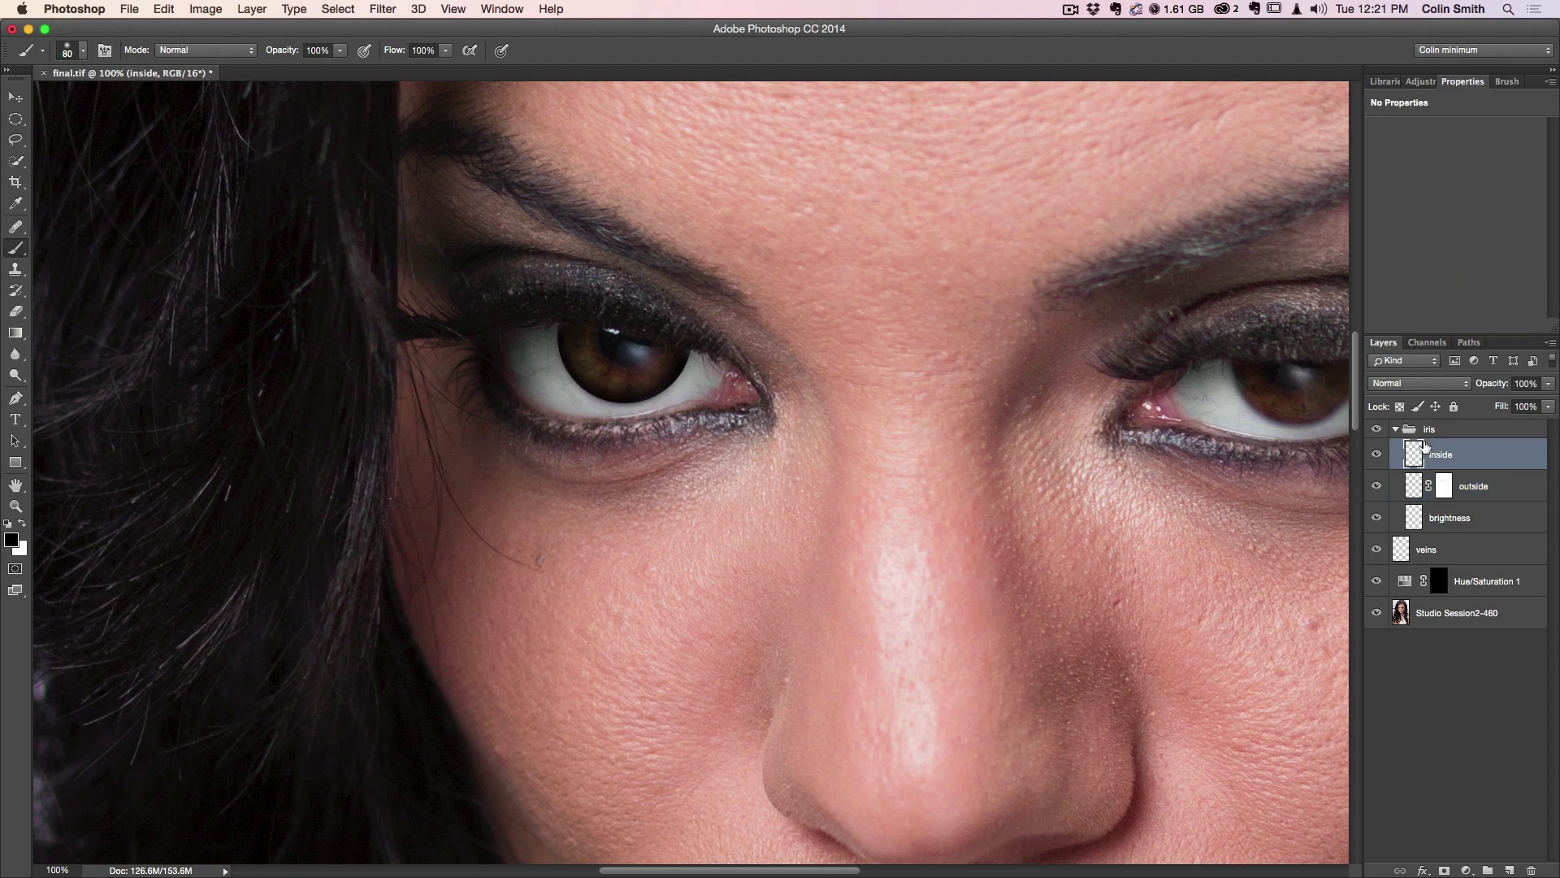
{"action": "left_click", "coordinate": [14, 120]}
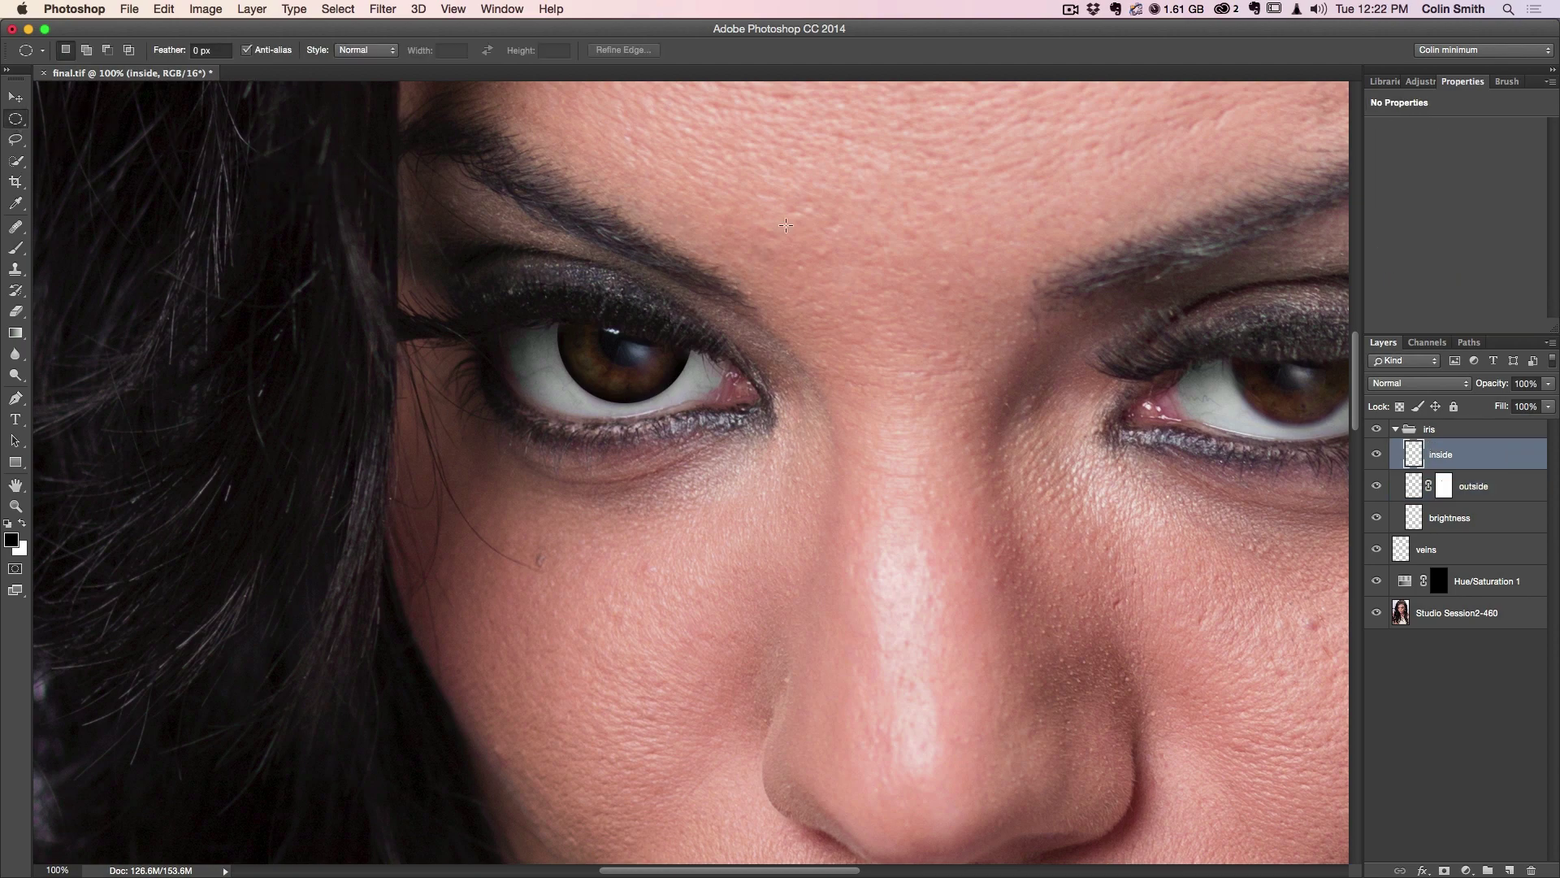
{"action": "left_click_drag", "start_coordinate": [623, 291], "coordinate": [690, 369]}
{"action": "key", "text": "super+z"}
{"action": "key", "text": "super+z"}
{"action": "key", "text": "super+z"}
{"action": "key", "text": "super+z"}
{"action": "key", "text": "super+z"}
{"action": "key", "text": "super+z"}
{"action": "key", "text": "super+z"}
{"action": "key", "text": "super+z"}
{"action": "left_click", "coordinate": [325, 9]}
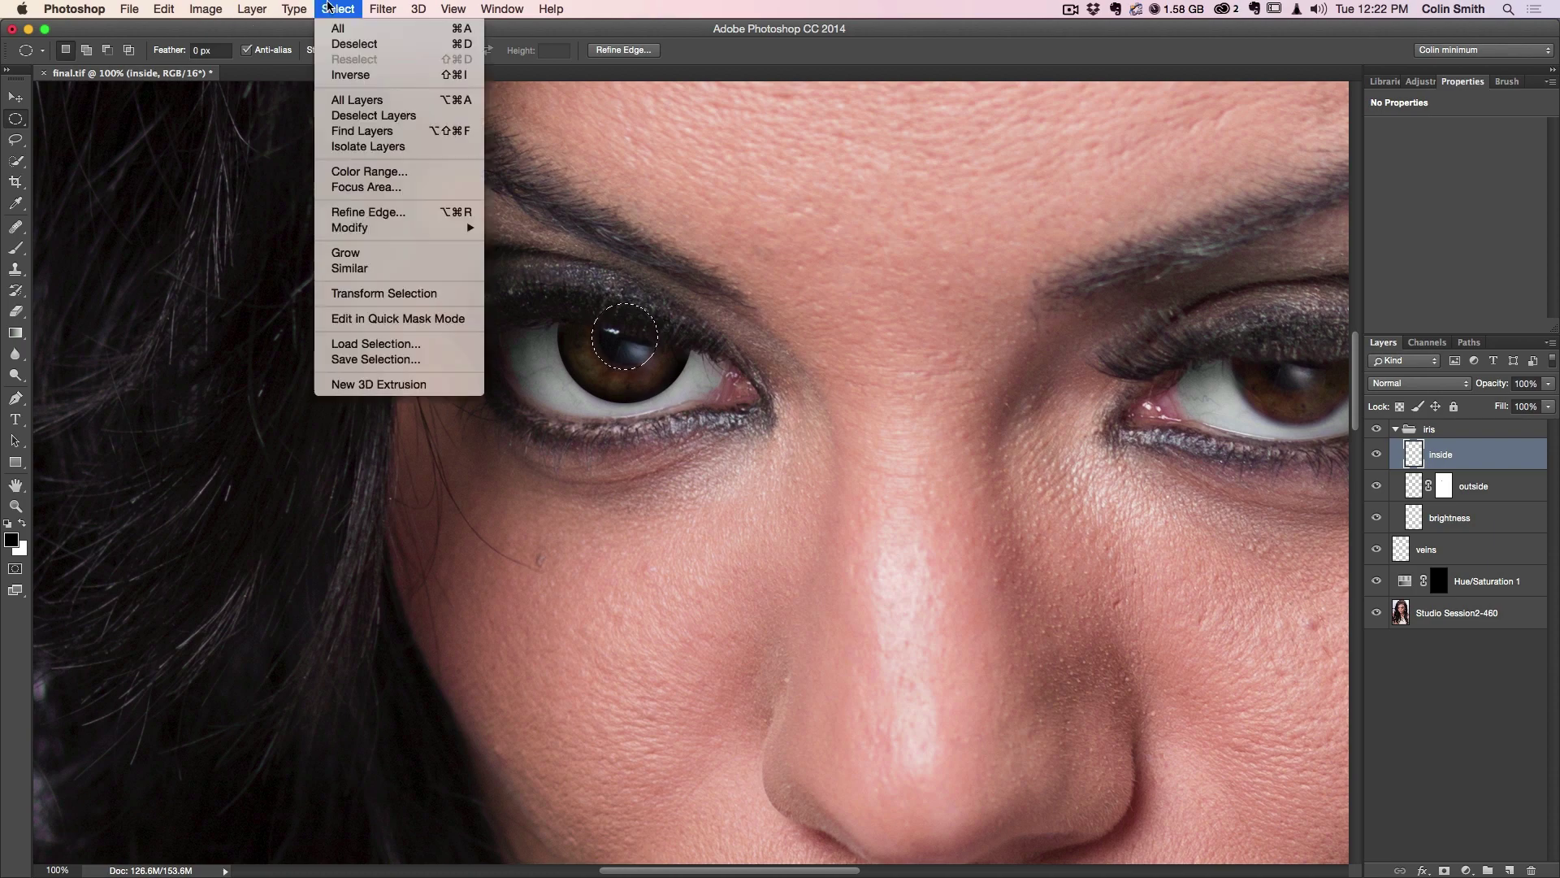
{"action": "left_click", "coordinate": [343, 76]}
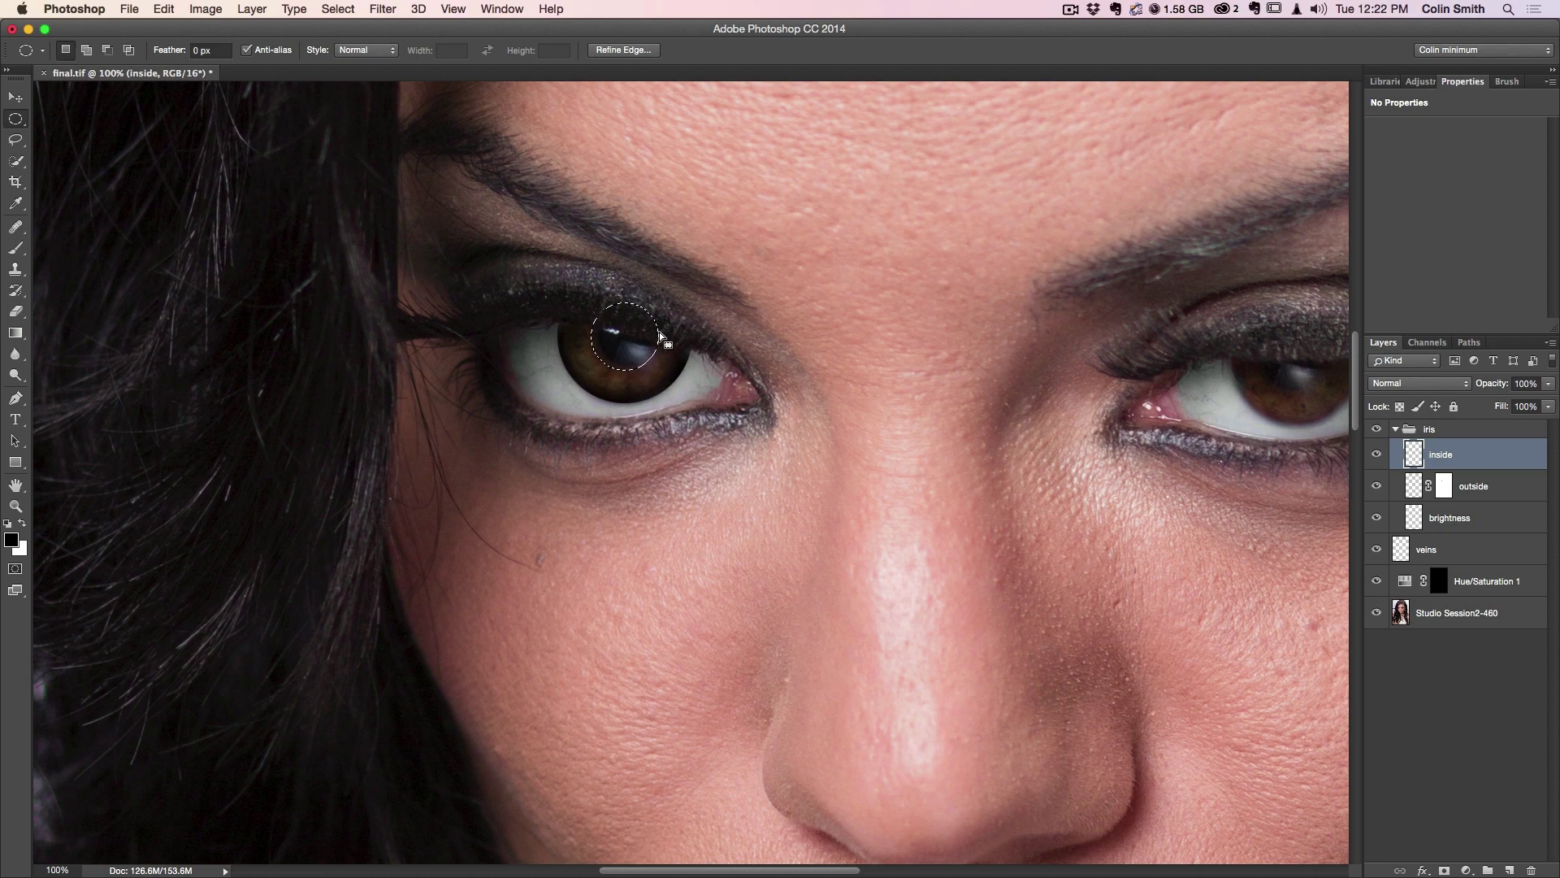
- Paint white around the pupil on the inside layer with a 100 px brush, and clear the selection
{"action": "key", "text": "b"}
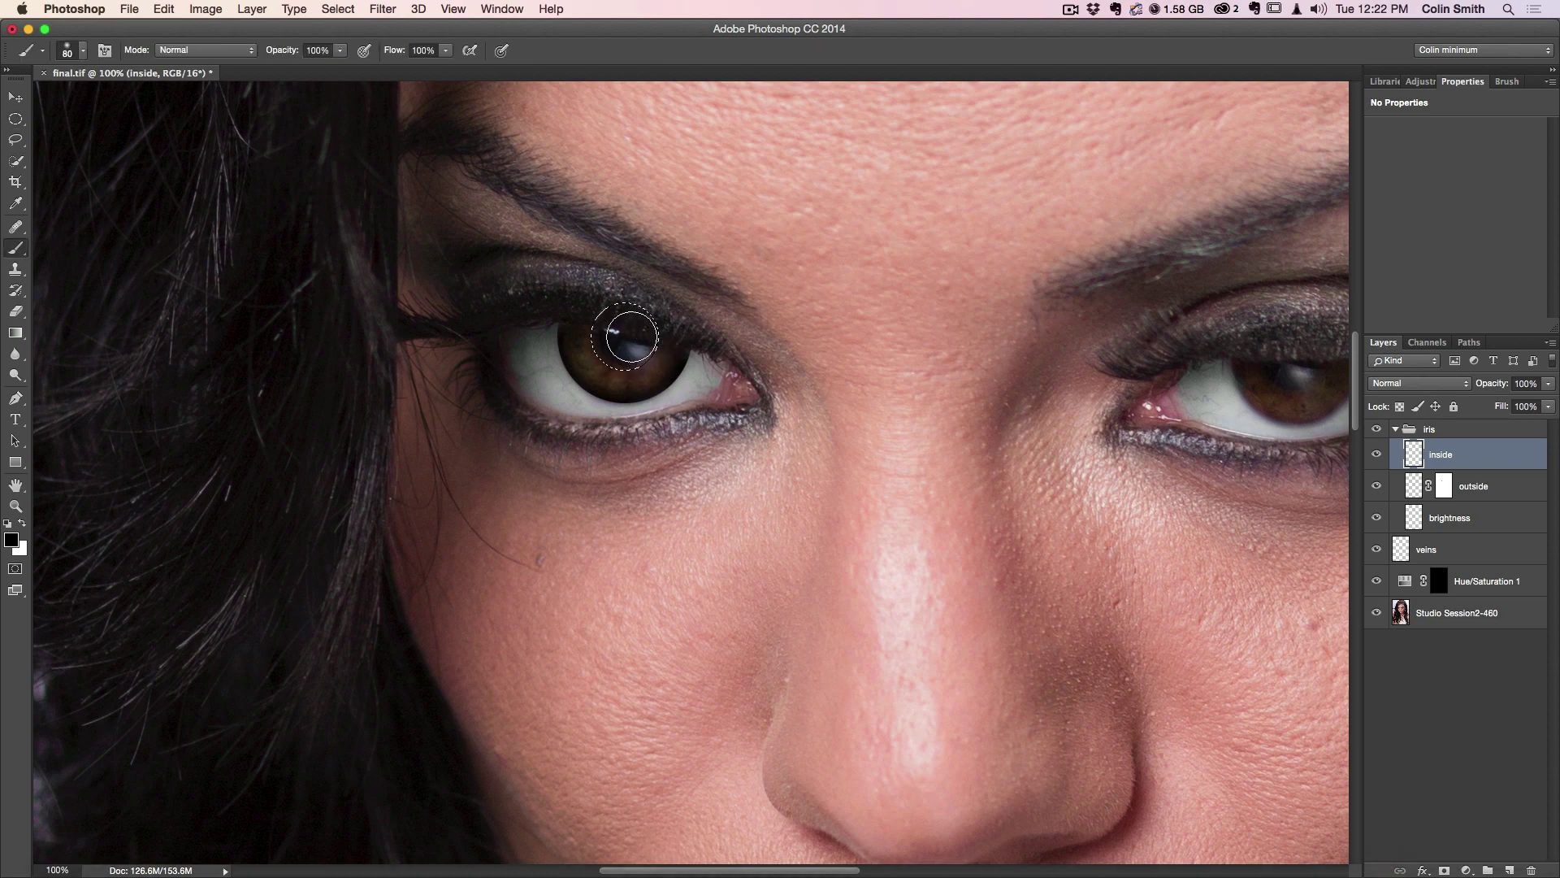
{"action": "key", "text": "bracketright"}
{"action": "key", "text": "bracketright"}
{"action": "key", "text": "bracketright"}
{"action": "key", "text": "bracketleft"}
{"action": "key", "text": "x"}
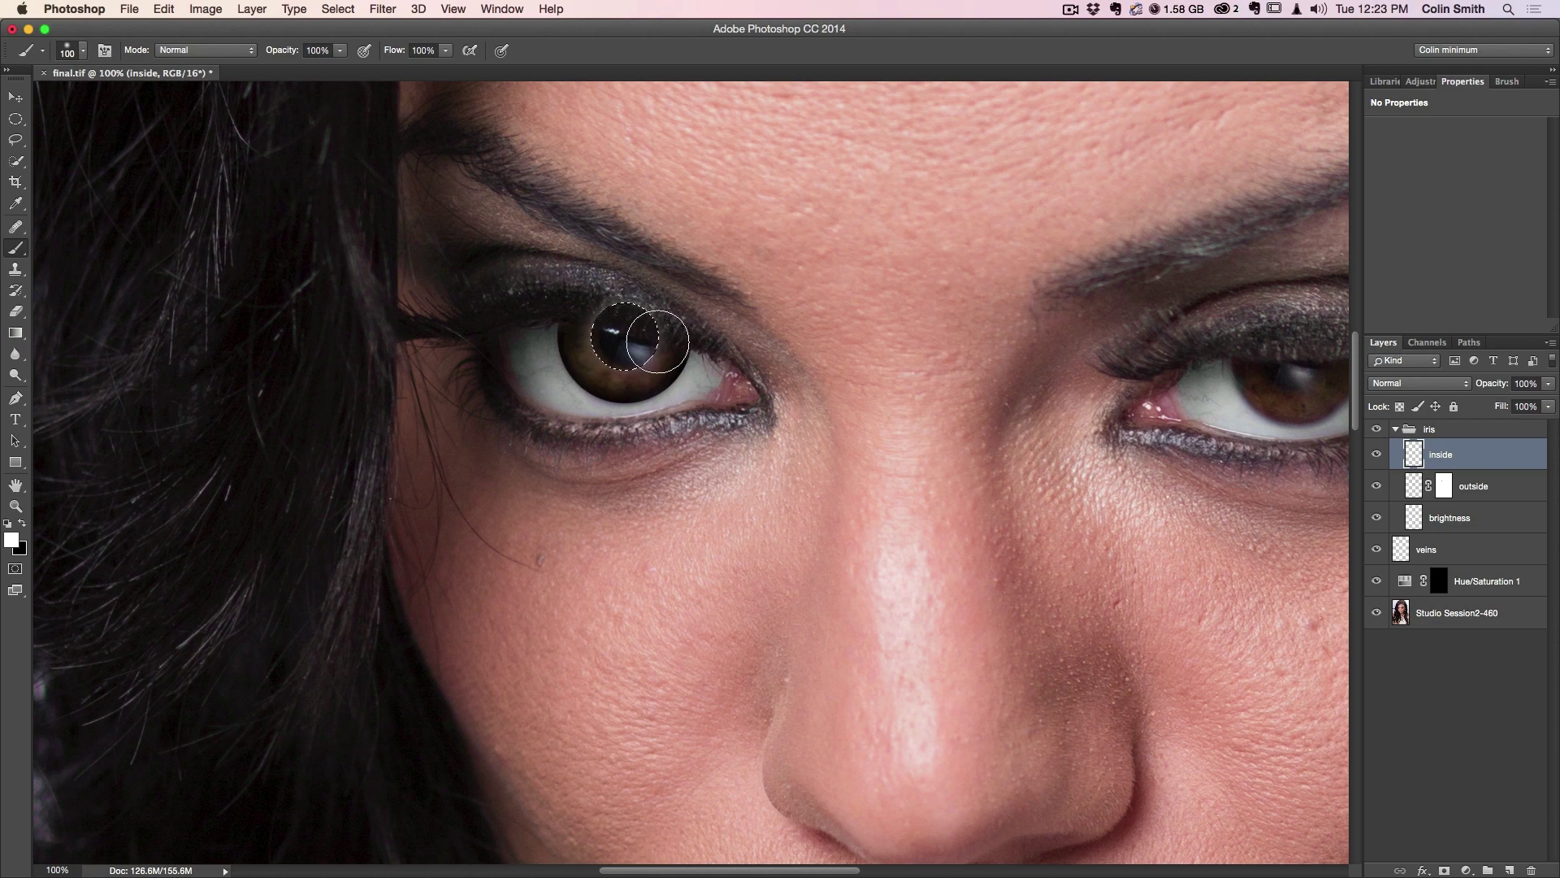
{"action": "key", "text": "super+d"}
- Add a layer mask to the inside layer and mask its paint over the upper lashes with a 60 px black brush
{"action": "left_click", "coordinate": [1444, 868]}
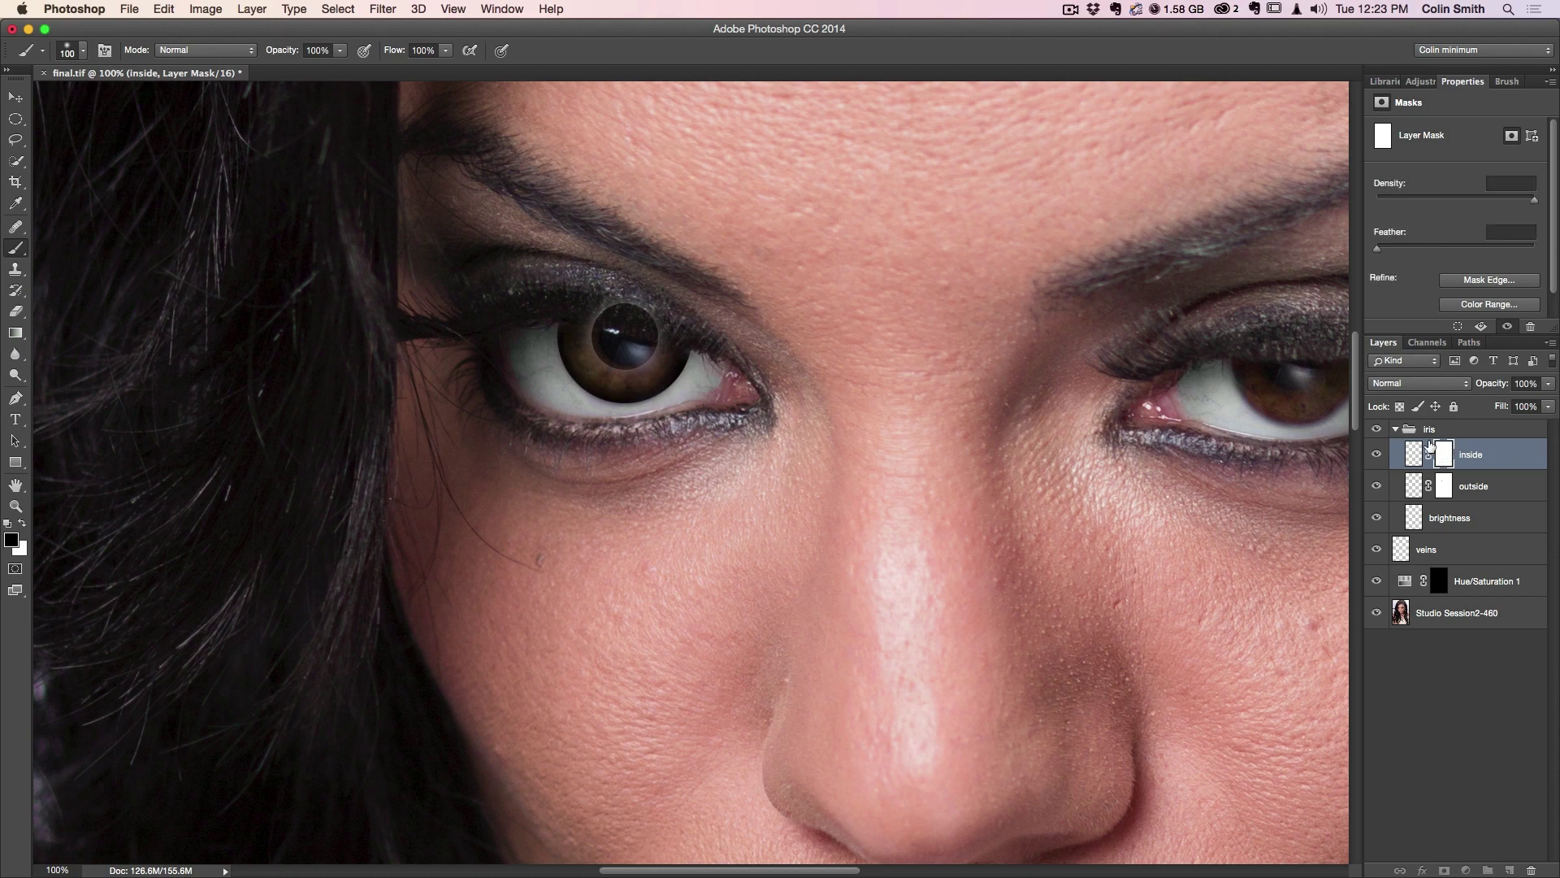
{"action": "key", "text": "bracketleft"}
{"action": "key", "text": "bracketleft"}
{"action": "key", "text": "bracketleft"}
{"action": "key", "text": "bracketleft"}
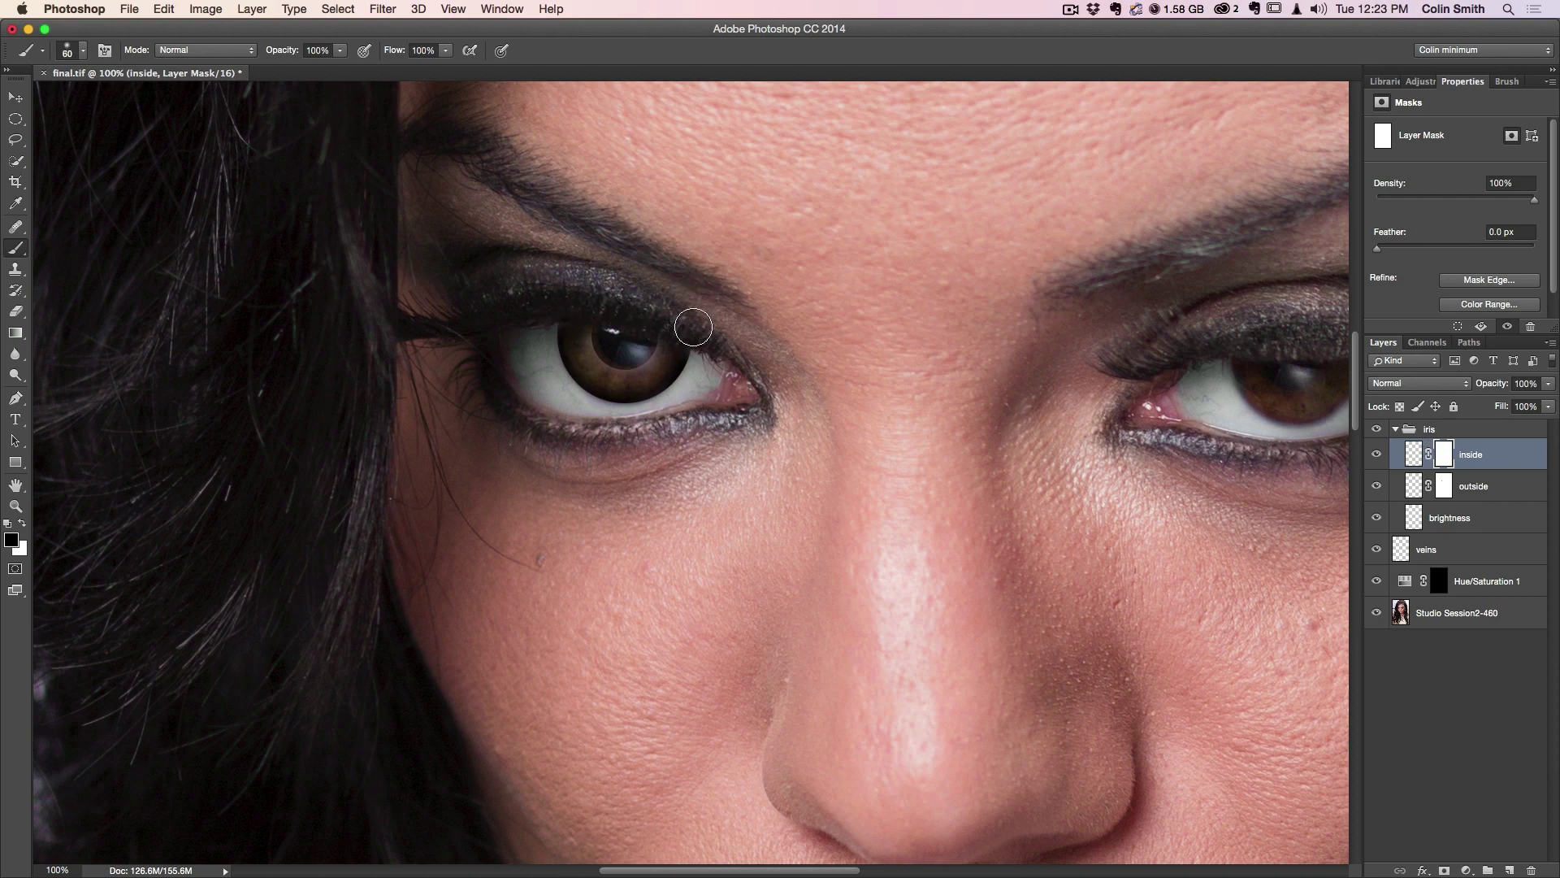
{"action": "left_click_drag", "start_coordinate": [663, 282], "coordinate": [785, 313]}
- On the brightness layer, load the saved iris channel as a new selection
{"action": "left_click", "coordinate": [1454, 521]}
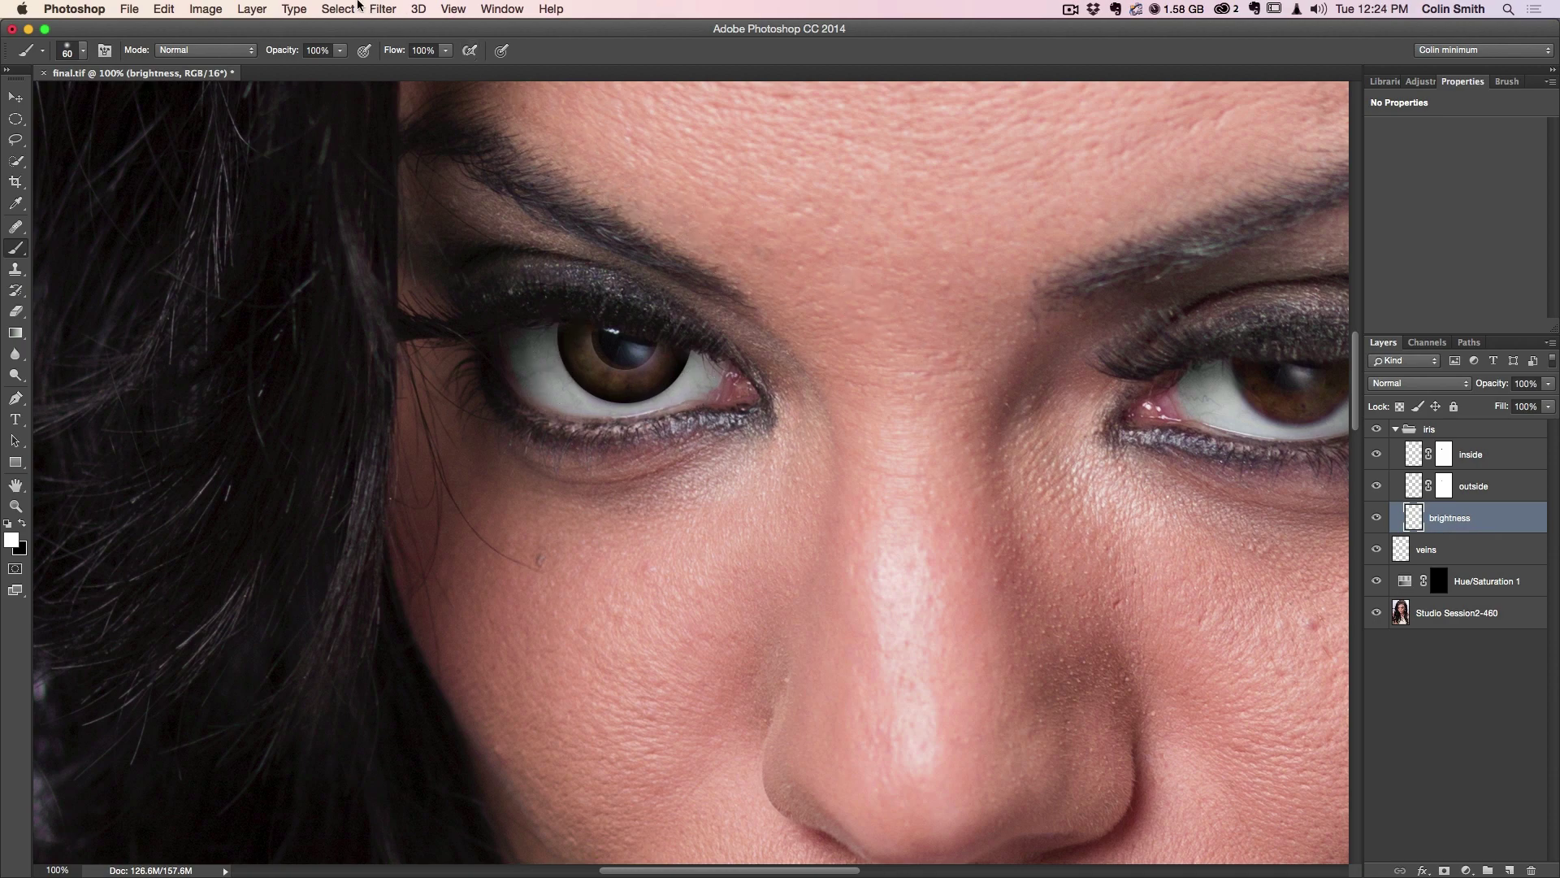
{"action": "left_click", "coordinate": [354, 8]}
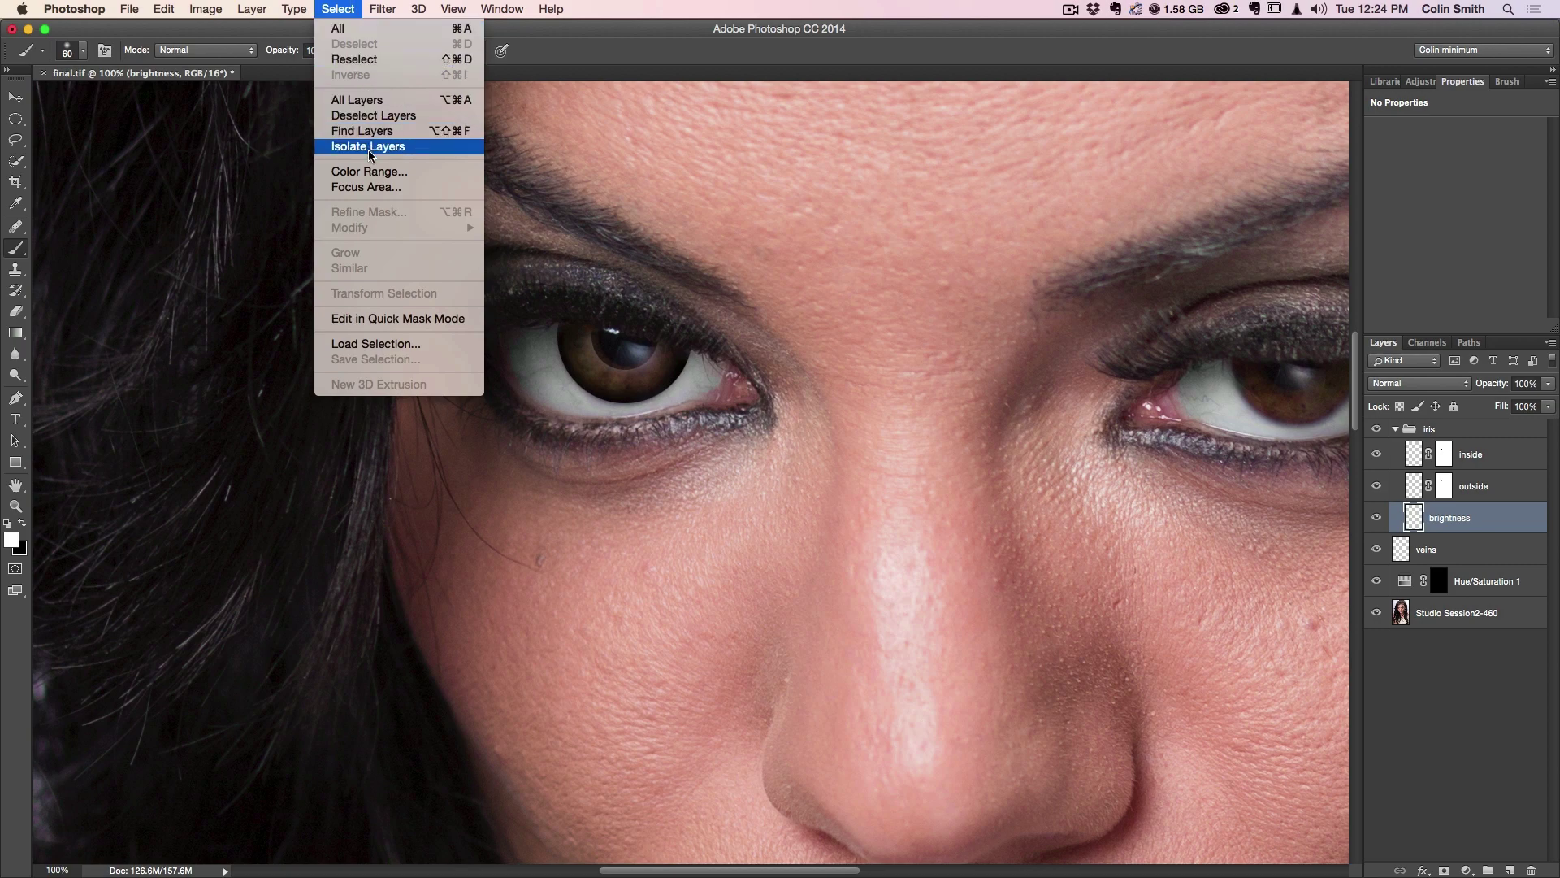
{"action": "key", "text": "Escape"}
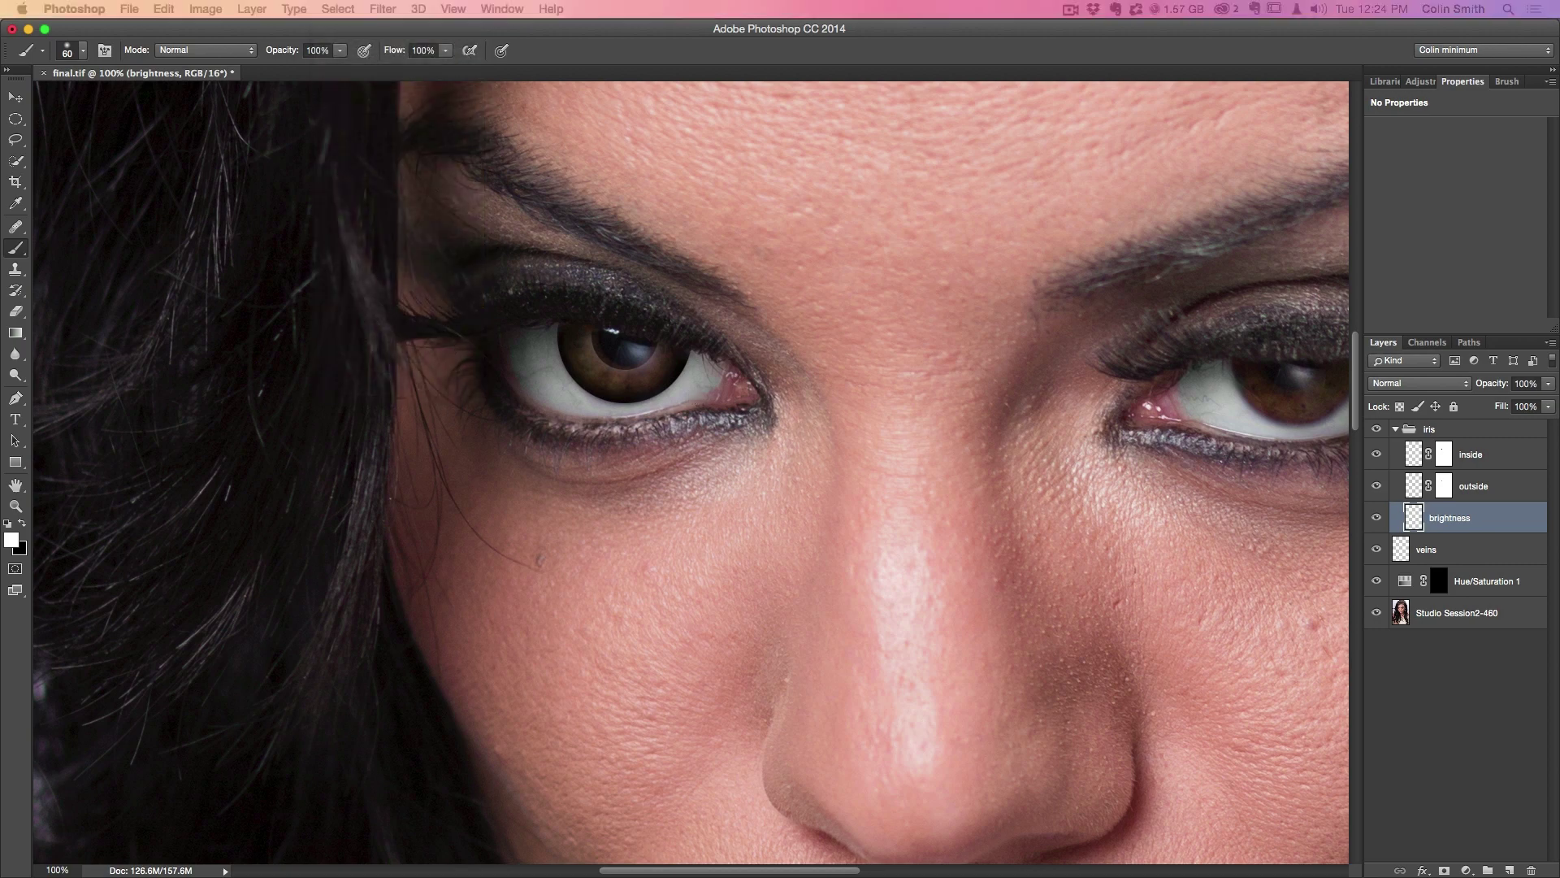
{"action": "left_click_drag", "start_coordinate": [959, 236], "coordinate": [833, 112]}
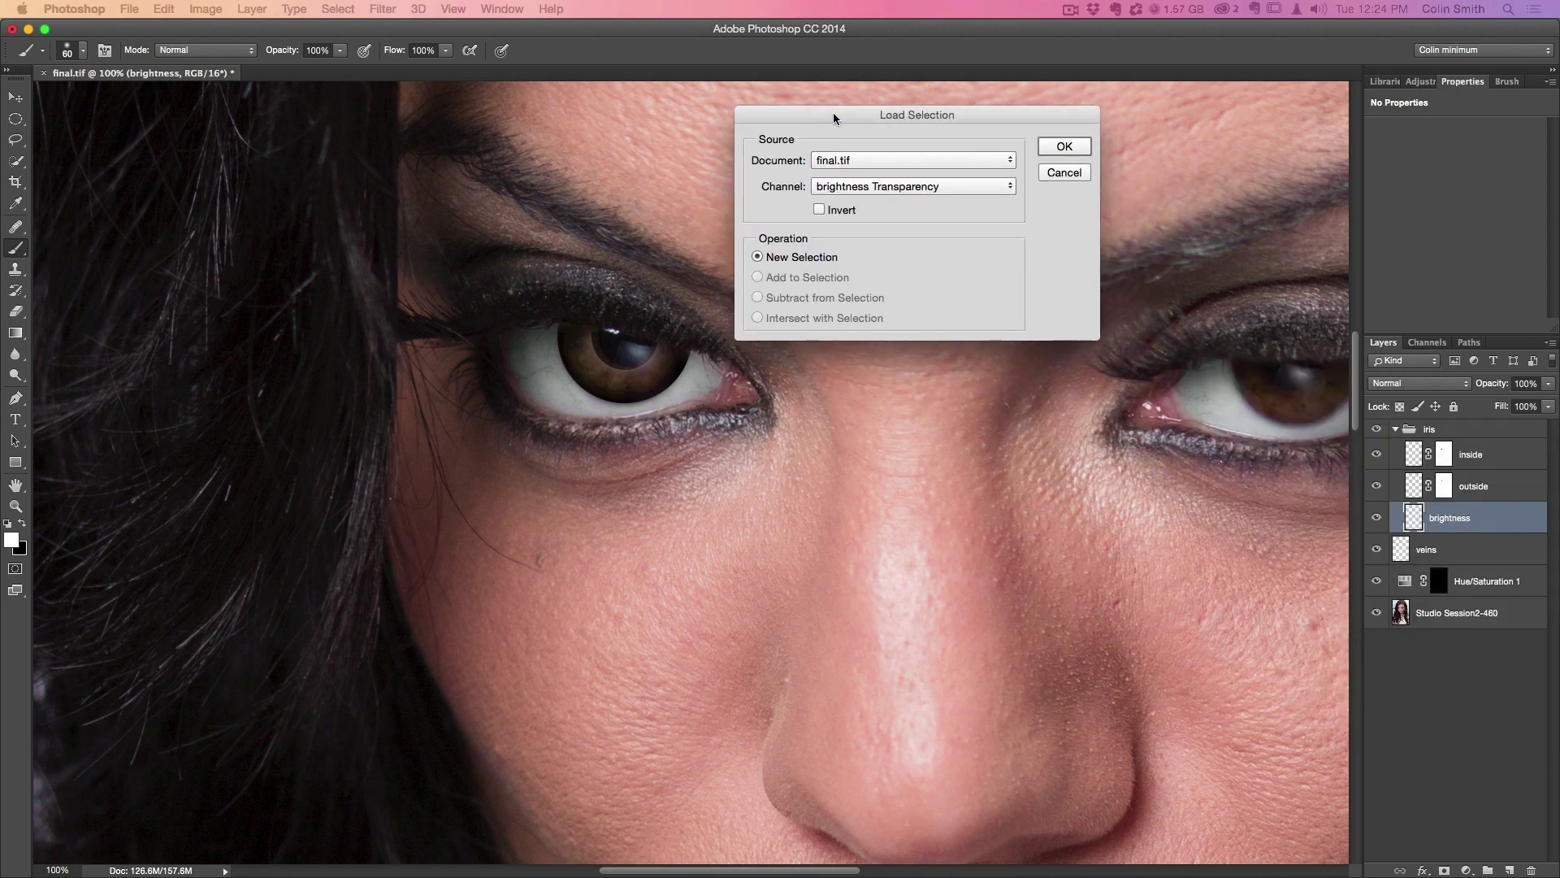
{"action": "left_click", "coordinate": [866, 185]}
{"action": "left_click", "coordinate": [836, 209]}
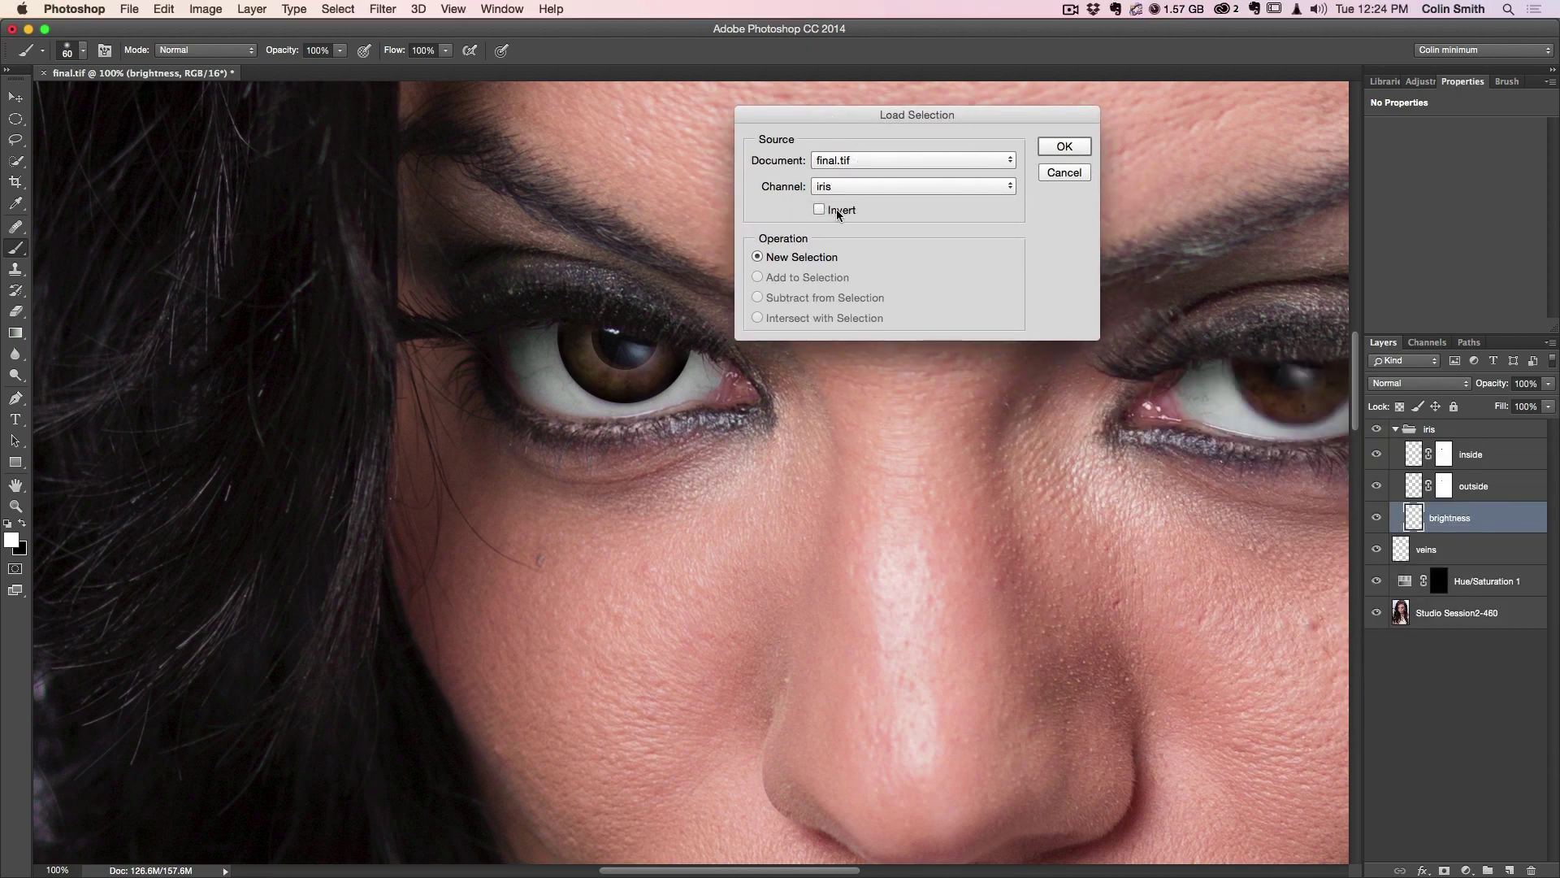
{"action": "left_click", "coordinate": [1074, 147]}
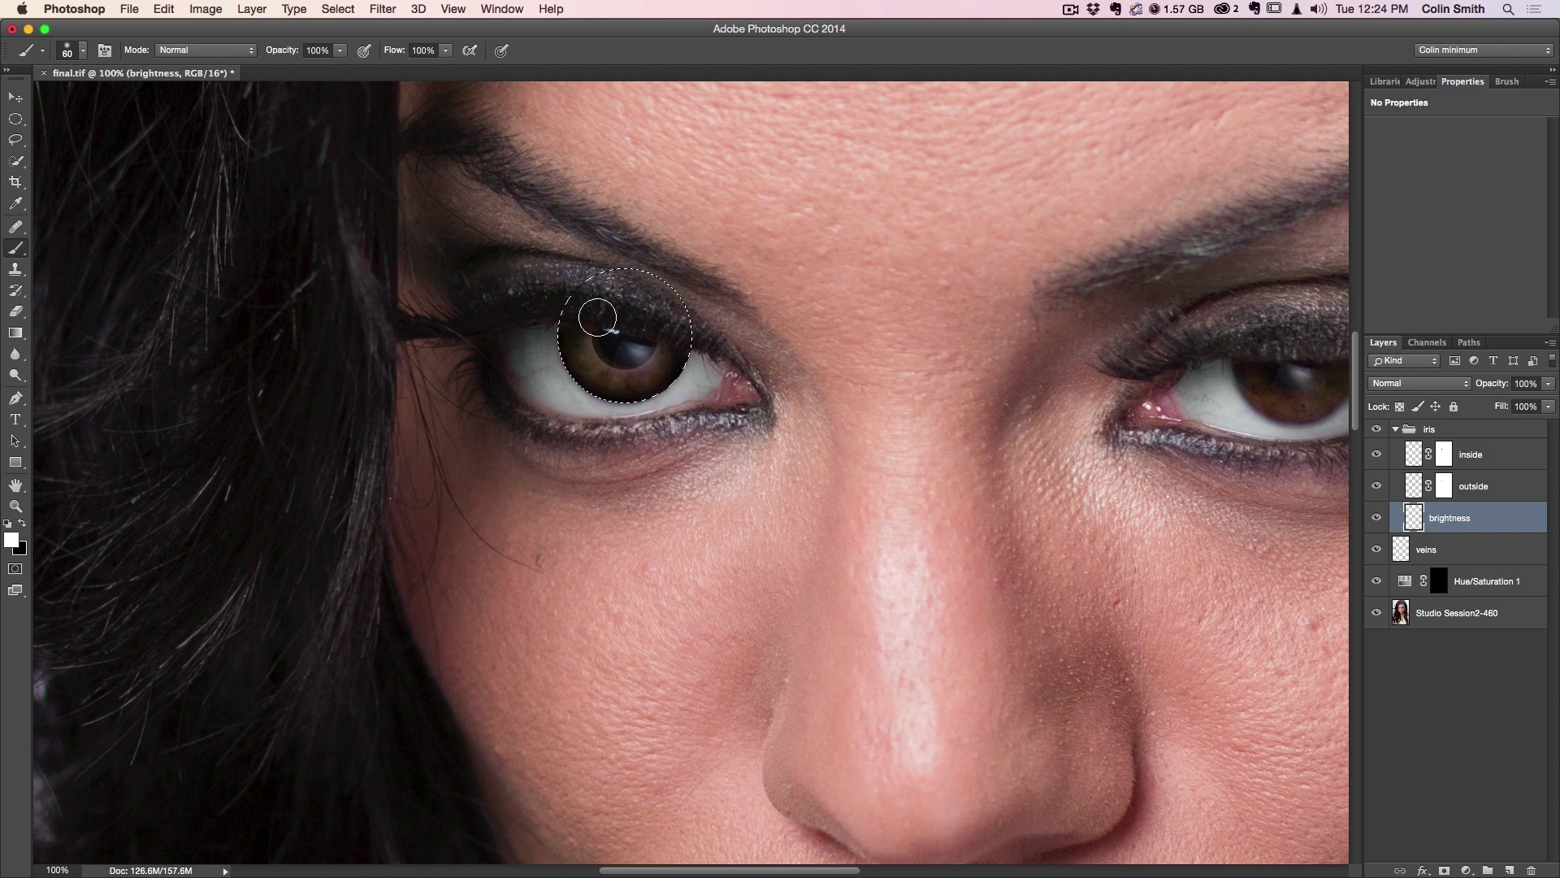
- Paint white over the lower part of the iris with a 60 px brush, and clear the selection
{"action": "mouse_move", "coordinate": [598, 317]}
{"action": "left_mouse_down"}
{"action": "mouse_move", "coordinate": [684, 343]}
{"action": "mouse_move", "coordinate": [671, 379]}
{"action": "mouse_move", "coordinate": [602, 372]}
{"action": "mouse_move", "coordinate": [572, 329]}
{"action": "mouse_move", "coordinate": [614, 391]}
{"action": "mouse_move", "coordinate": [660, 382]}
{"action": "mouse_move", "coordinate": [680, 357]}
{"action": "mouse_move", "coordinate": [639, 387]}
{"action": "mouse_move", "coordinate": [579, 358]}
{"action": "left_mouse_up"}
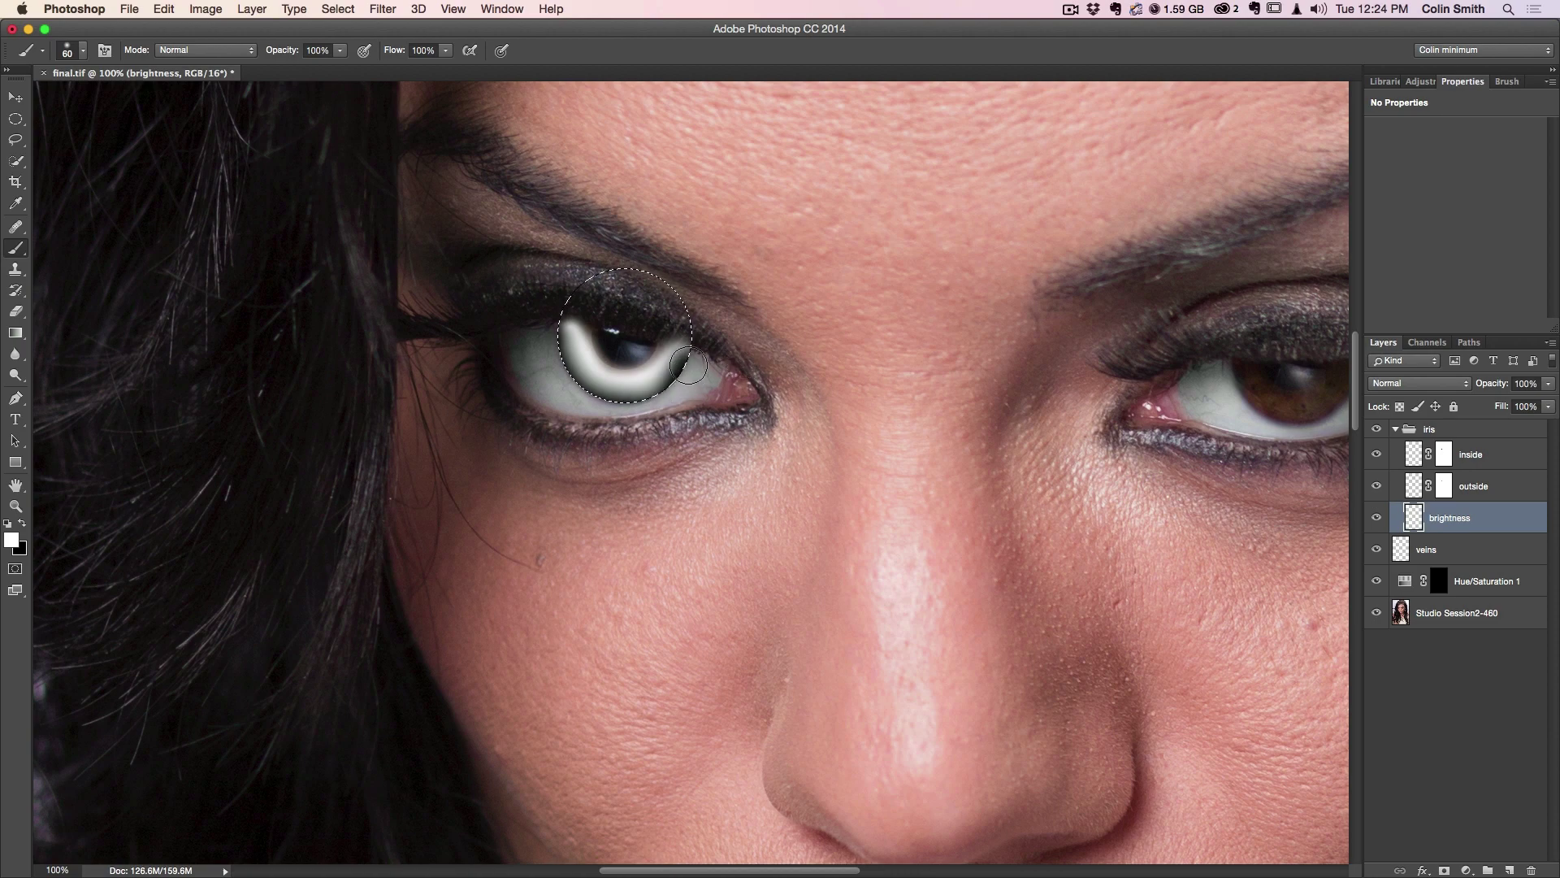
{"action": "mouse_move", "coordinate": [643, 397]}
{"action": "left_mouse_down"}
{"action": "mouse_move", "coordinate": [605, 392]}
{"action": "mouse_move", "coordinate": [566, 329]}
{"action": "left_mouse_up"}
{"action": "key", "text": "super+d"}
- Mask the brightness layer's white paint over the upper lashes with a 40 px black brush, and hide the inside and outside layers
{"action": "left_click", "coordinate": [1444, 870]}
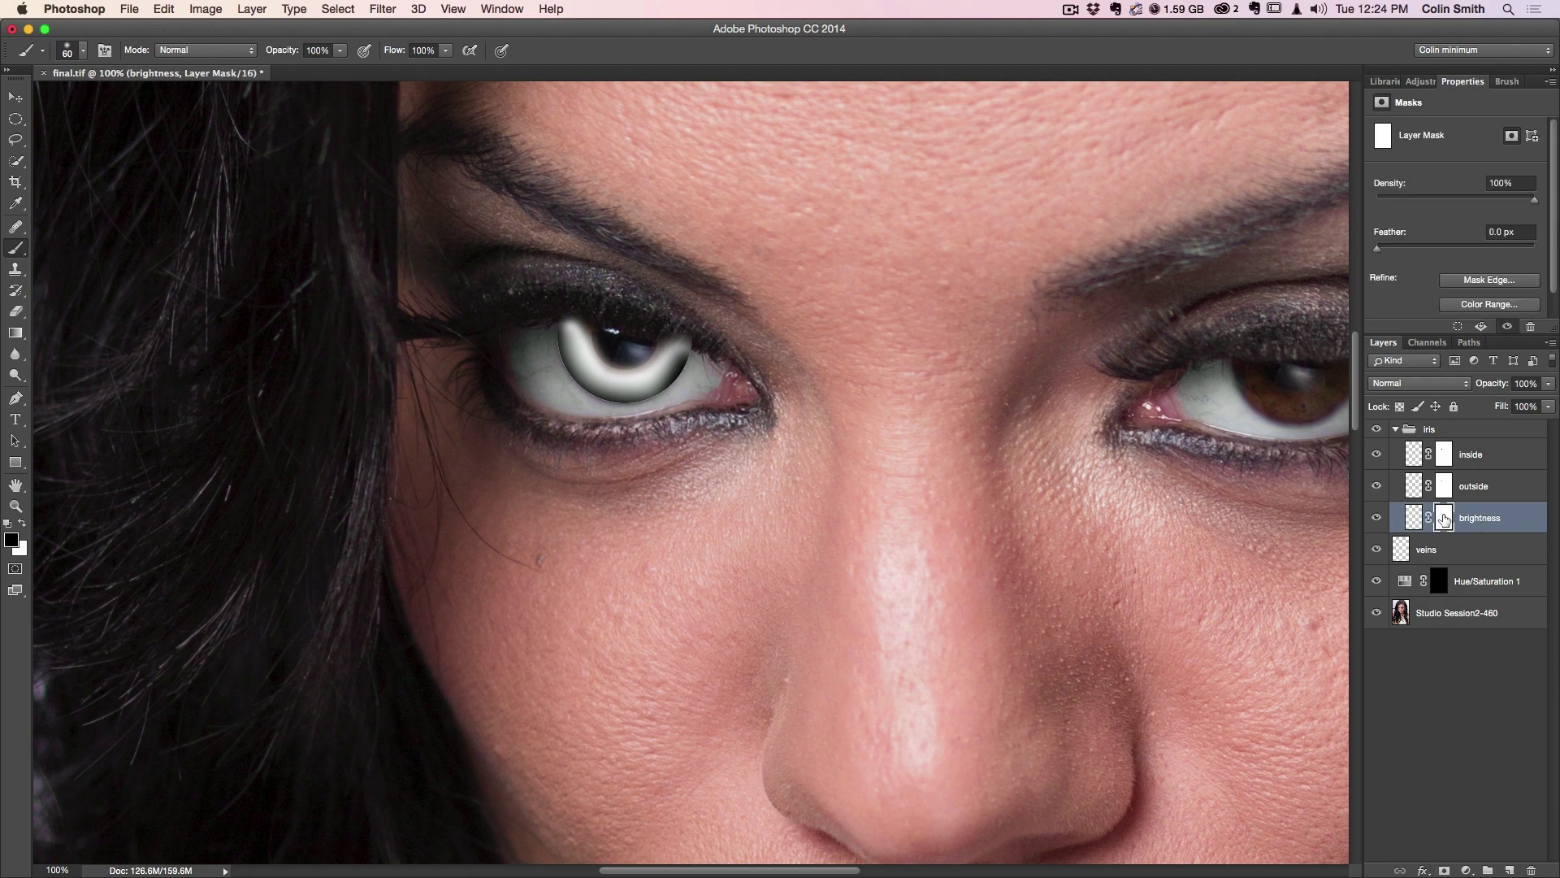
{"action": "key", "text": "bracketleft"}
{"action": "key", "text": "bracketleft"}
{"action": "key", "text": "bracketleft"}
{"action": "key", "text": "bracketleft"}
{"action": "mouse_move", "coordinate": [687, 318]}
{"action": "left_mouse_down"}
{"action": "mouse_move", "coordinate": [689, 340]}
{"action": "mouse_move", "coordinate": [732, 350]}
{"action": "left_mouse_up"}
{"action": "left_click", "coordinate": [1378, 454]}
{"action": "left_click", "coordinate": [1376, 485]}
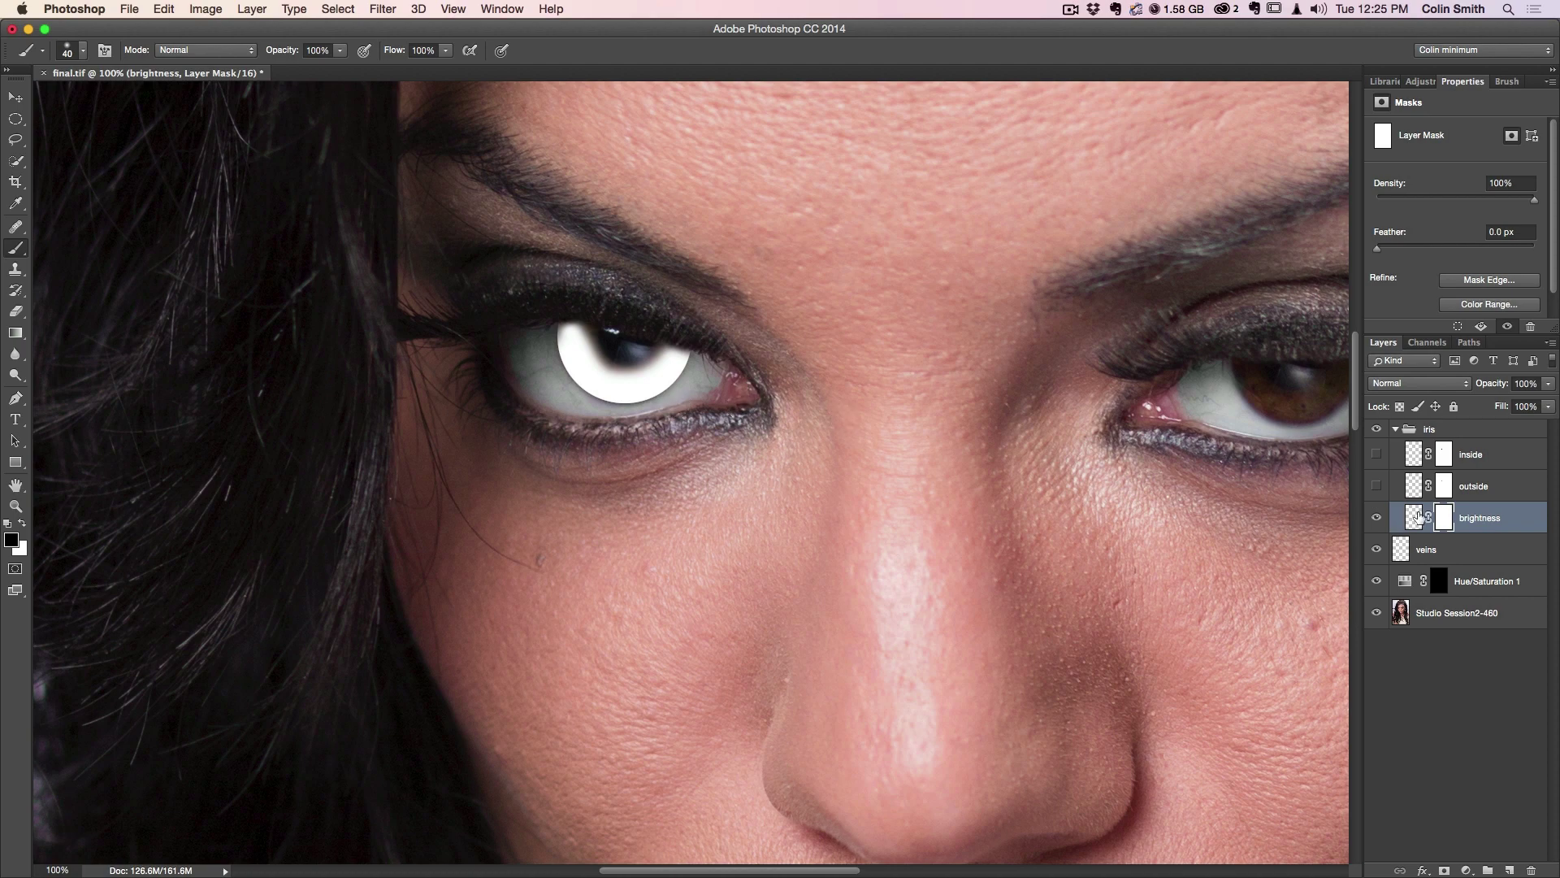
{"action": "left_click", "coordinate": [383, 11]}
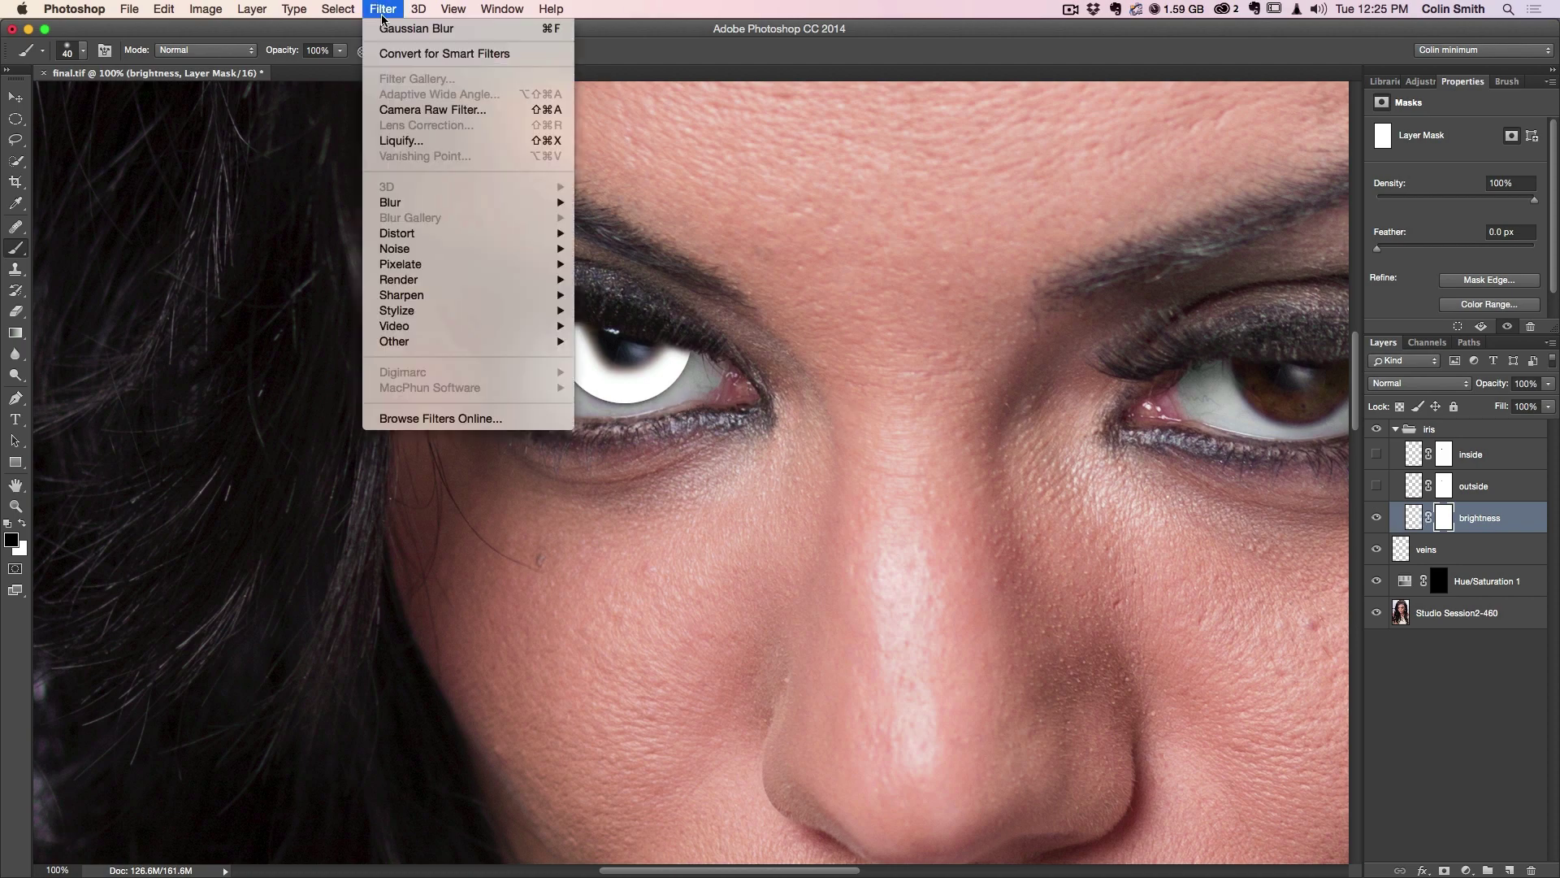
{"action": "mouse_move", "coordinate": [398, 203]}
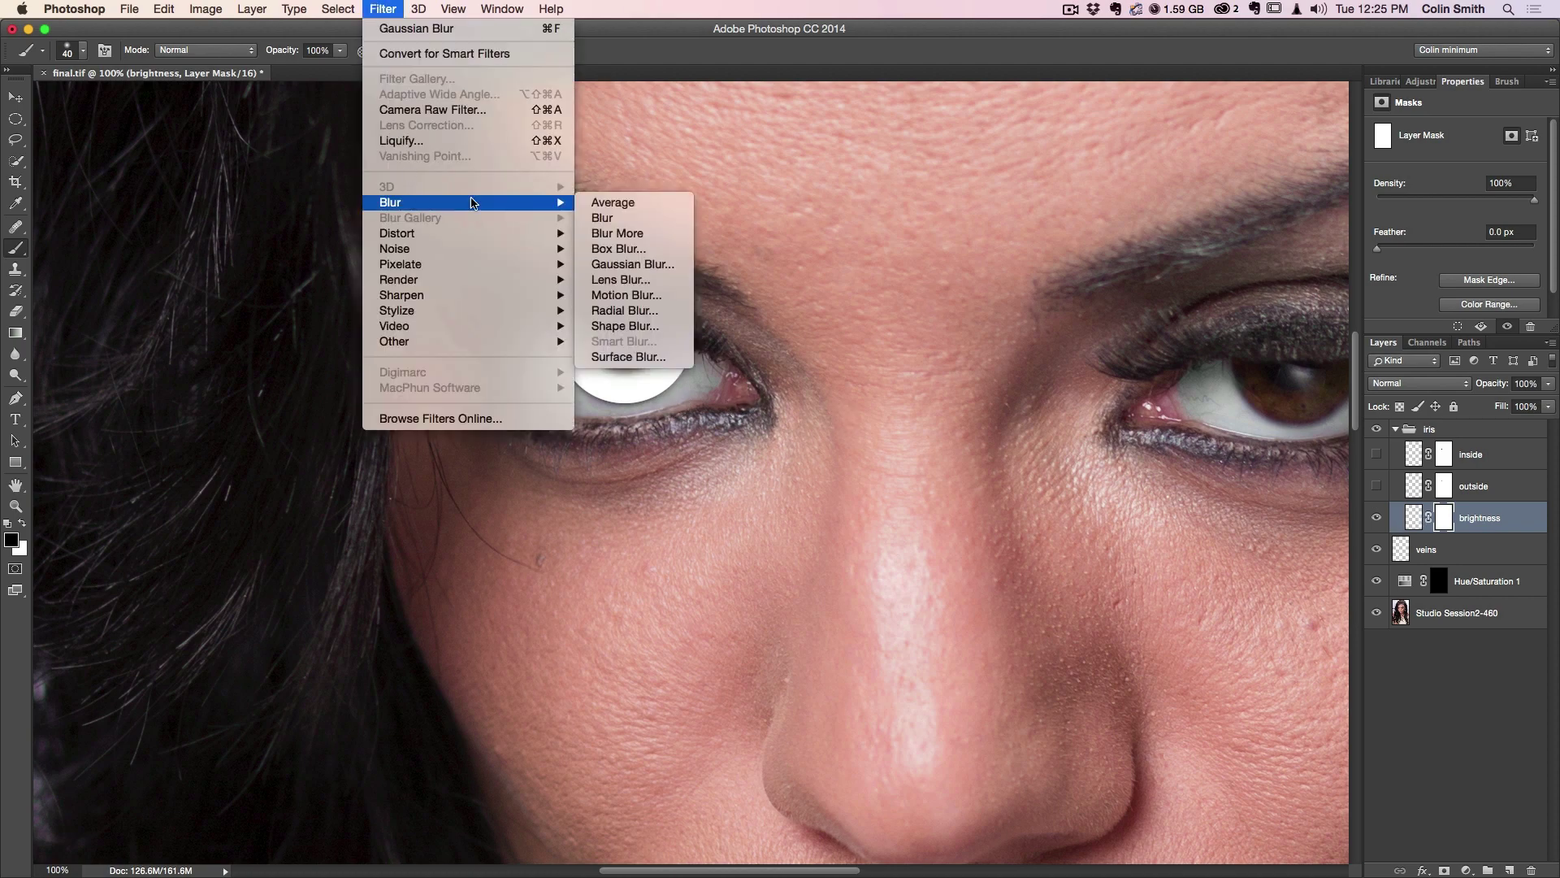
{"action": "left_click", "coordinate": [642, 261]}
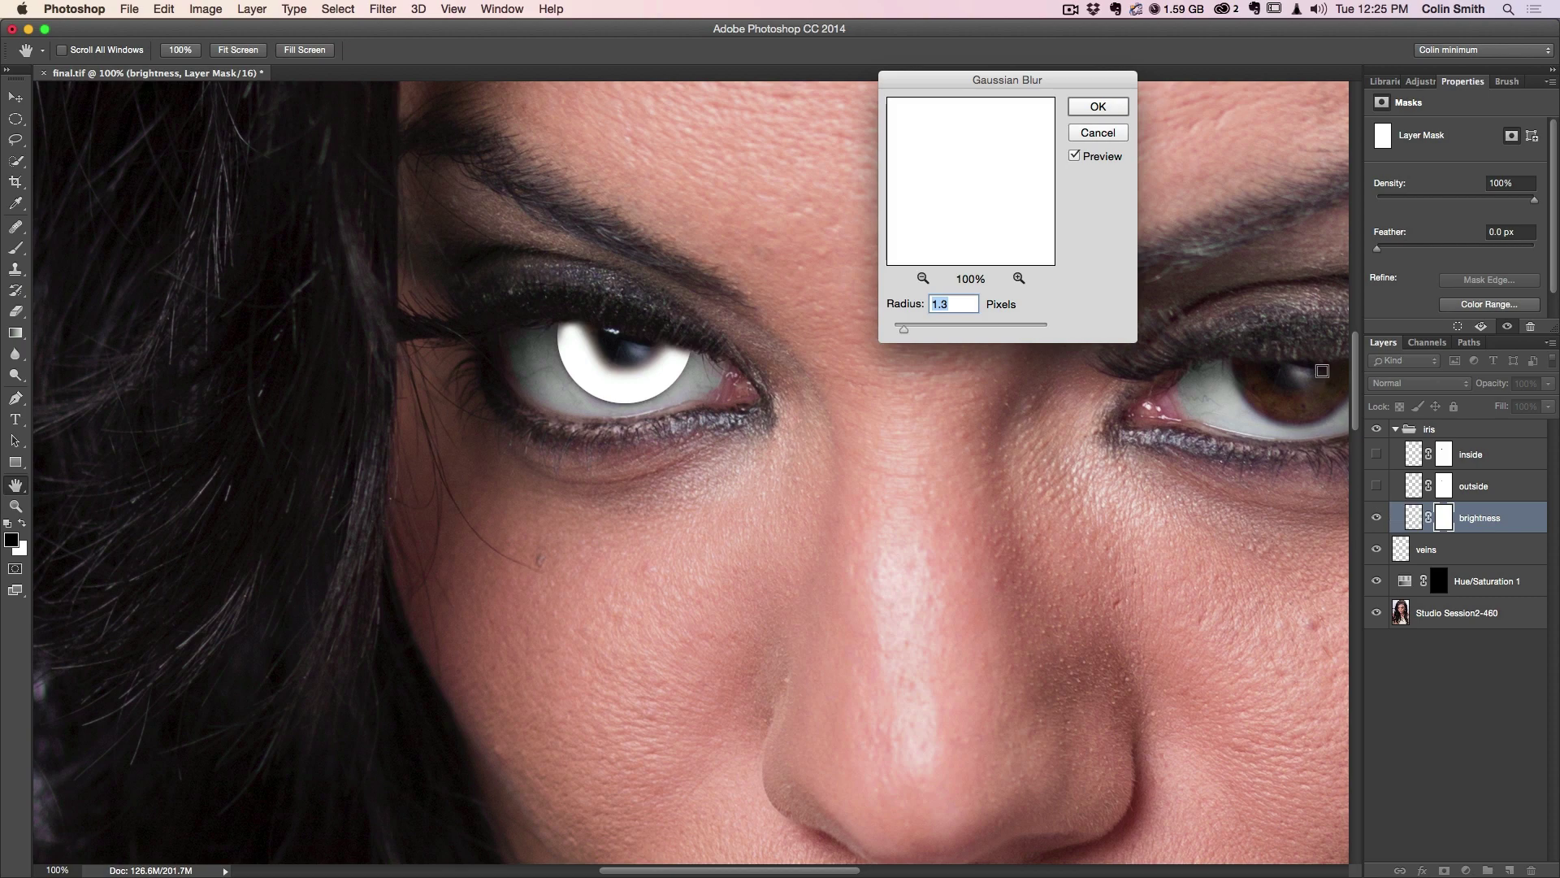
{"action": "left_click", "coordinate": [1098, 132]}
{"action": "key", "text": "b"}
{"action": "key", "text": "x"}
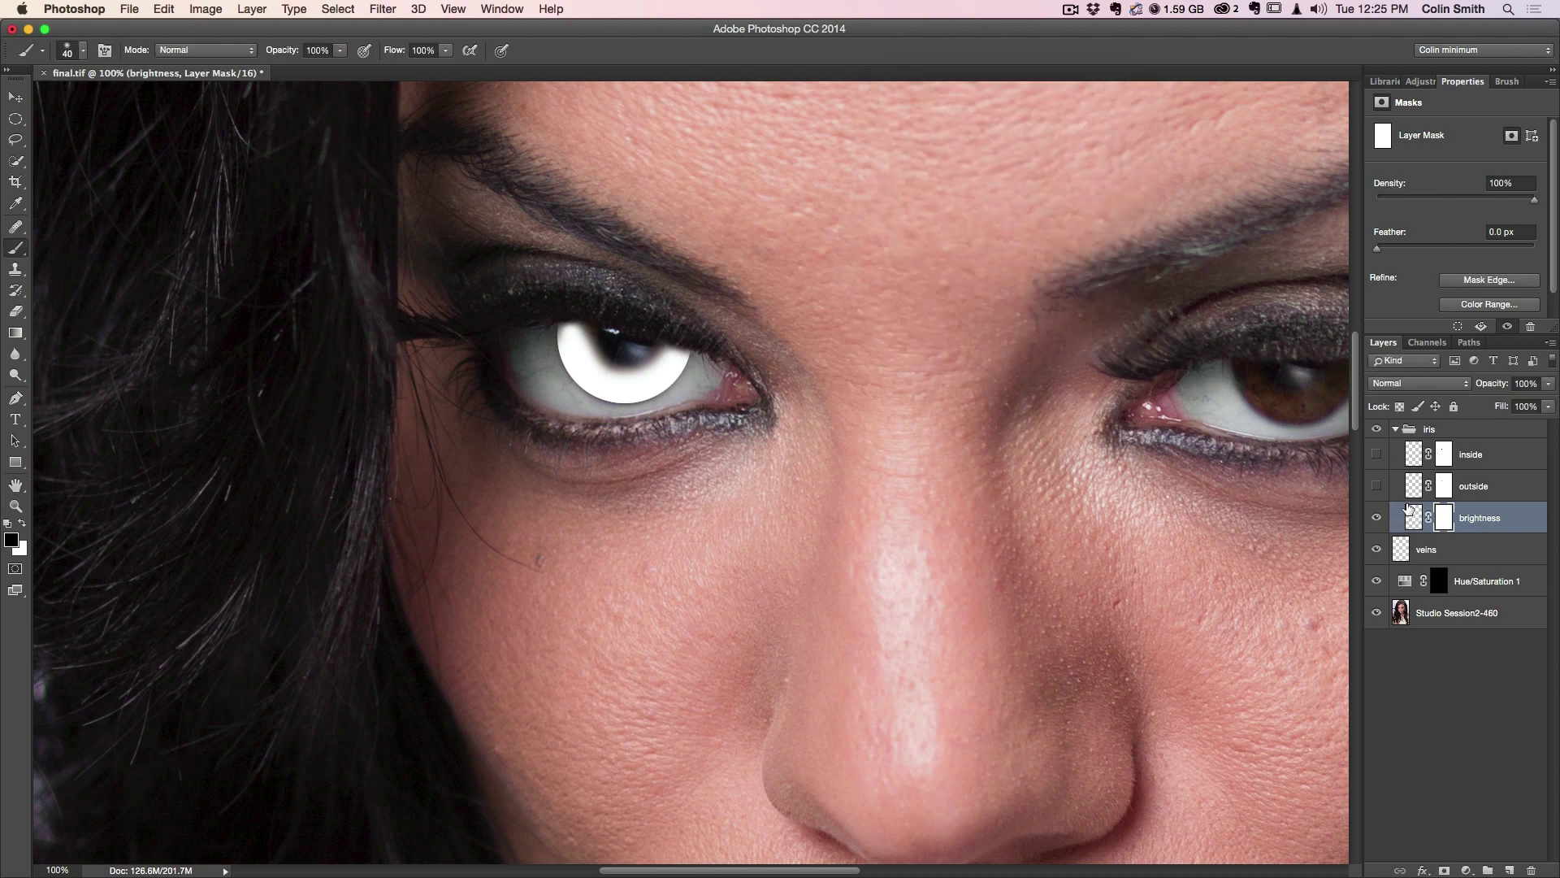
- Apply a Gaussian Blur with a 2.2-pixel radius to the brightness layer's painted pixels rather than its mask
{"action": "left_click", "coordinate": [1414, 518]}
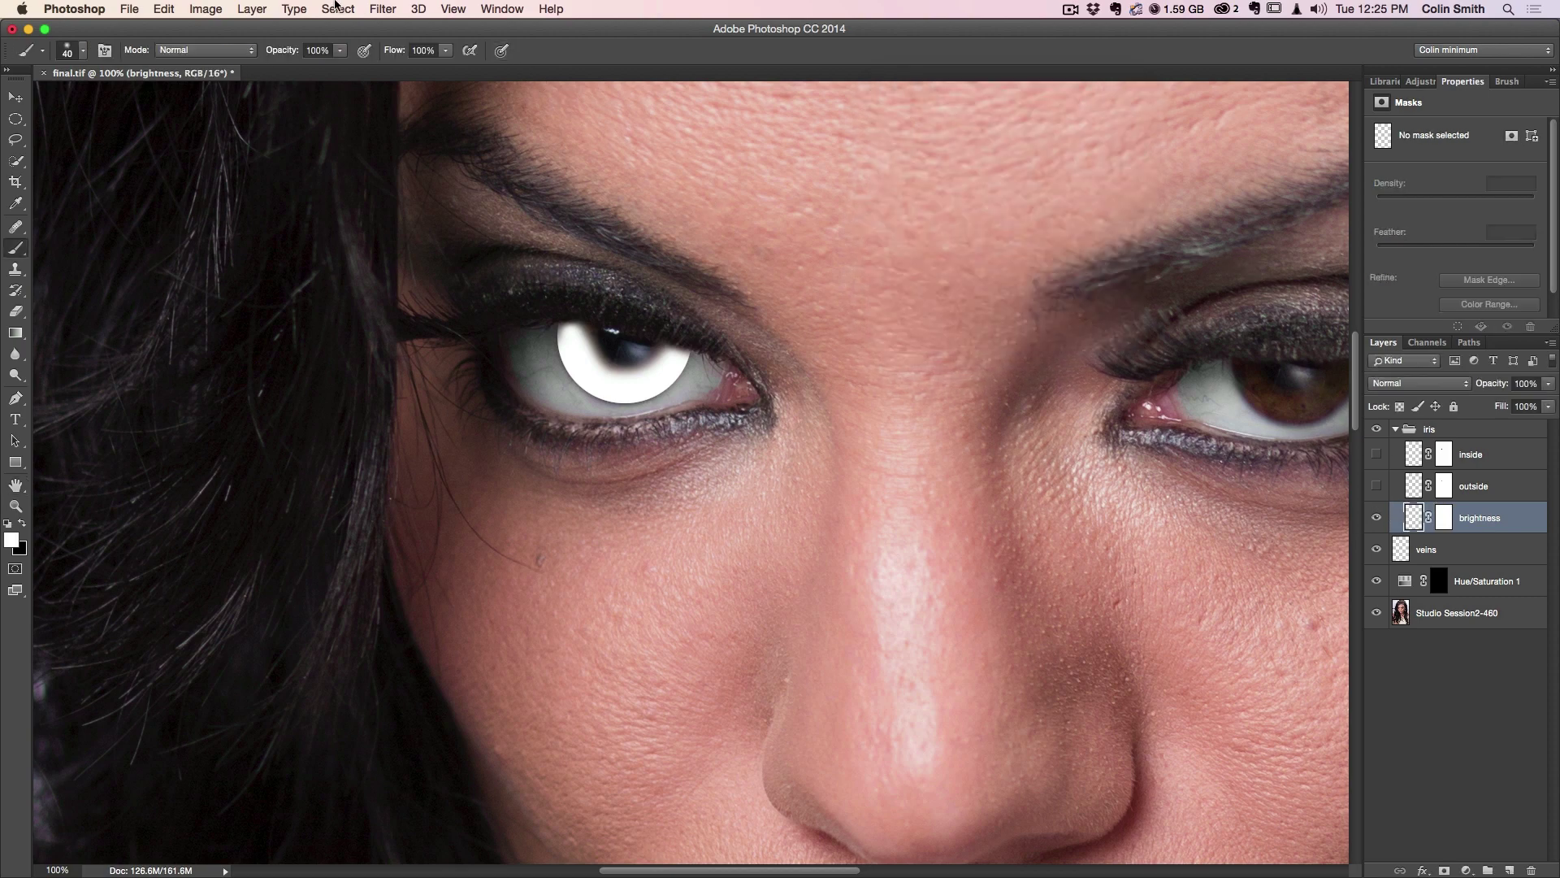
{"action": "left_click", "coordinate": [384, 9]}
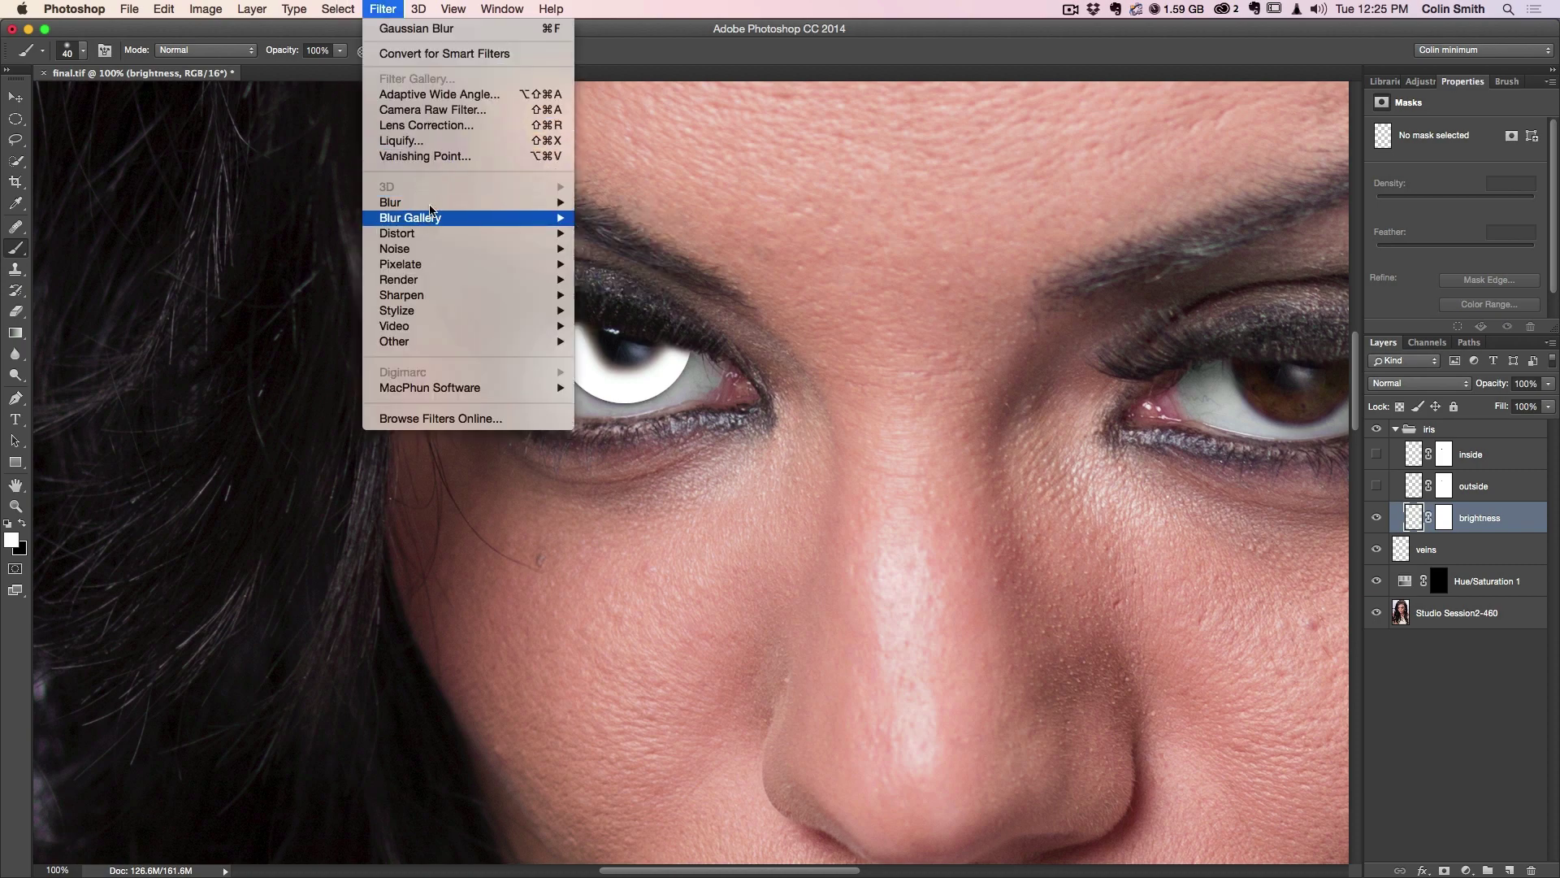
{"action": "mouse_move", "coordinate": [434, 203]}
{"action": "left_click", "coordinate": [638, 264]}
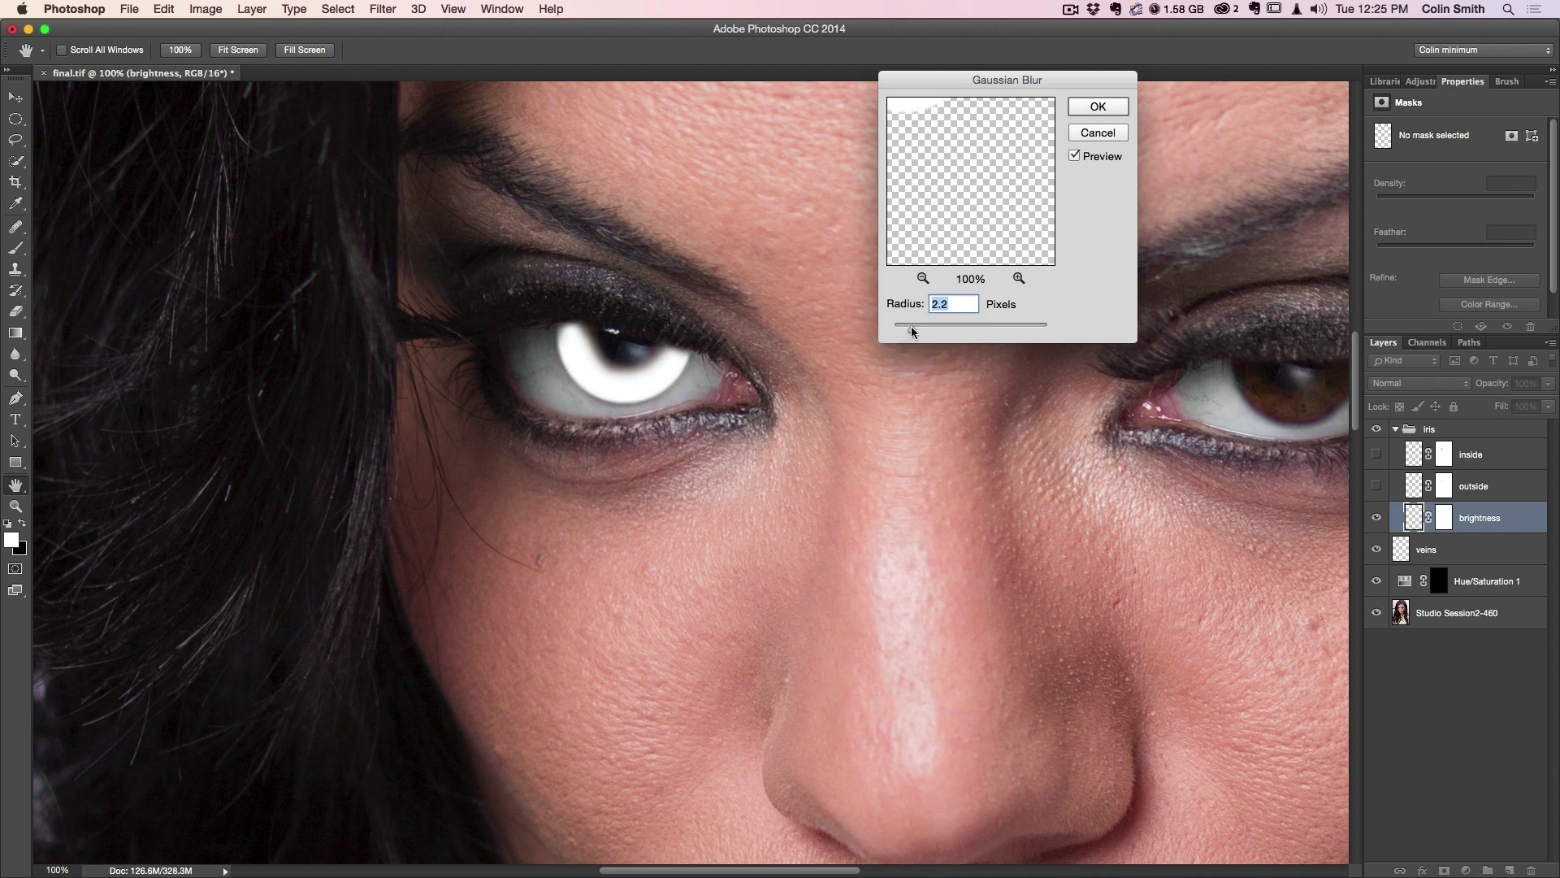
{"action": "left_click", "coordinate": [1091, 106]}
{"action": "key", "text": "b"}
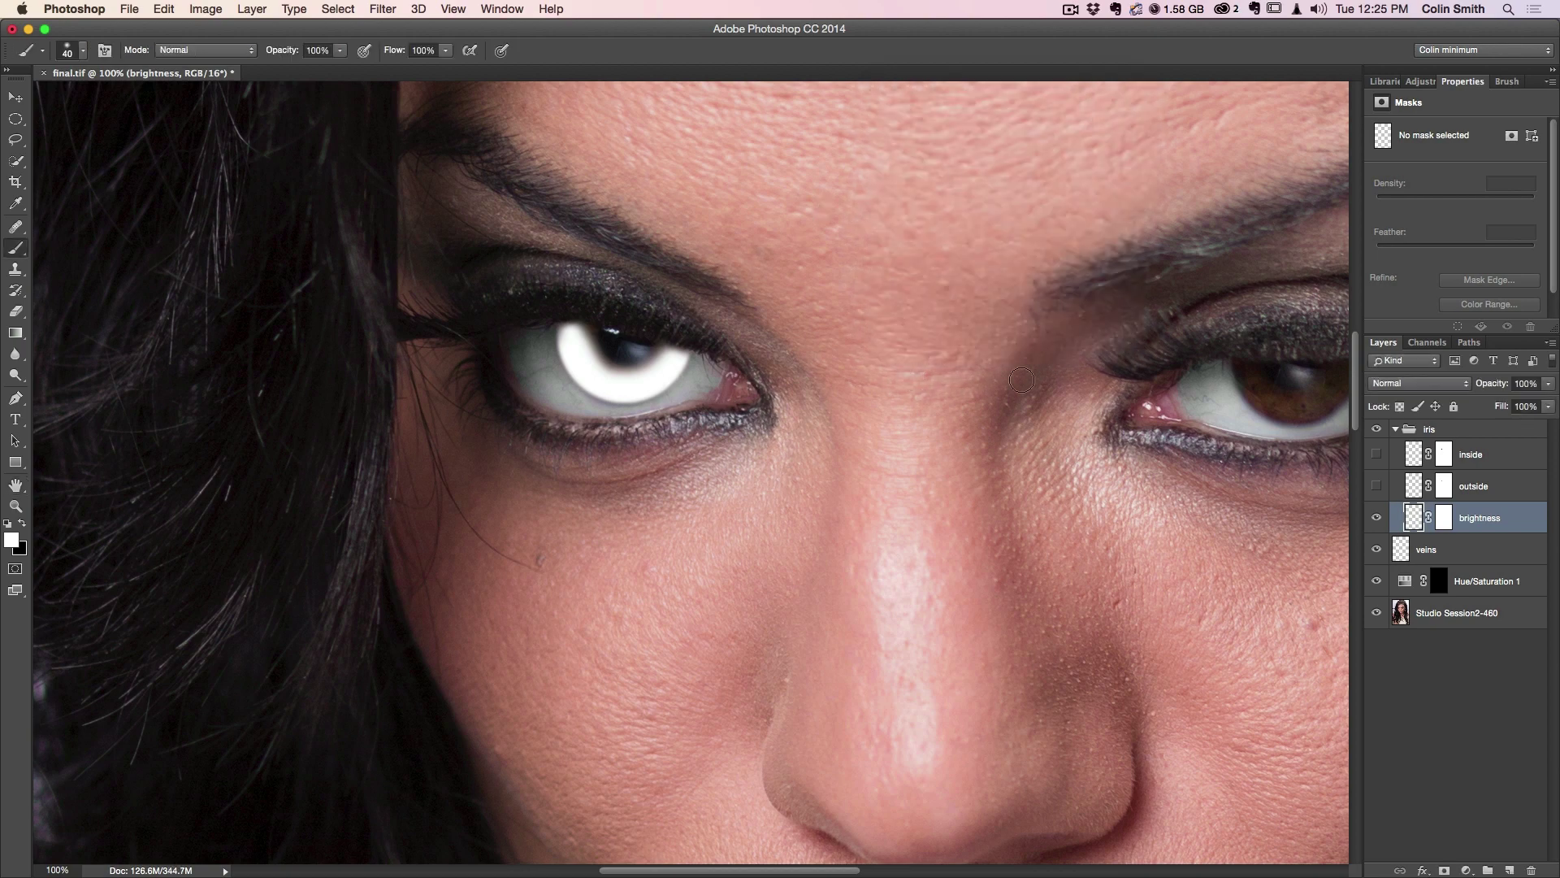
- Set the brightness layer's blend mode to Overlay
{"action": "left_click", "coordinate": [1379, 384]}
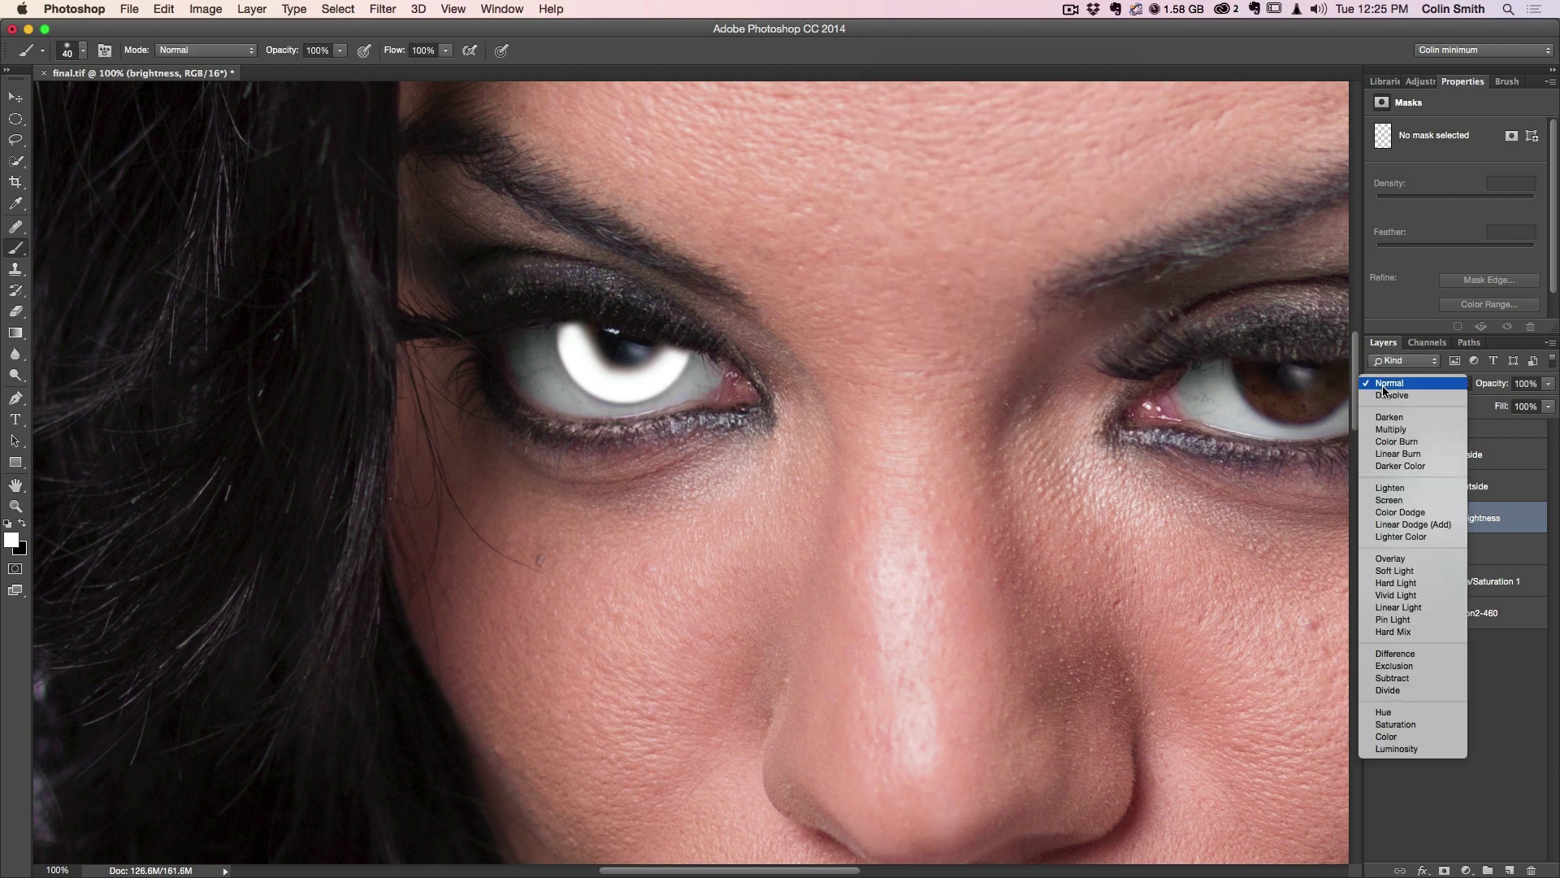
{"action": "left_click", "coordinate": [1390, 560]}
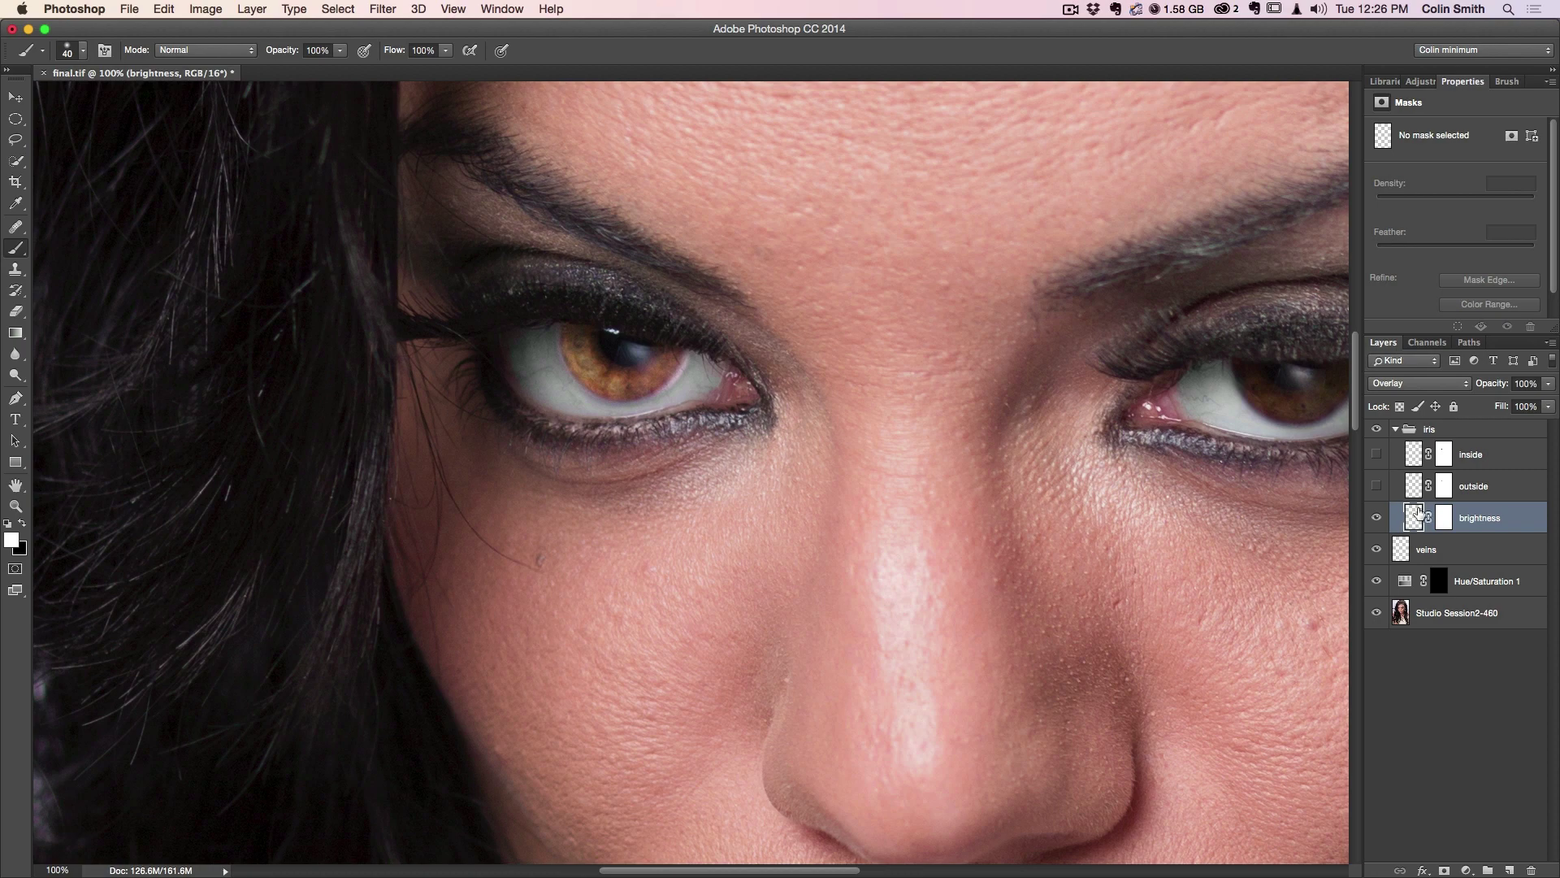
{"action": "left_click", "coordinate": [387, 8]}
{"action": "left_click", "coordinate": [386, 8]}
- Toggle the brightness layer's visibility to compare the iris, and show the outside layer again
{"action": "left_click", "coordinate": [1376, 519]}
{"action": "left_click", "coordinate": [1375, 518]}
{"action": "left_click", "coordinate": [1376, 519]}
{"action": "left_click", "coordinate": [1376, 518]}
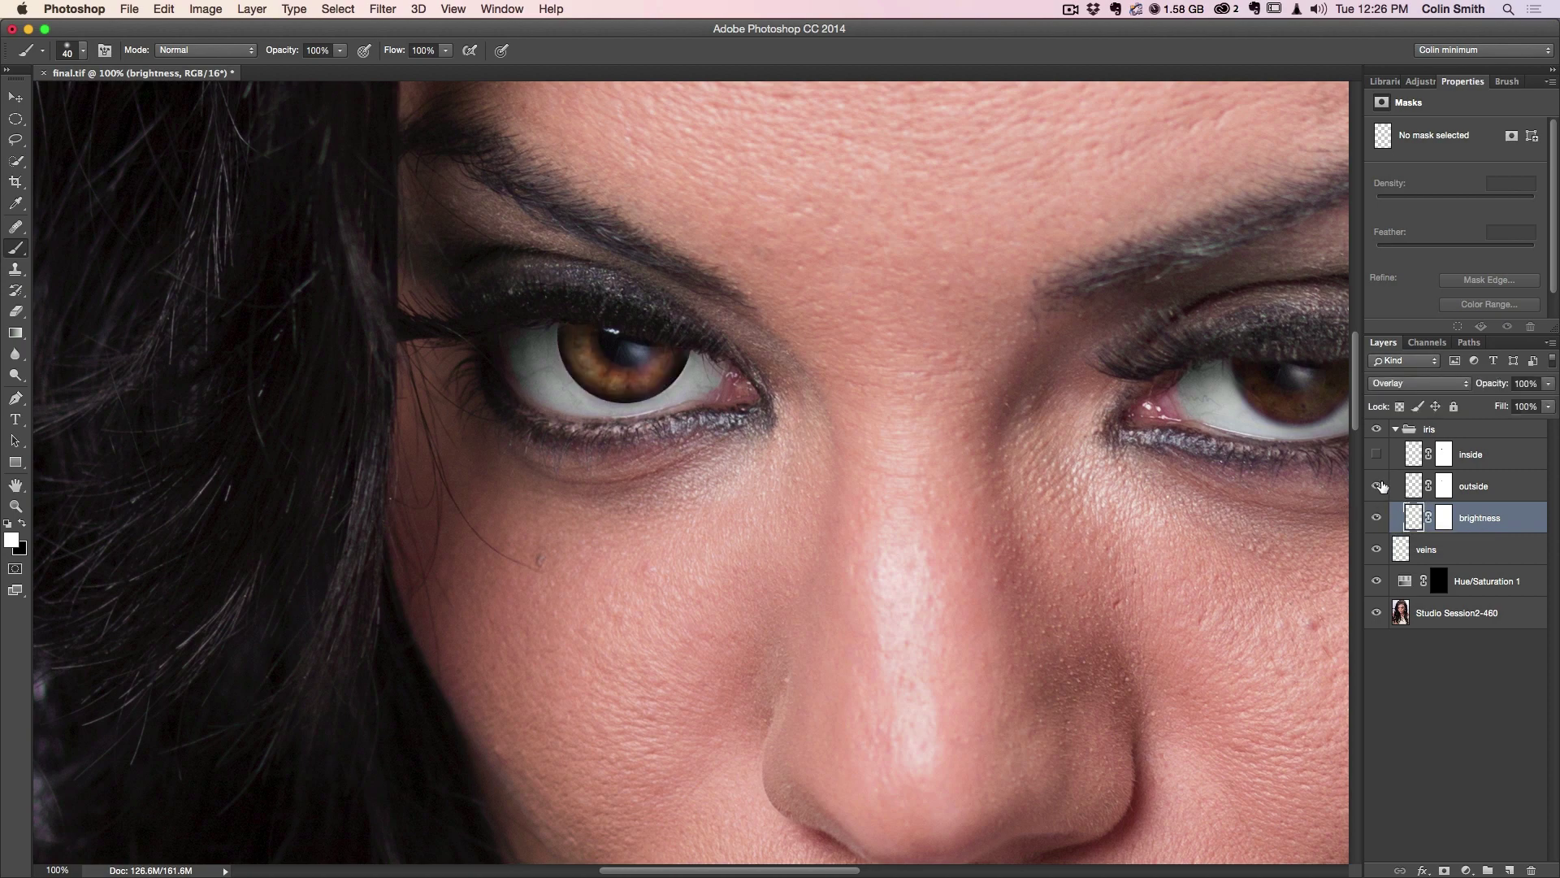
- Soften the outside layer's dark rim by reapplying the last Gaussian Blur to its painted pixels
{"action": "left_click", "coordinate": [1411, 485]}
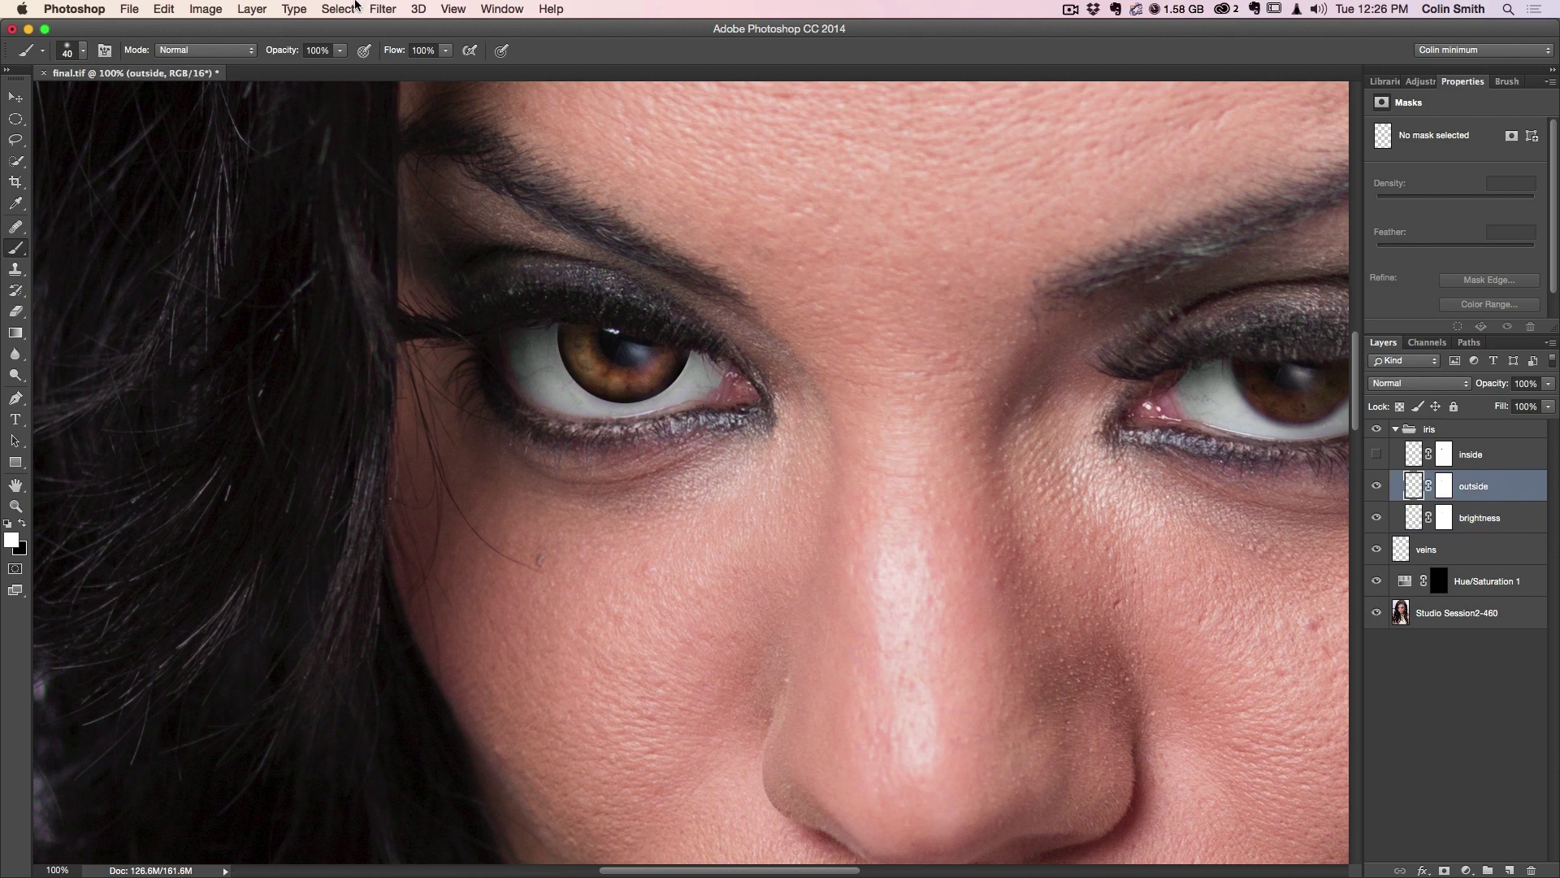
{"action": "left_click", "coordinate": [380, 9]}
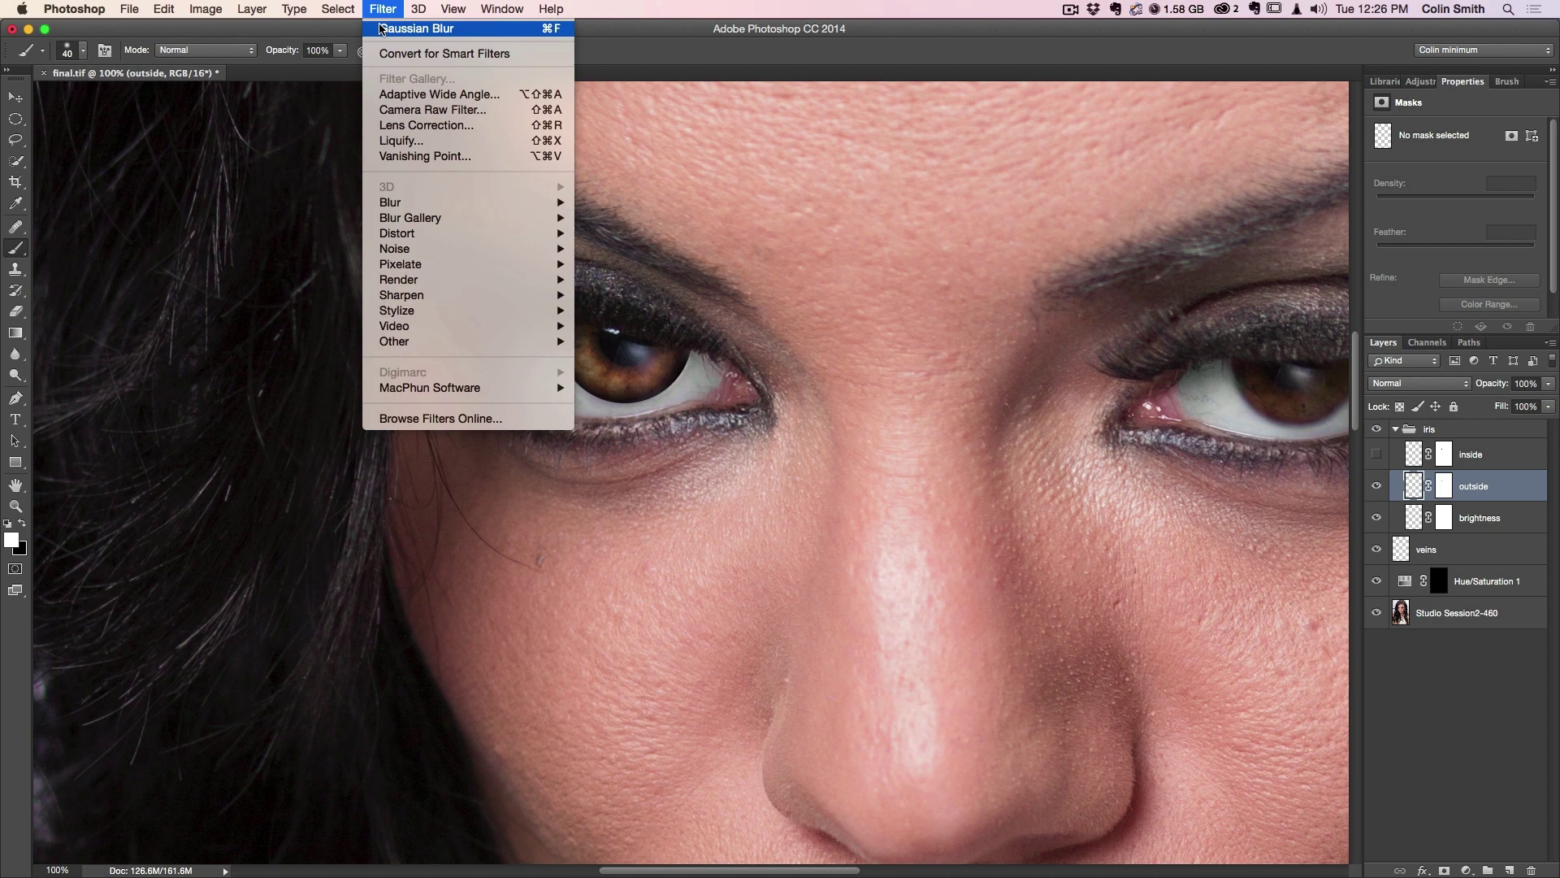
{"action": "left_click", "coordinate": [380, 28]}
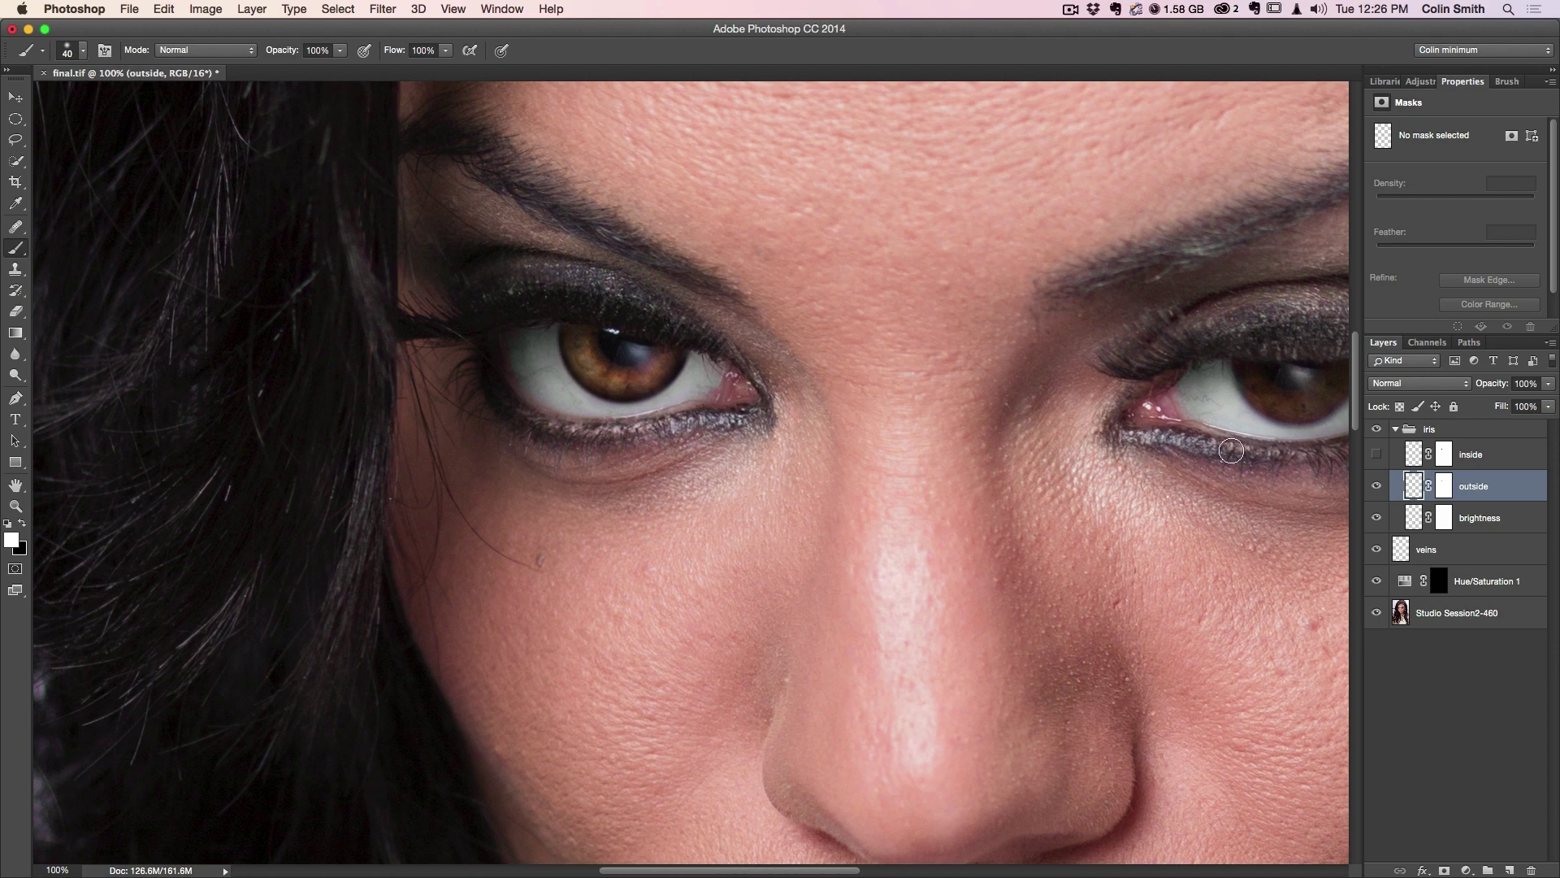
- Show the inside layer again and reapply the last Gaussian Blur to its painted pixels
{"action": "left_click", "coordinate": [1375, 454]}
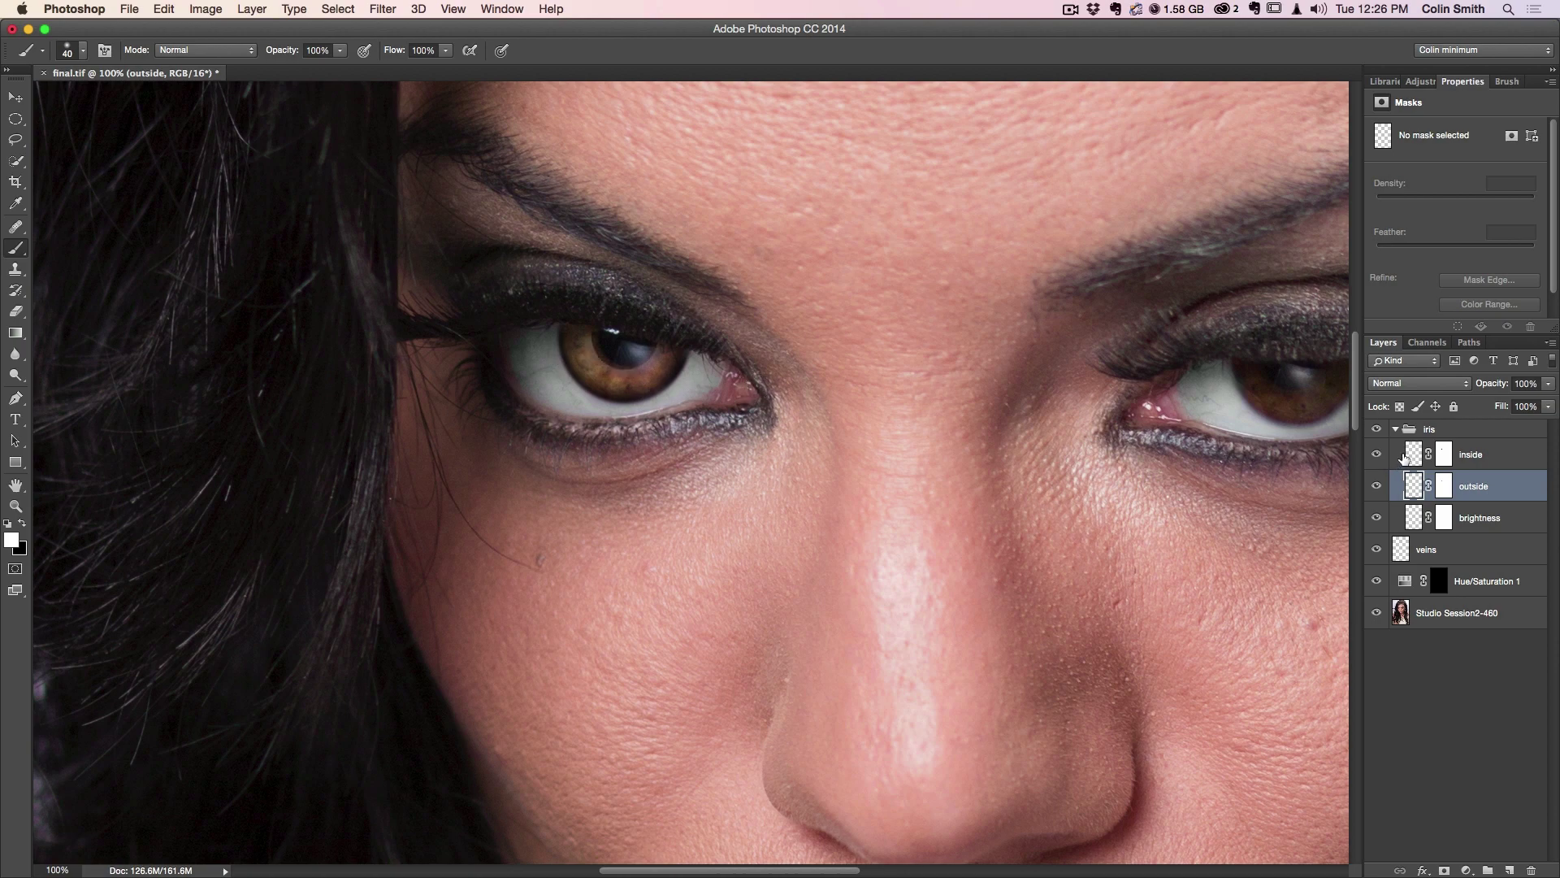
{"action": "left_click", "coordinate": [1413, 456]}
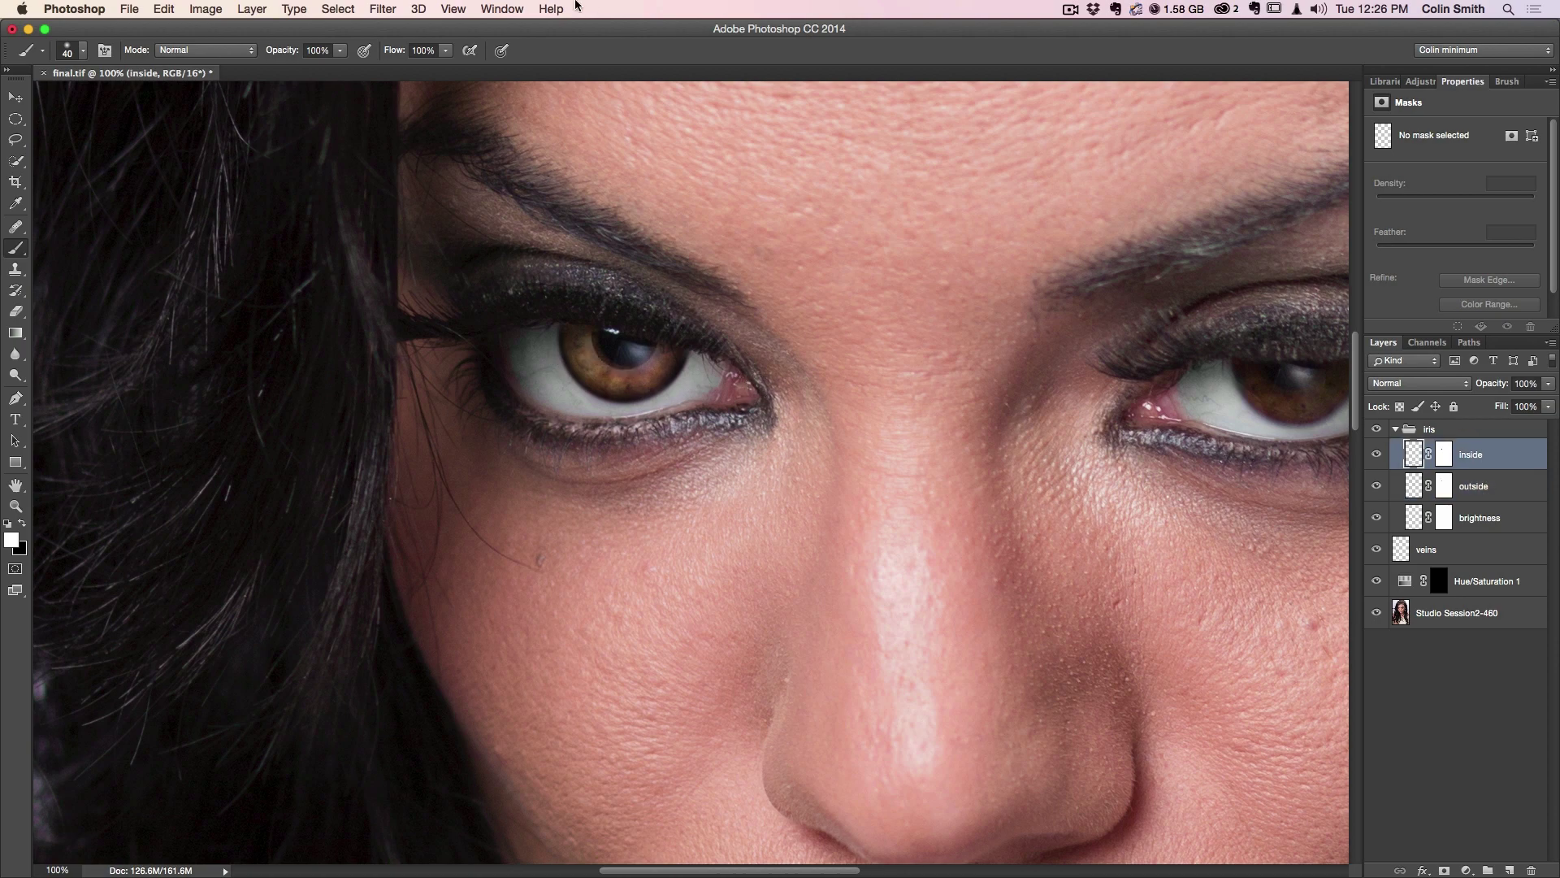
{"action": "left_click", "coordinate": [382, 9]}
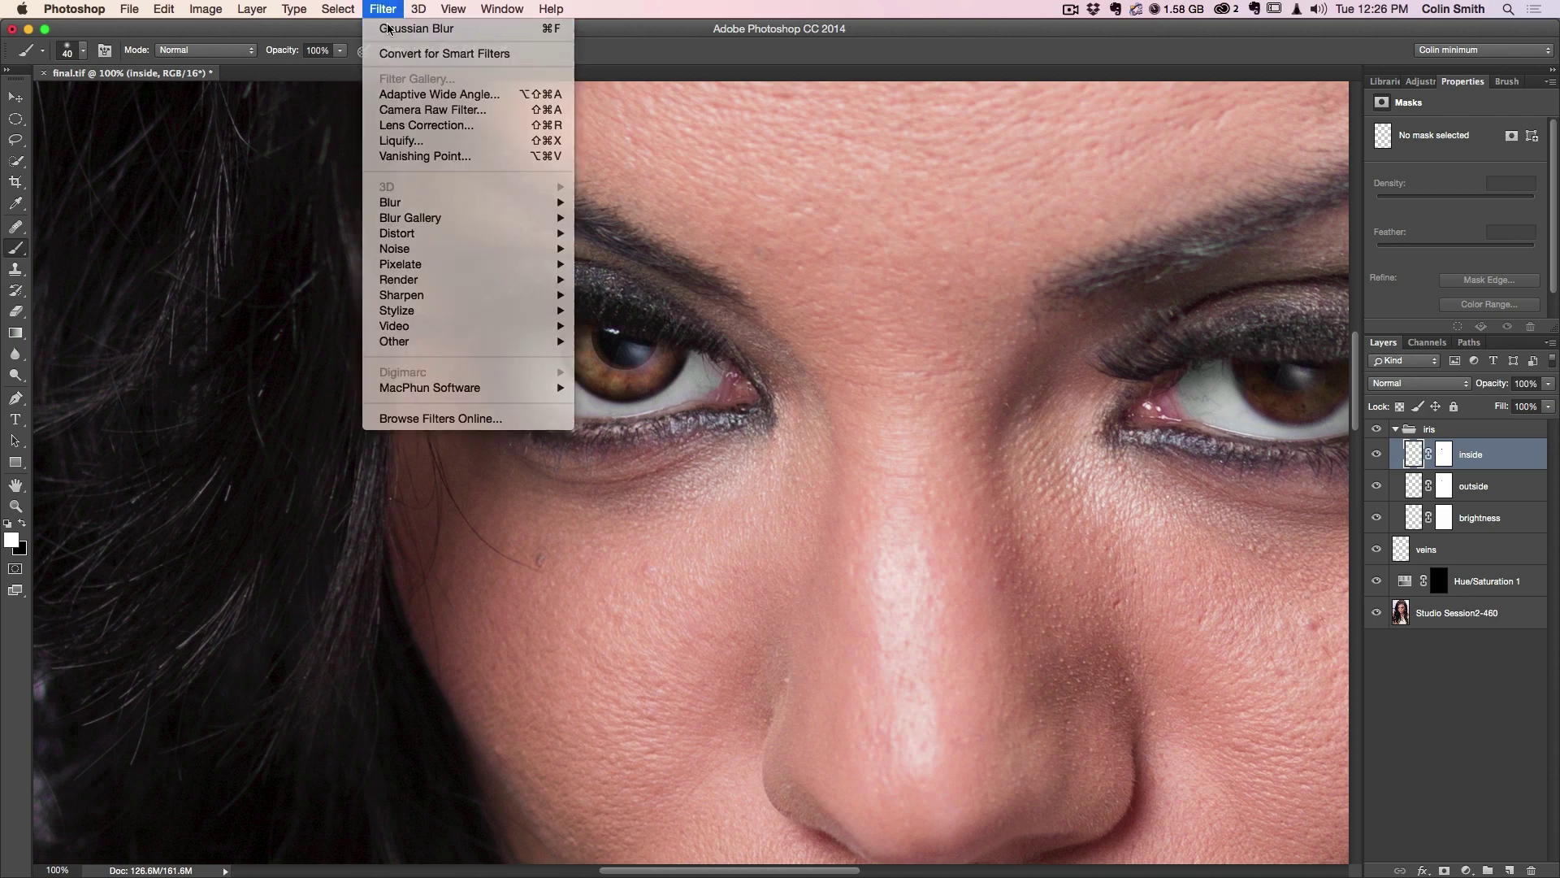
{"action": "left_click", "coordinate": [383, 9]}
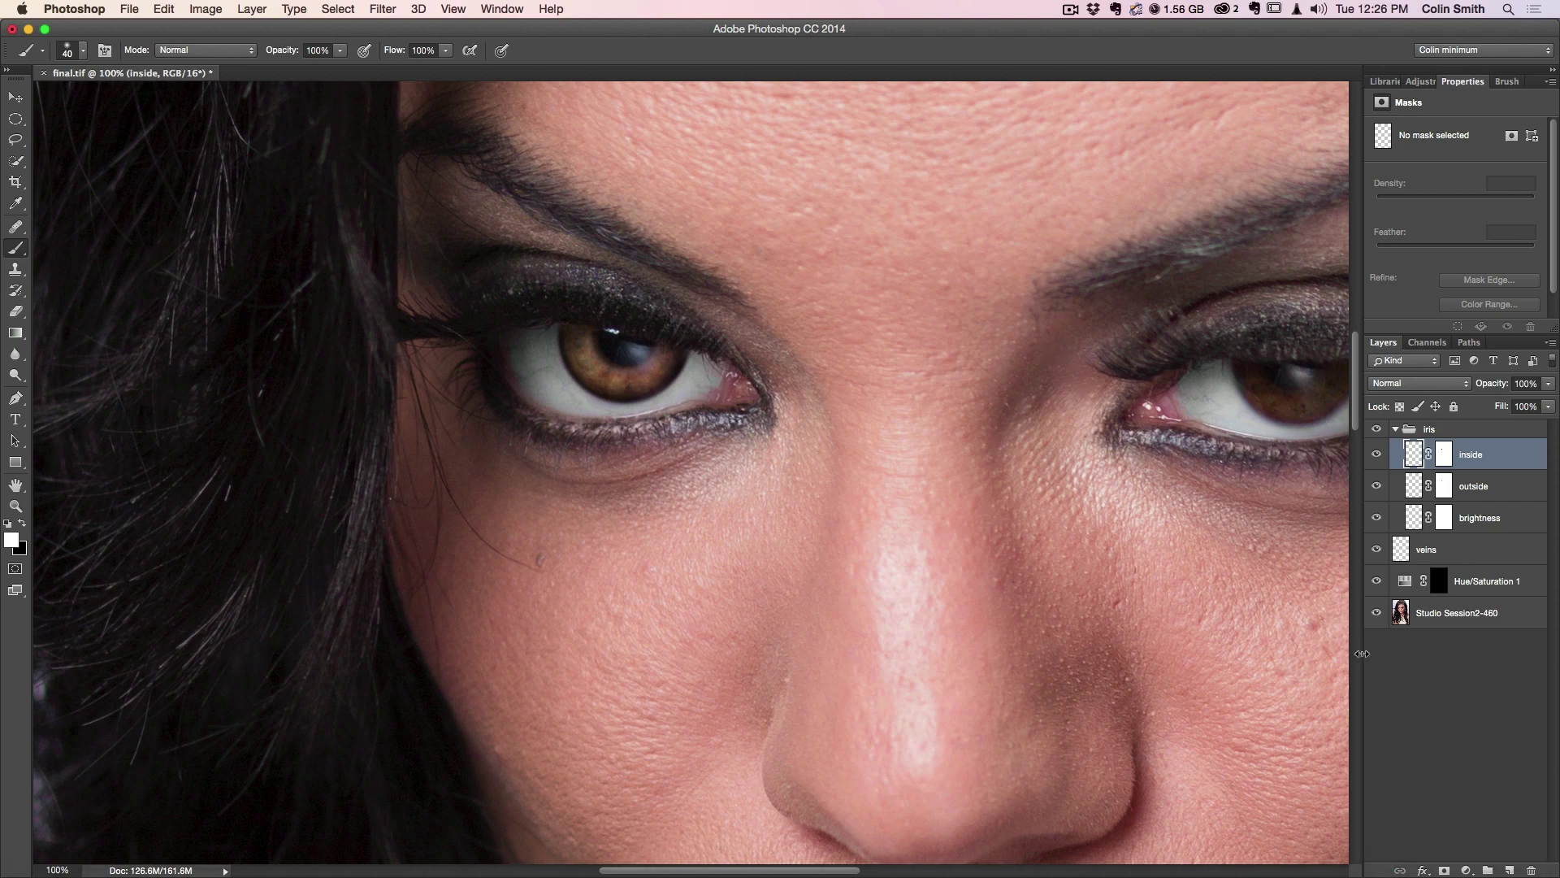
- Compare the retouched eye with the original photo layer, and lower the brightness layer's opacity to 0%
{"action": "left_click", "coordinate": [1376, 613], "text": "alt"}
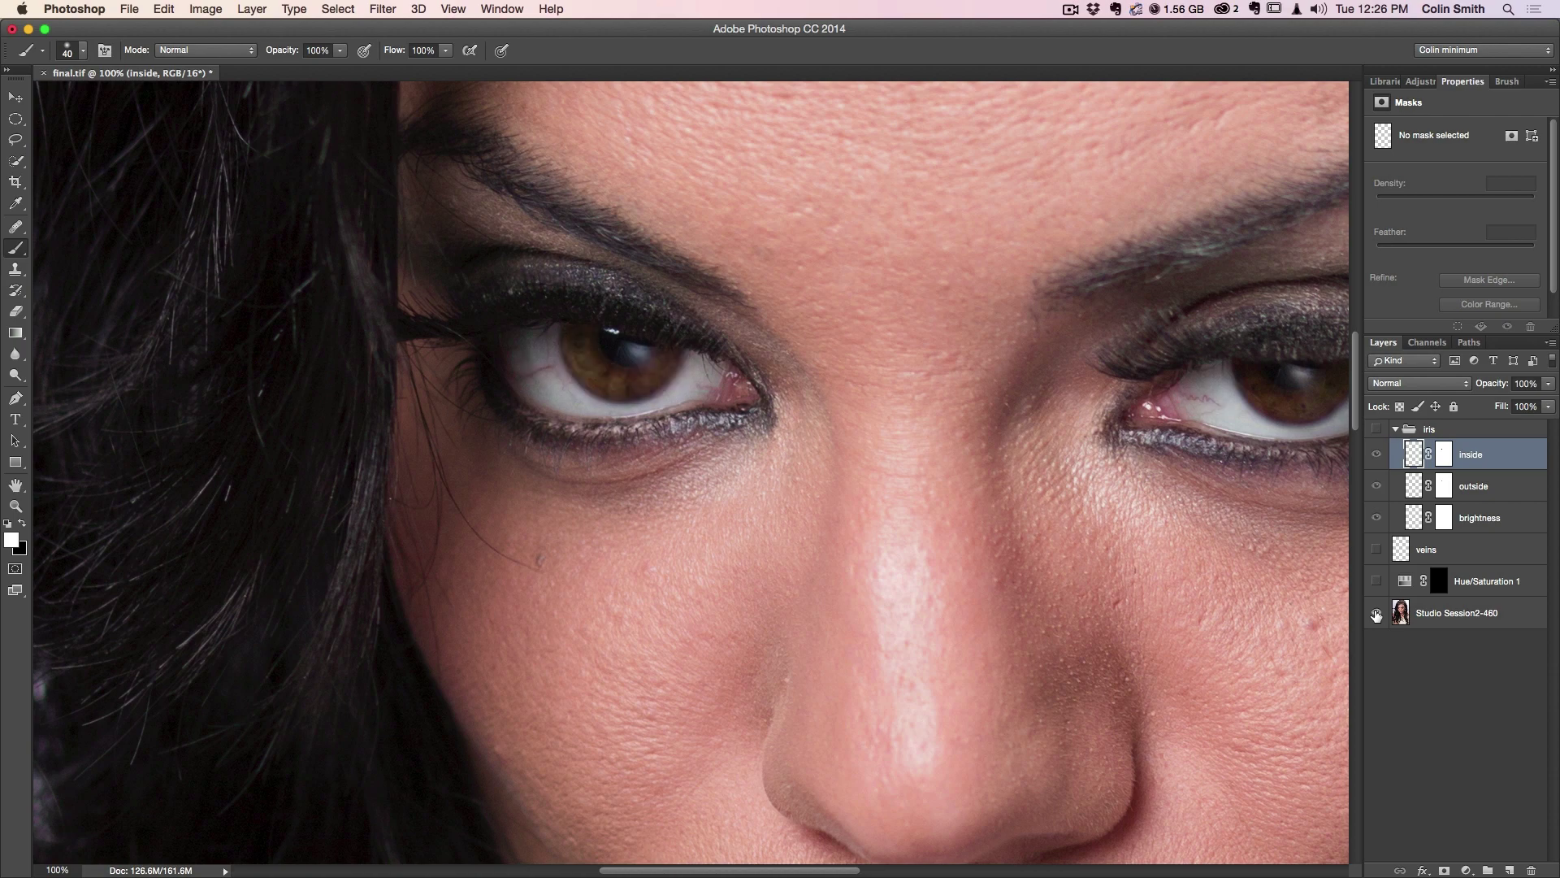
{"action": "left_click", "coordinate": [1375, 613], "text": "alt"}
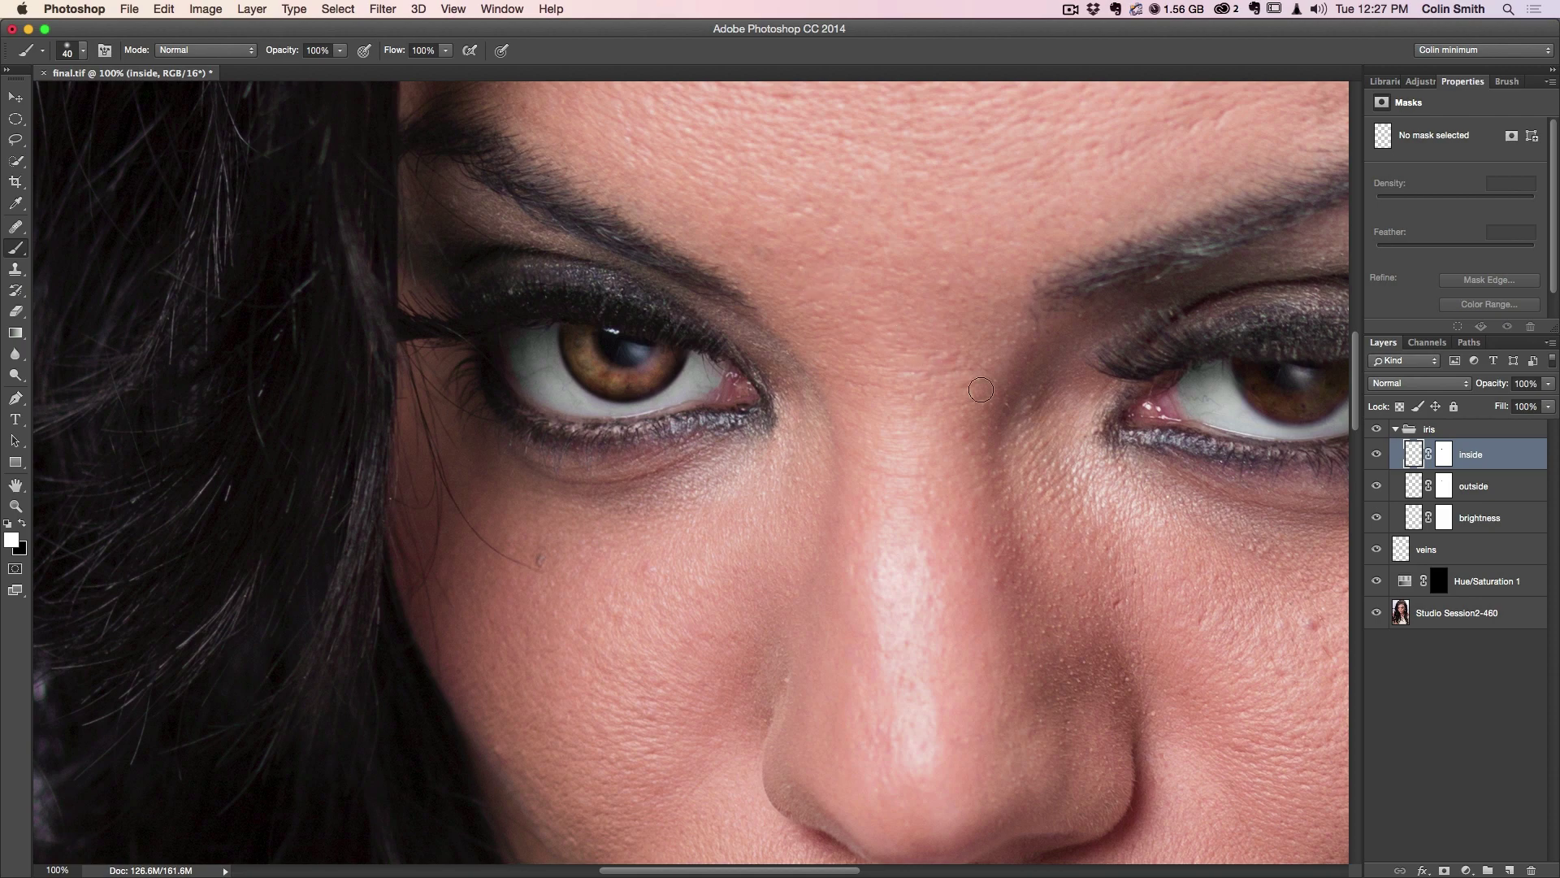
{"action": "left_click", "coordinate": [1480, 520]}
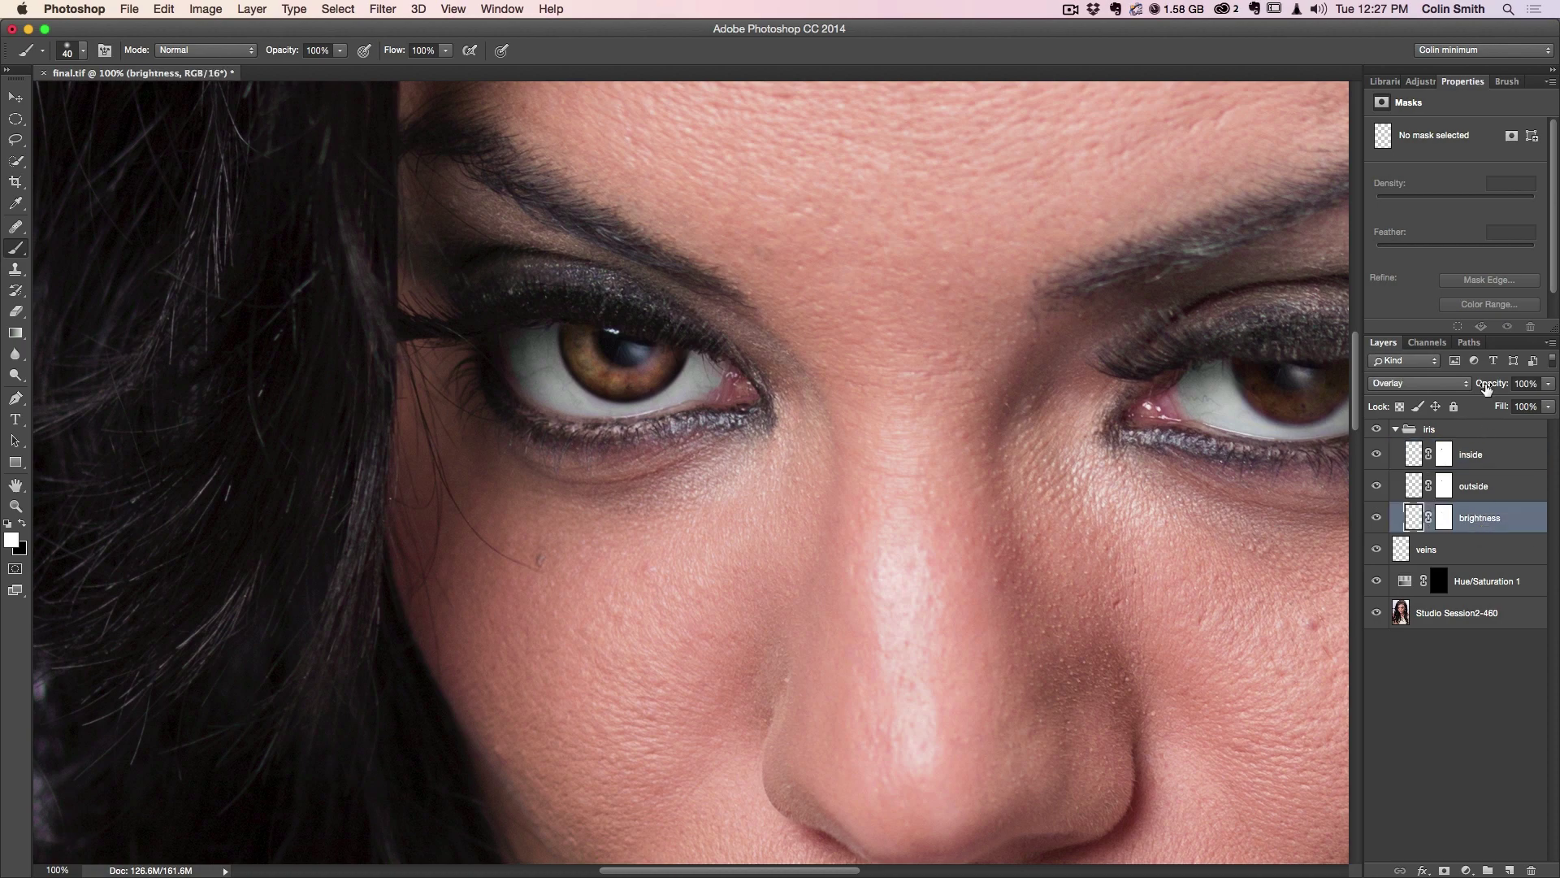
{"action": "left_click_drag", "start_coordinate": [1487, 383], "coordinate": [1057, 382]}
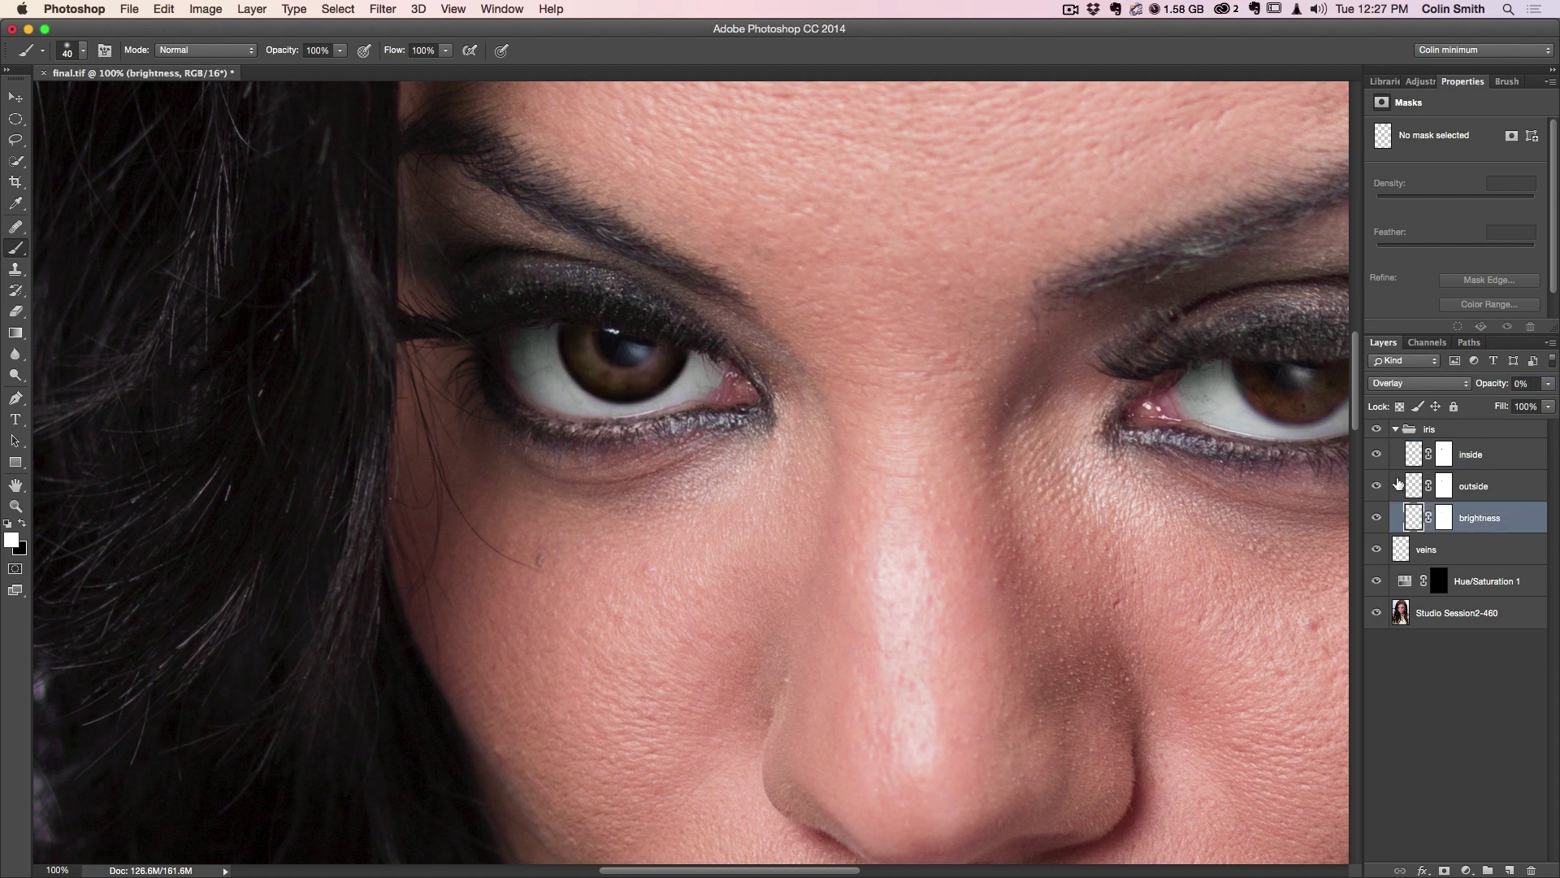
- Lower the opacity of both the outside layer and the inside layer to 0%
{"action": "left_click", "coordinate": [1414, 485]}
{"action": "left_click_drag", "start_coordinate": [1487, 384], "coordinate": [1117, 394]}
{"action": "left_click", "coordinate": [1417, 451]}
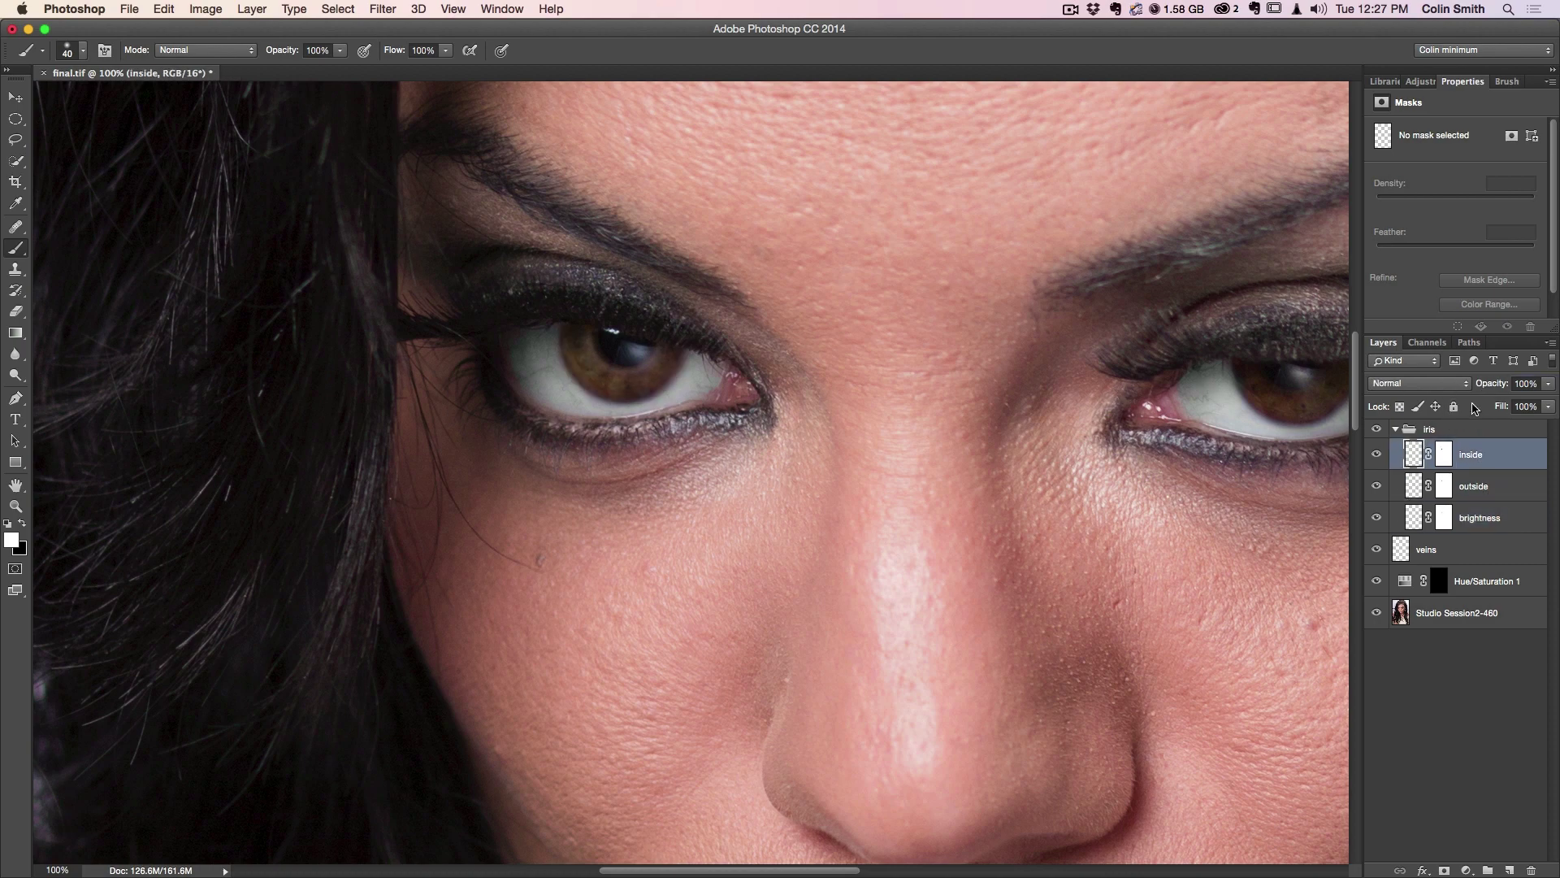
{"action": "left_click_drag", "start_coordinate": [1487, 388], "coordinate": [1048, 390]}
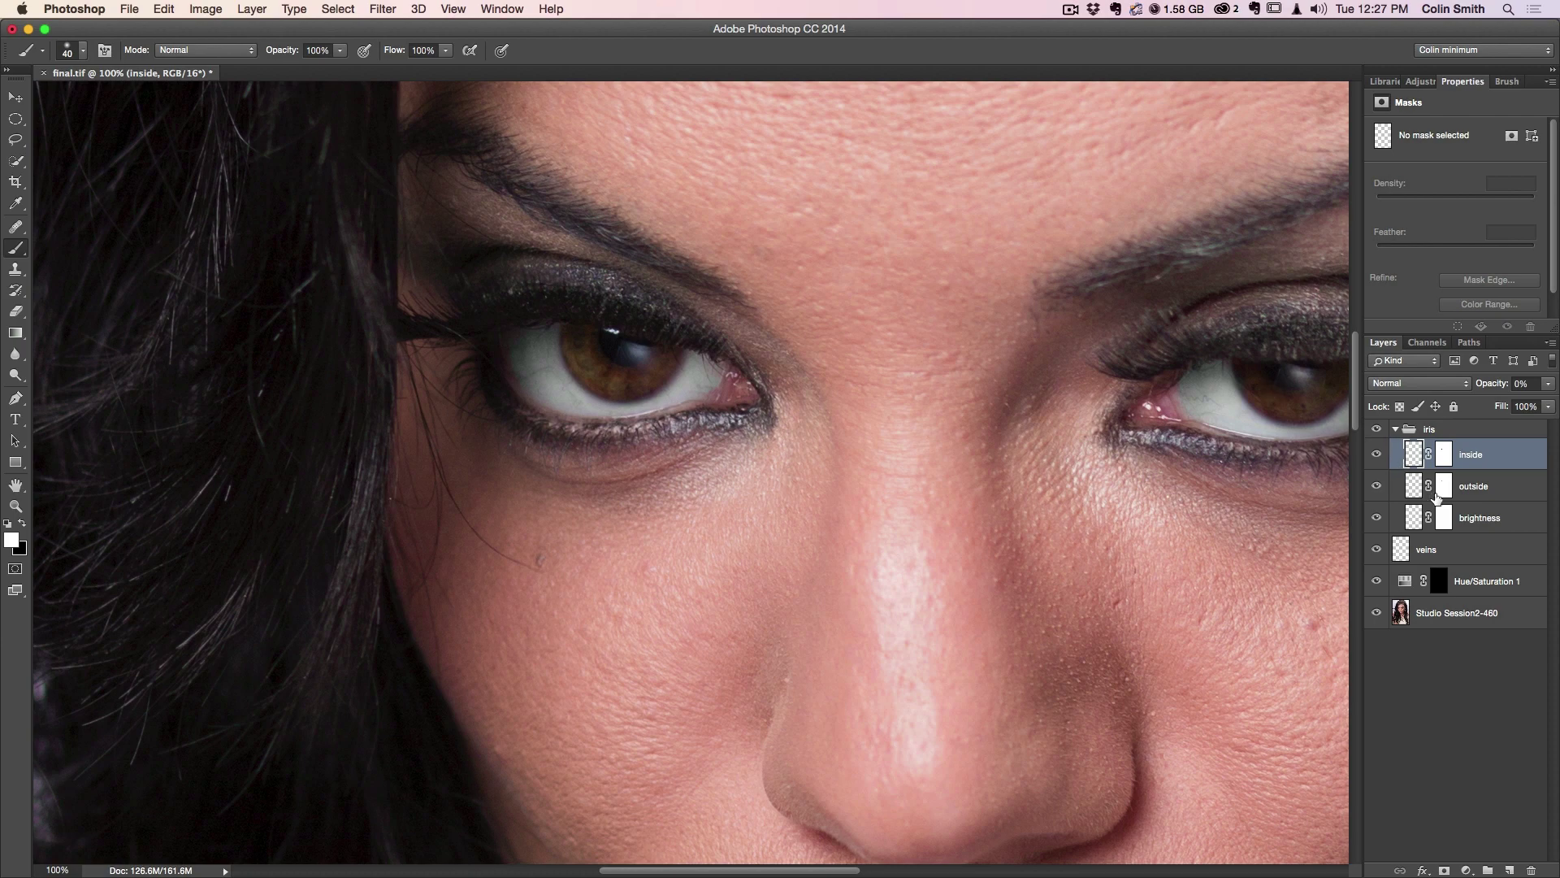
- Set the brightness layer's opacity to 23% and toggle its visibility to compare the effect on the iris
{"action": "left_click", "coordinate": [1410, 515]}
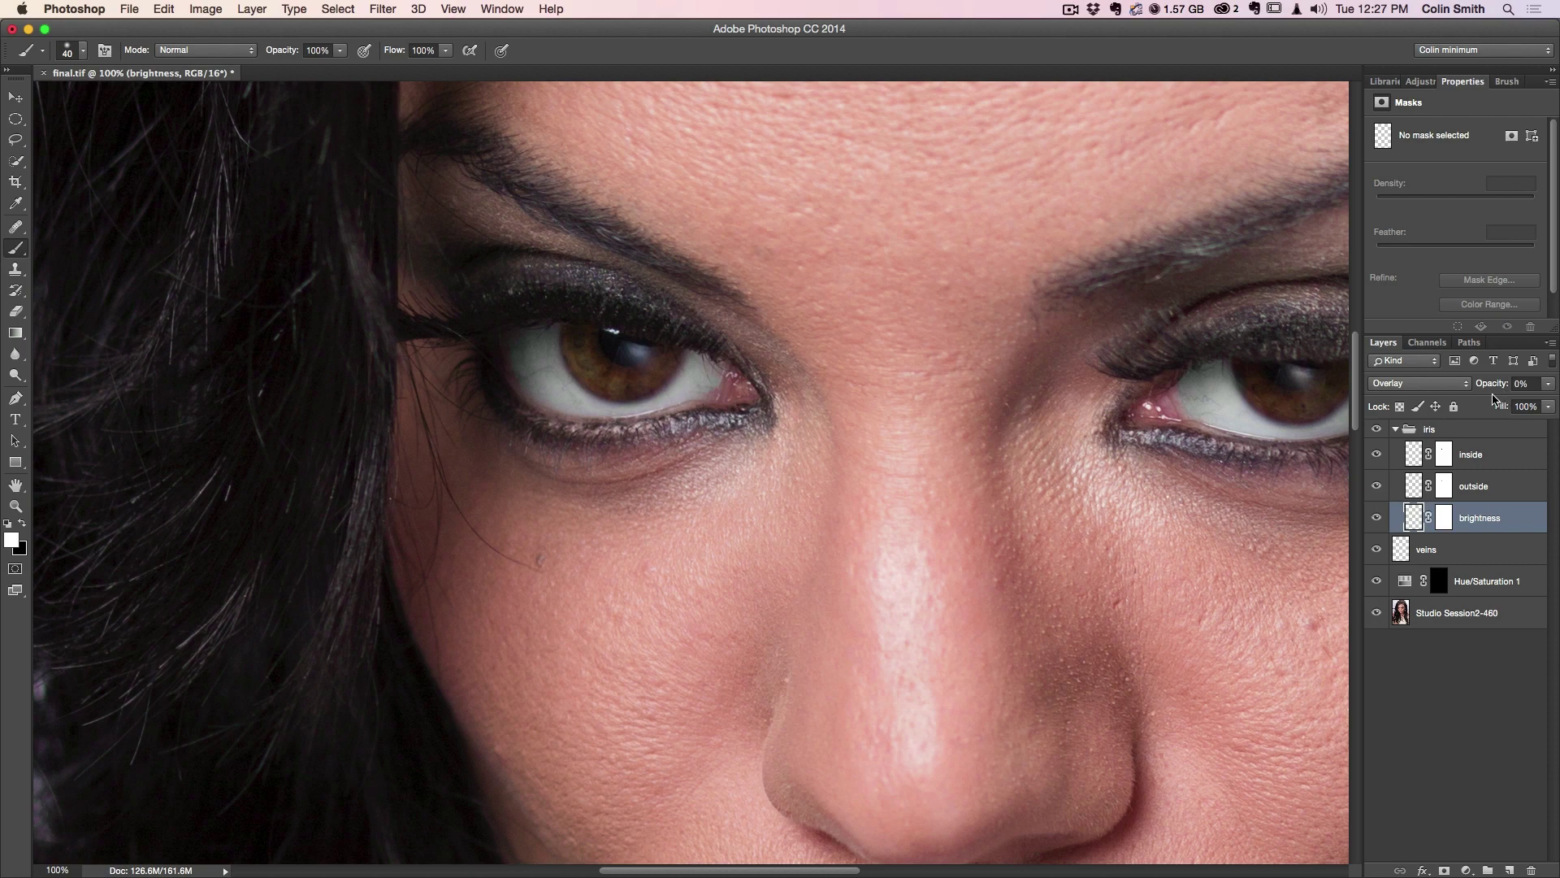
{"action": "left_click_drag", "start_coordinate": [1487, 386], "coordinate": [1511, 388]}
{"action": "key", "text": "Return"}
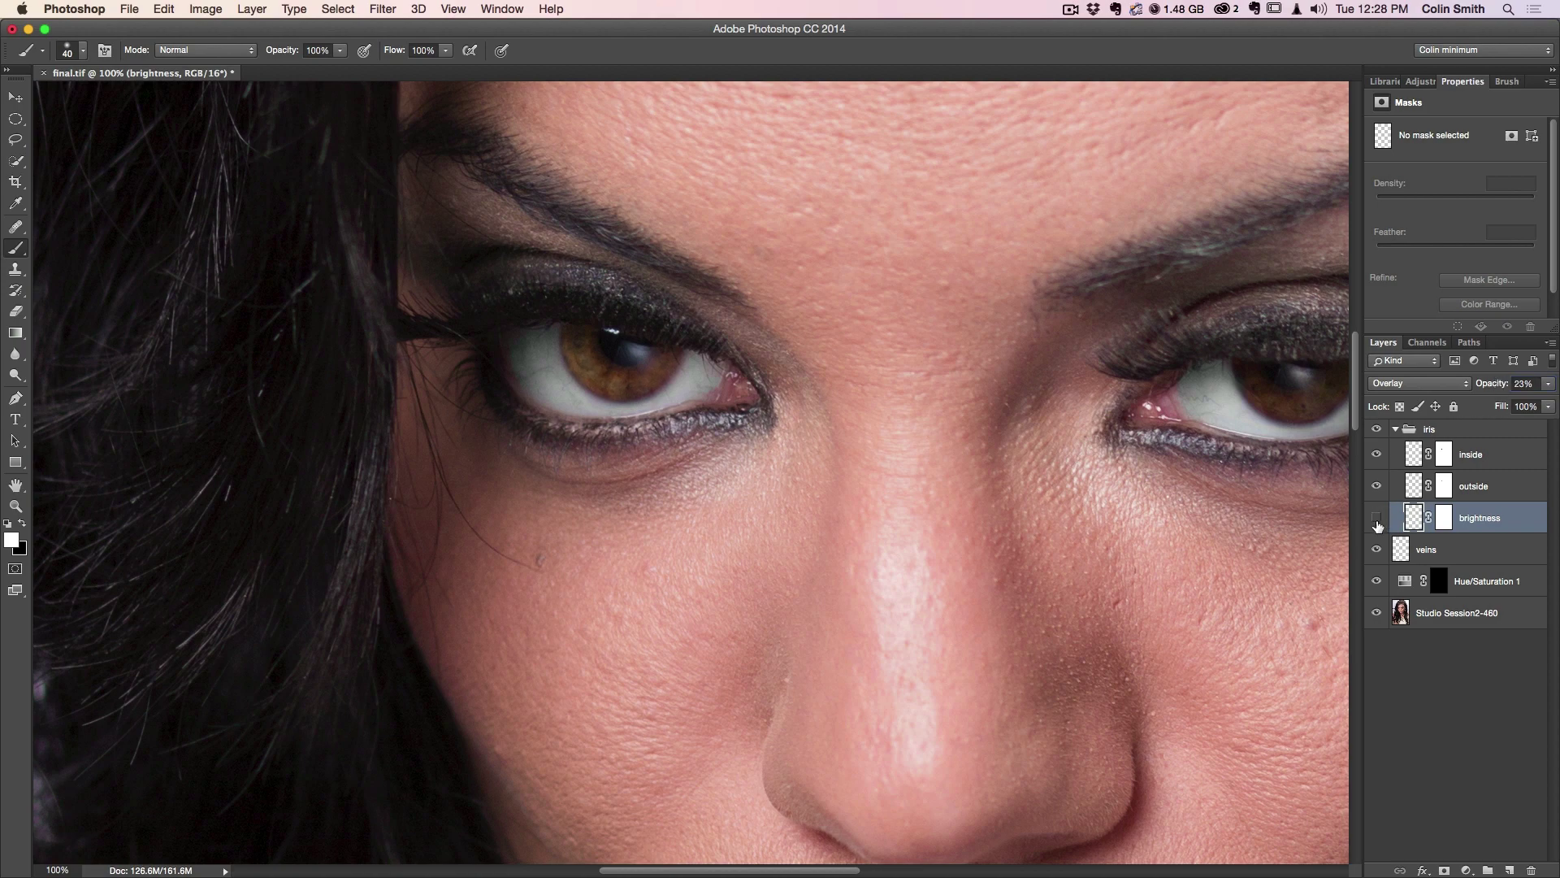
{"action": "left_click", "coordinate": [1377, 523]}
{"action": "left_click", "coordinate": [1377, 524]}
- Set the outside layer's opacity to 28% and the inside layer's to 55%, and compare the iris with and without the inside layer
{"action": "left_click", "coordinate": [1414, 491]}
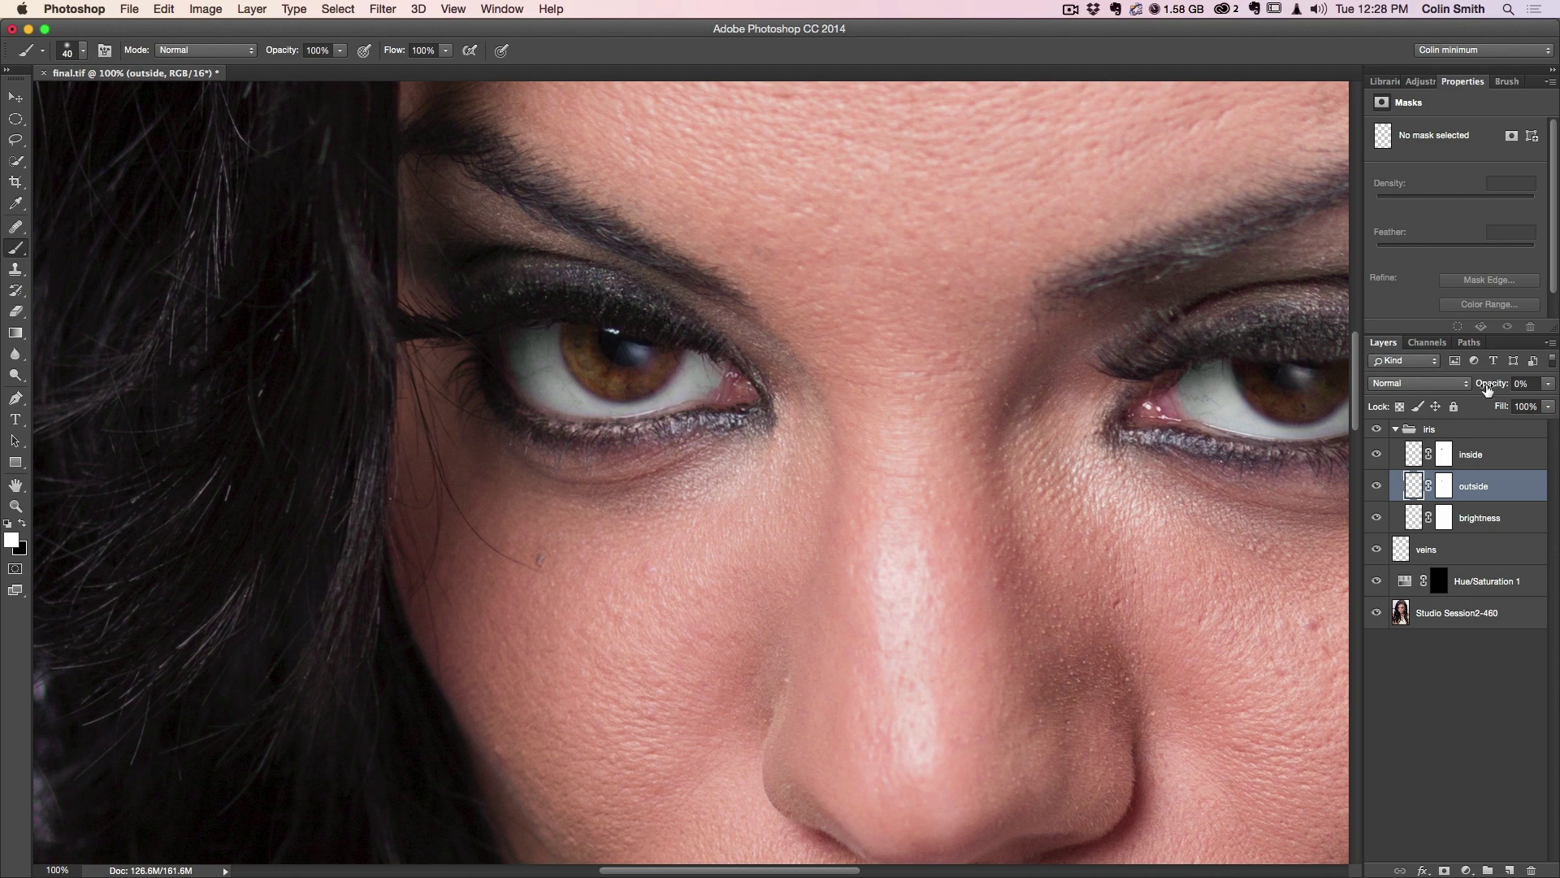
{"action": "left_click_drag", "start_coordinate": [1492, 390], "coordinate": [1500, 385]}
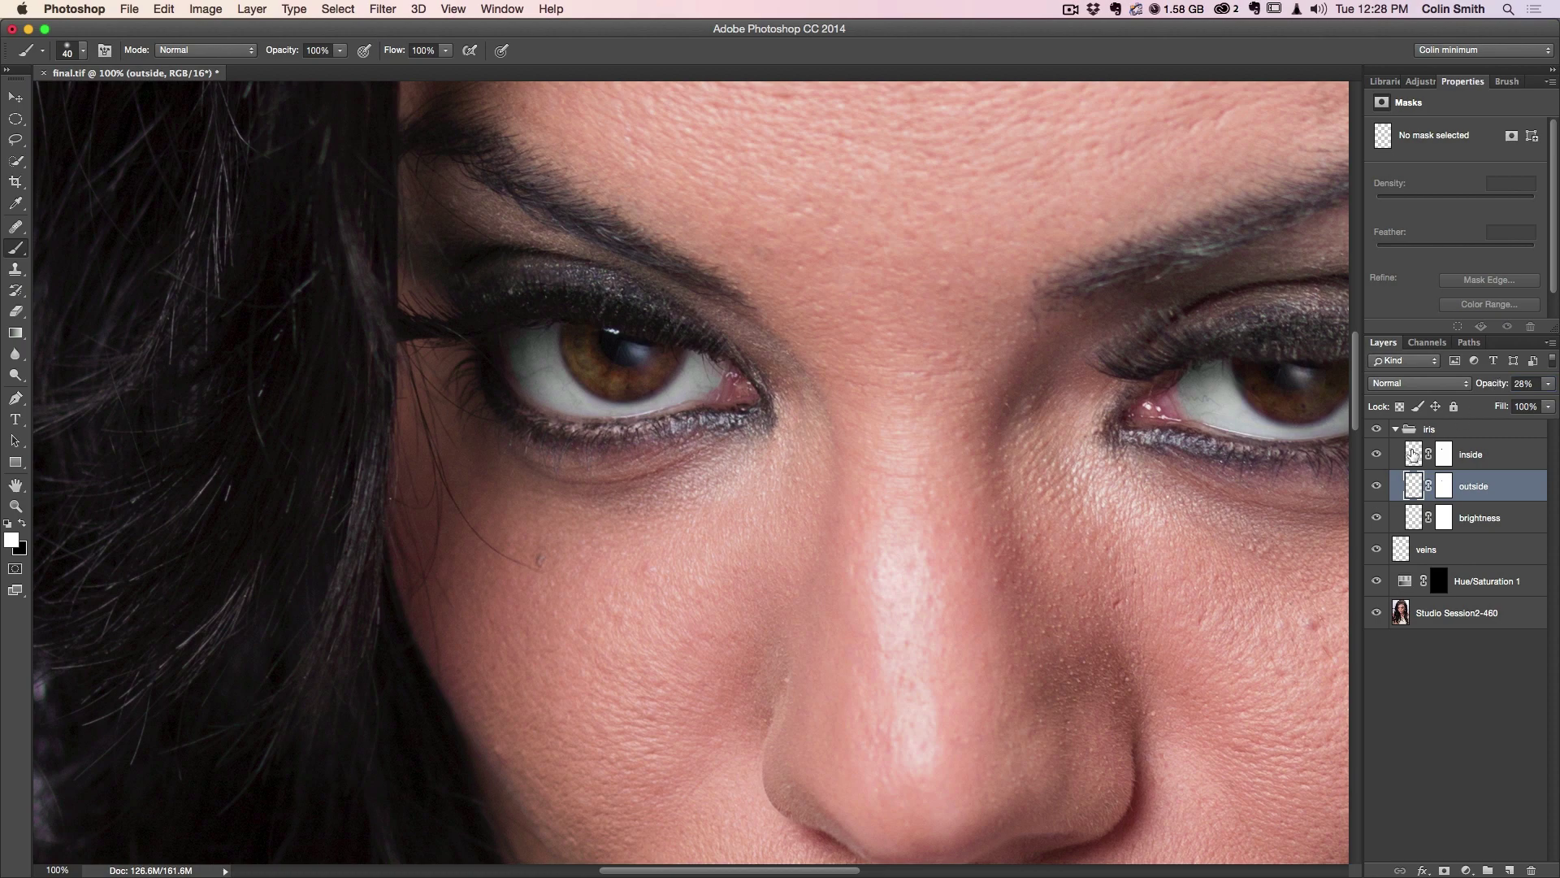
{"action": "key", "text": "alt+bracketright"}
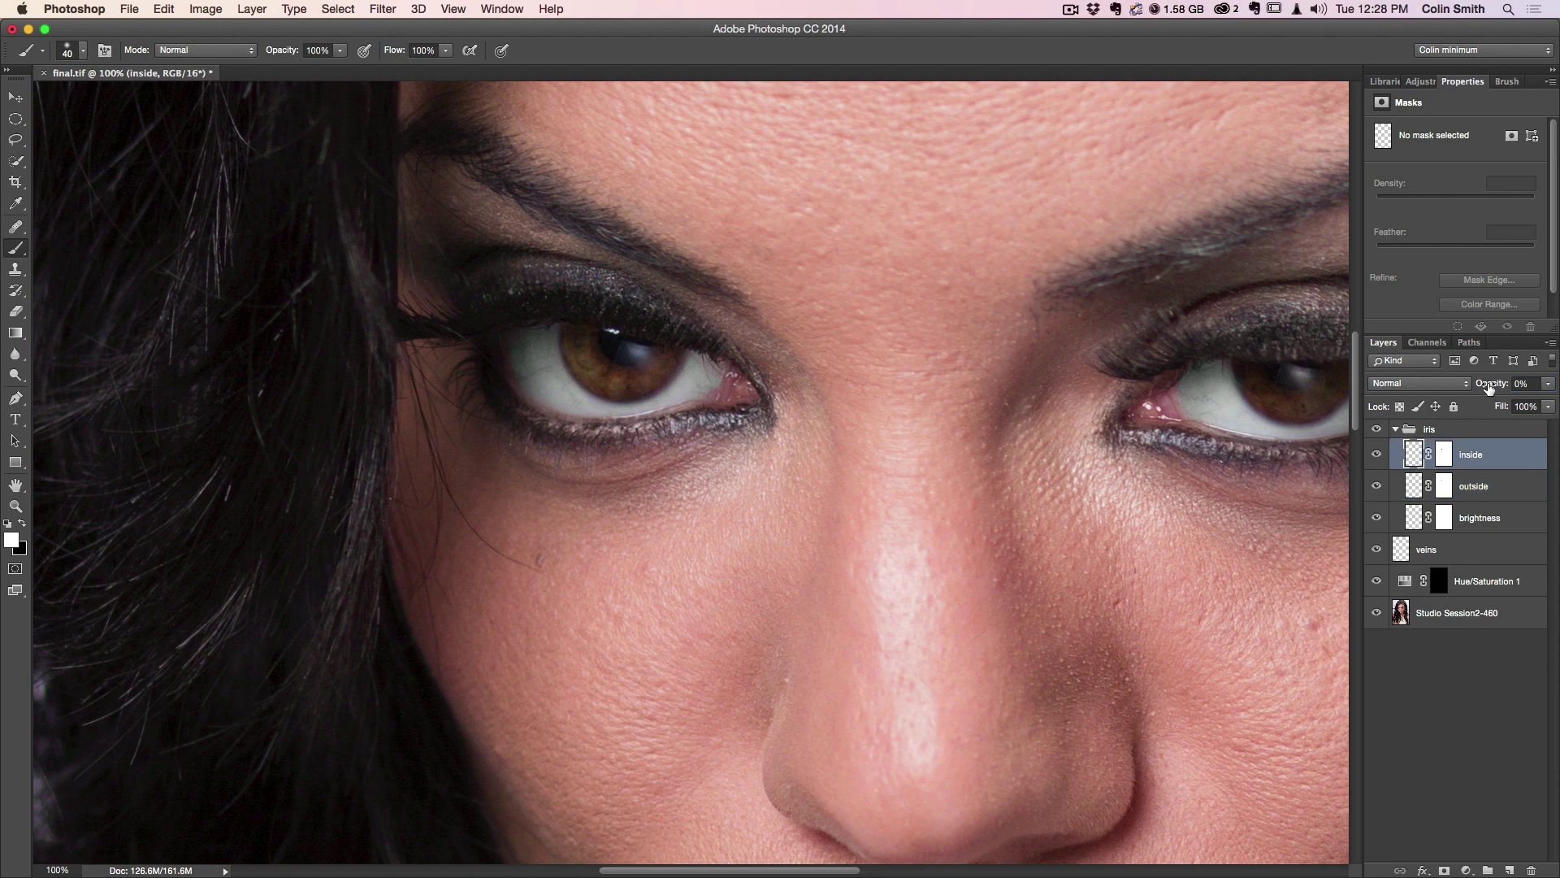
{"action": "left_click_drag", "start_coordinate": [1491, 390], "coordinate": [1534, 383]}
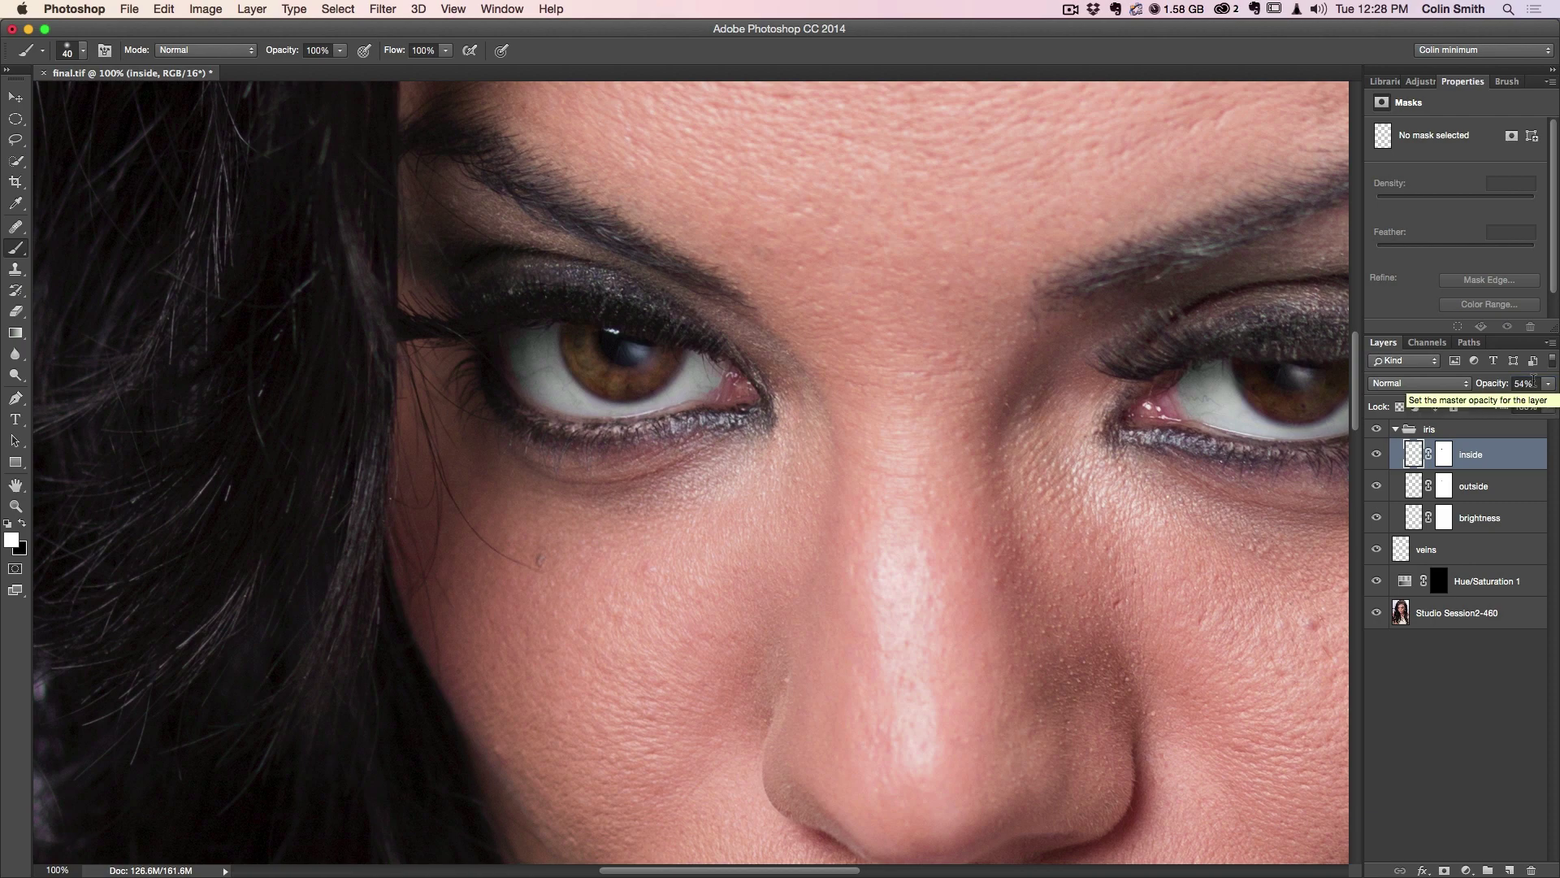
{"action": "left_click_drag", "start_coordinate": [1499, 386], "coordinate": [1493, 394]}
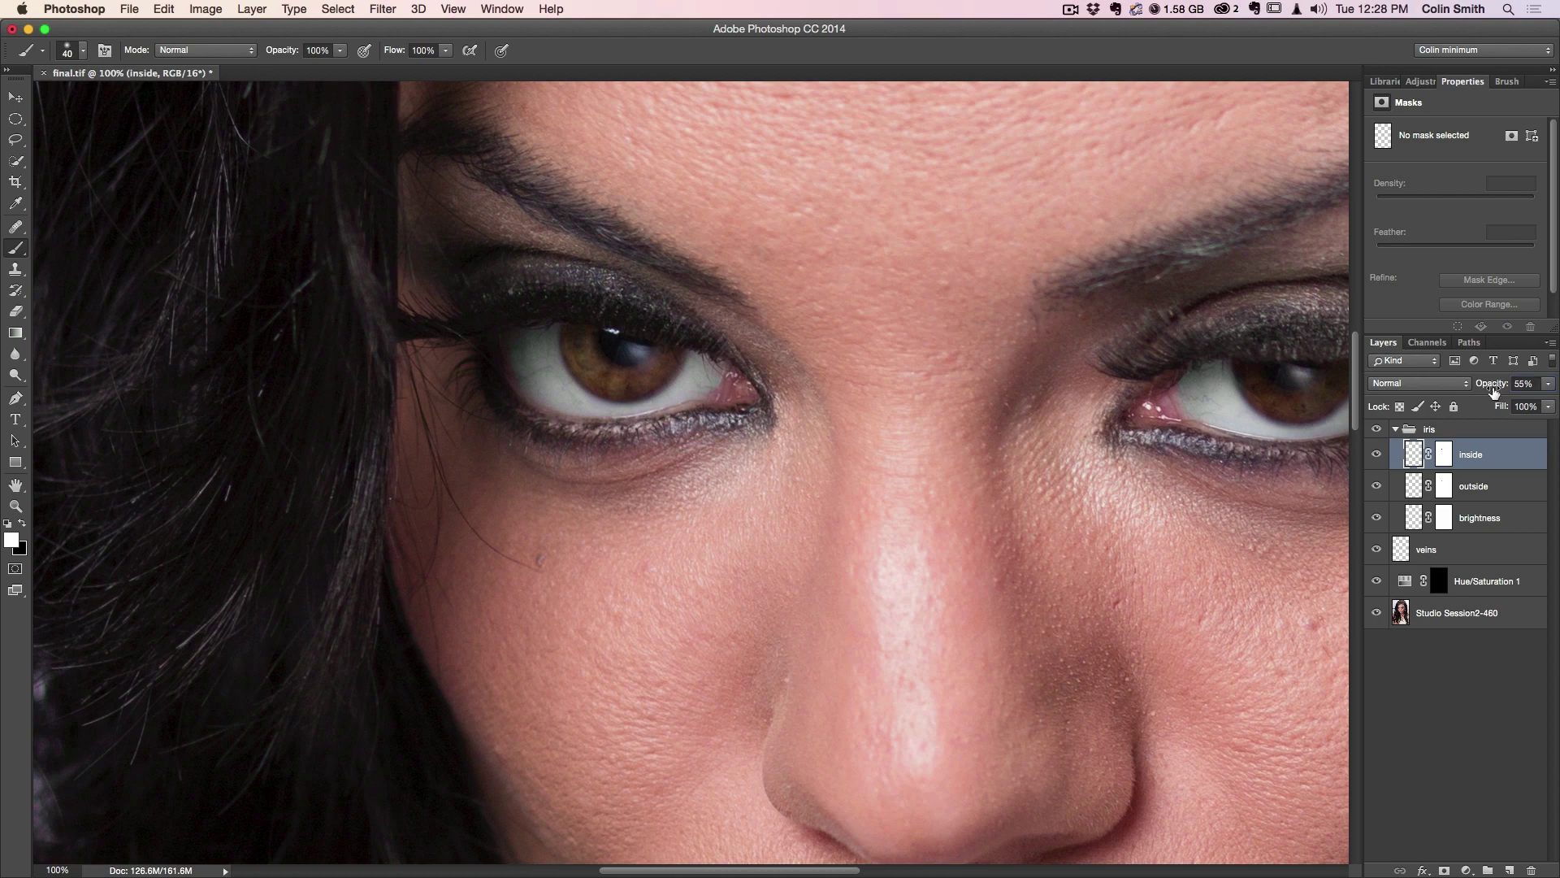
{"action": "left_click", "coordinate": [1376, 455]}
{"action": "left_click", "coordinate": [1376, 455]}
- Collapse the iris group and toggle its visibility to compare the enhanced iris with the untreated one, close up and on the wider face
{"action": "left_click", "coordinate": [1395, 429]}
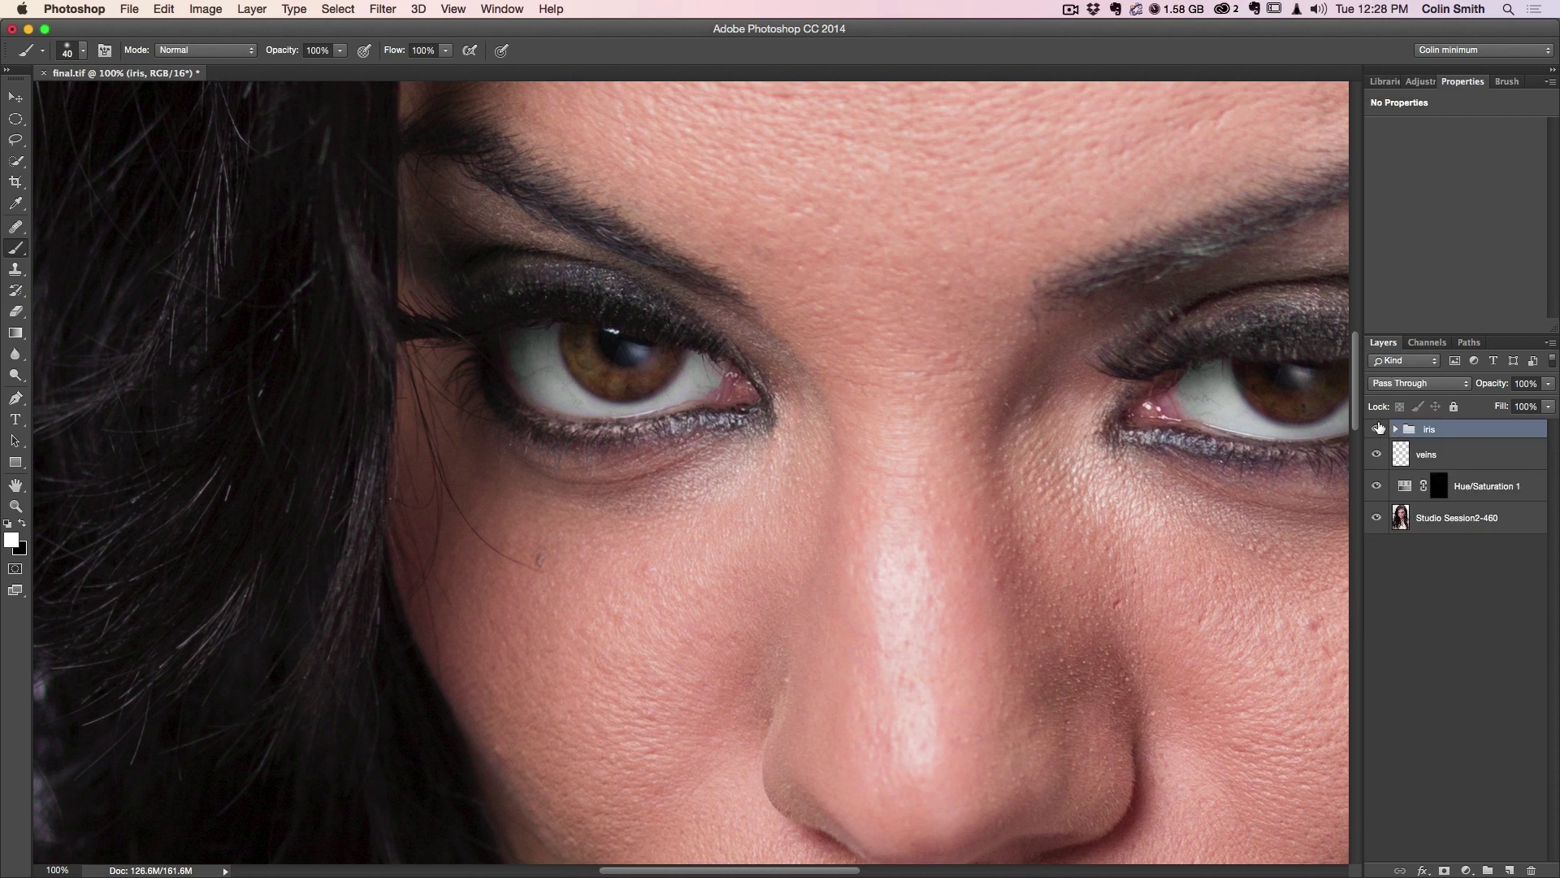
{"action": "left_click", "coordinate": [1377, 429]}
{"action": "left_click", "coordinate": [1377, 429]}
{"action": "left_click", "coordinate": [1377, 429]}
{"action": "left_click", "coordinate": [1378, 429]}
{"action": "scroll", "coordinate": [1105, 392], "scroll_direction": "down", "scroll_amount": 1}
{"action": "scroll", "coordinate": [1105, 393], "scroll_direction": "down", "scroll_amount": 3}
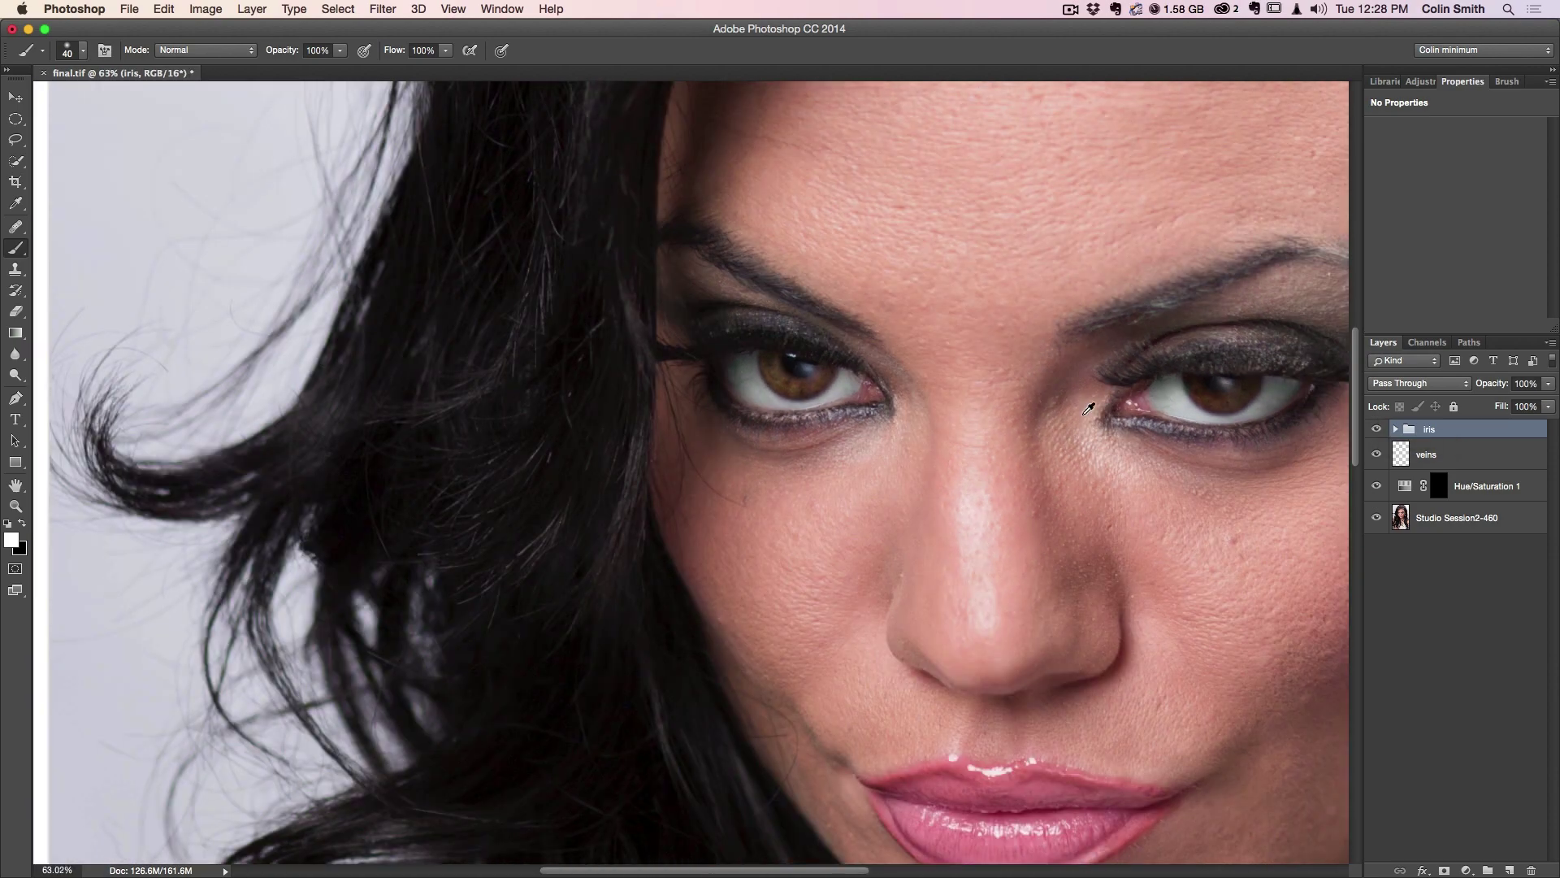
{"action": "left_click", "coordinate": [1377, 429]}
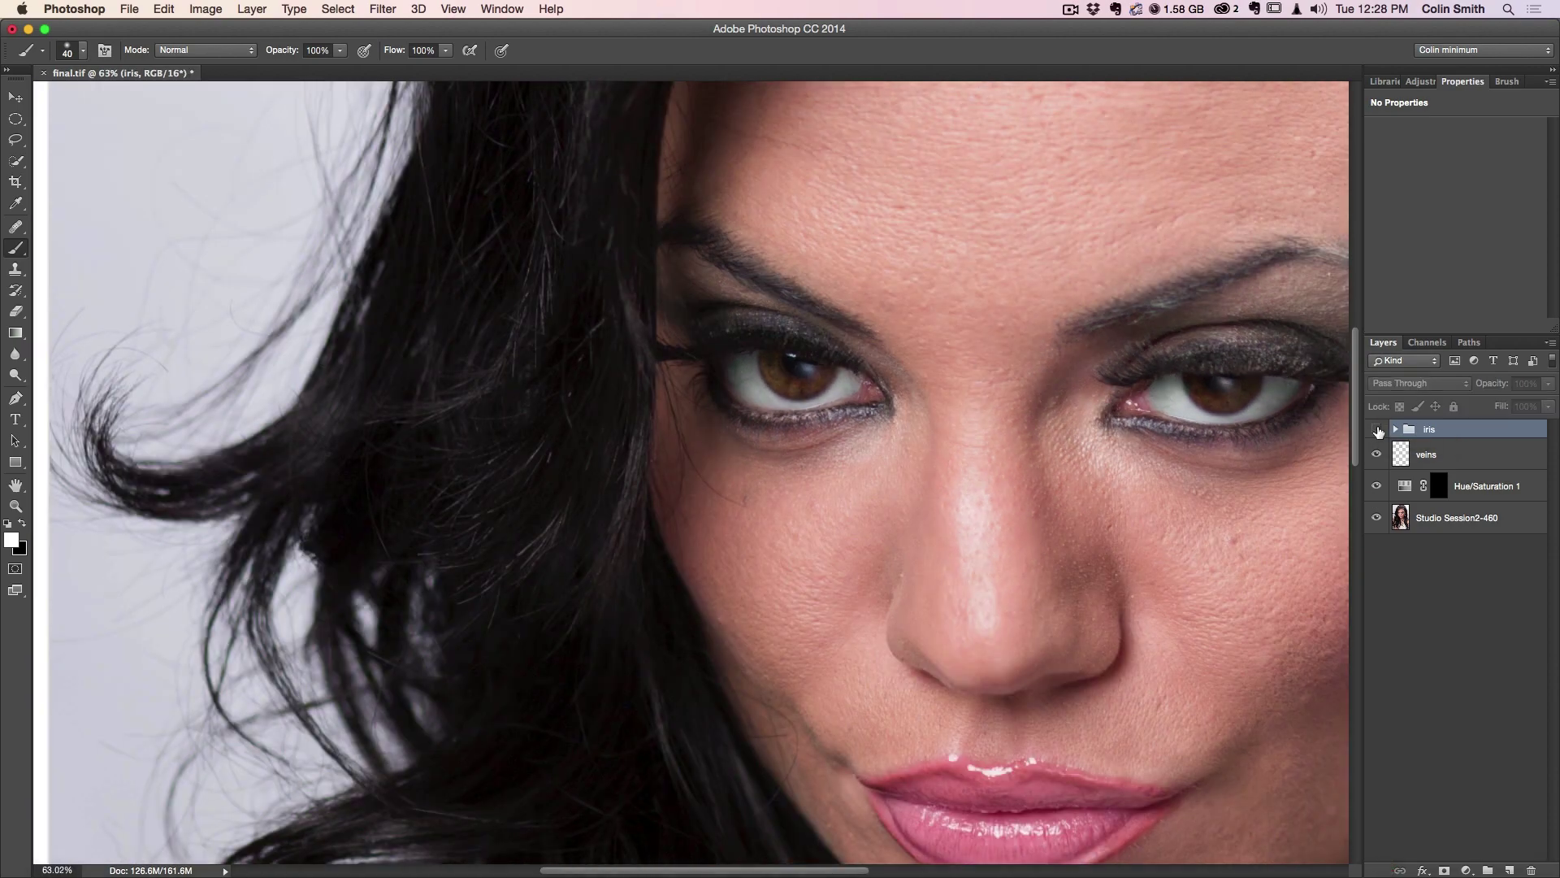
{"action": "left_click", "coordinate": [1377, 429]}
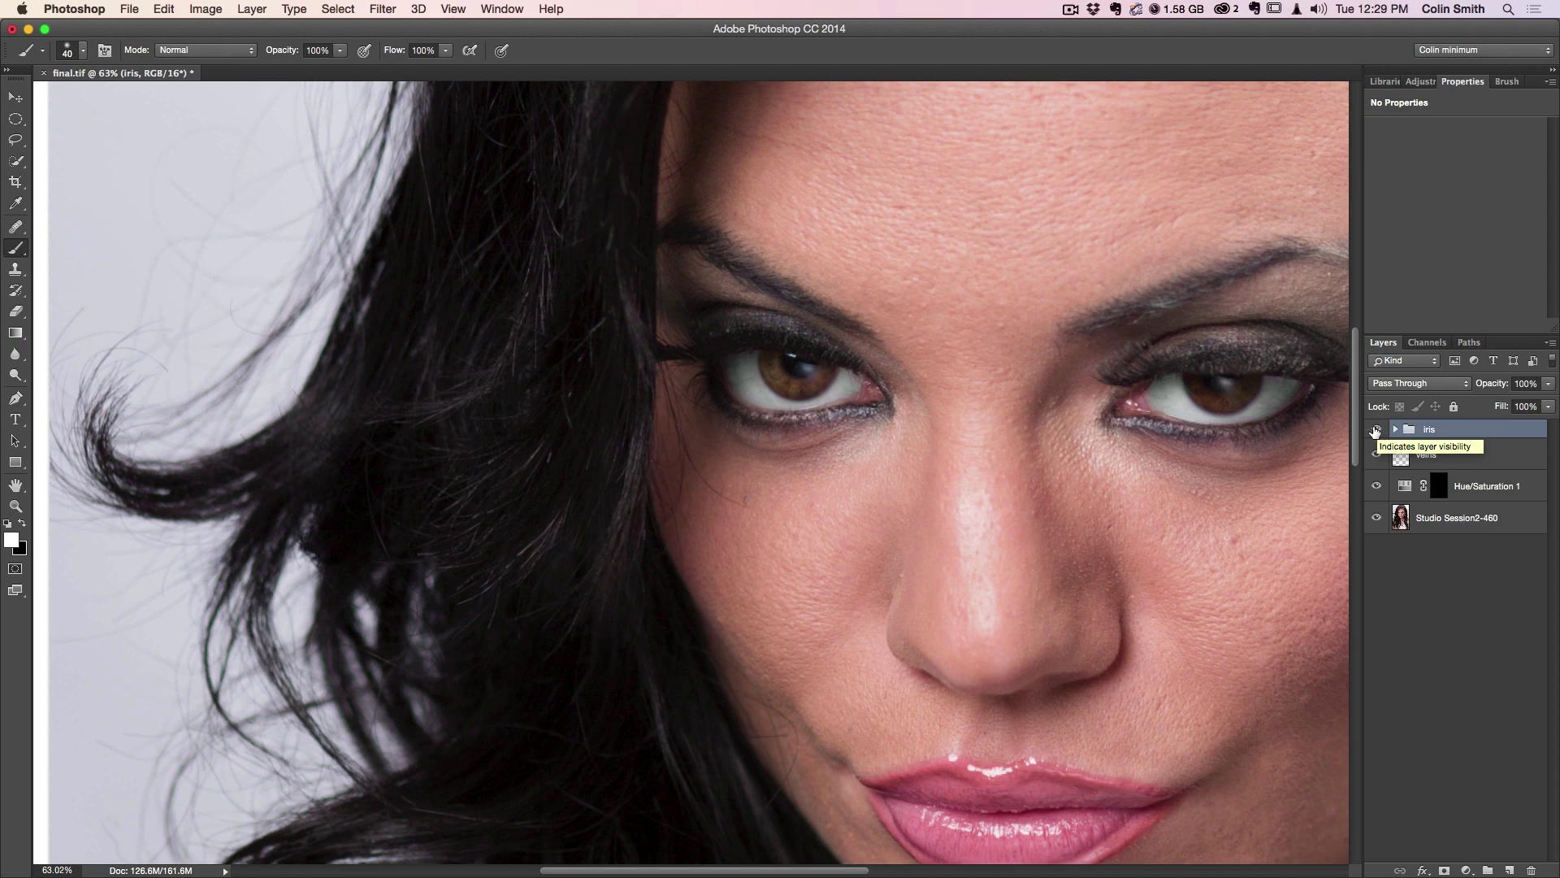
- Add a new layer above the iris group and set the brush hardness to 77%
{"action": "scroll", "coordinate": [959, 396], "scroll_direction": "up", "scroll_amount": 5}
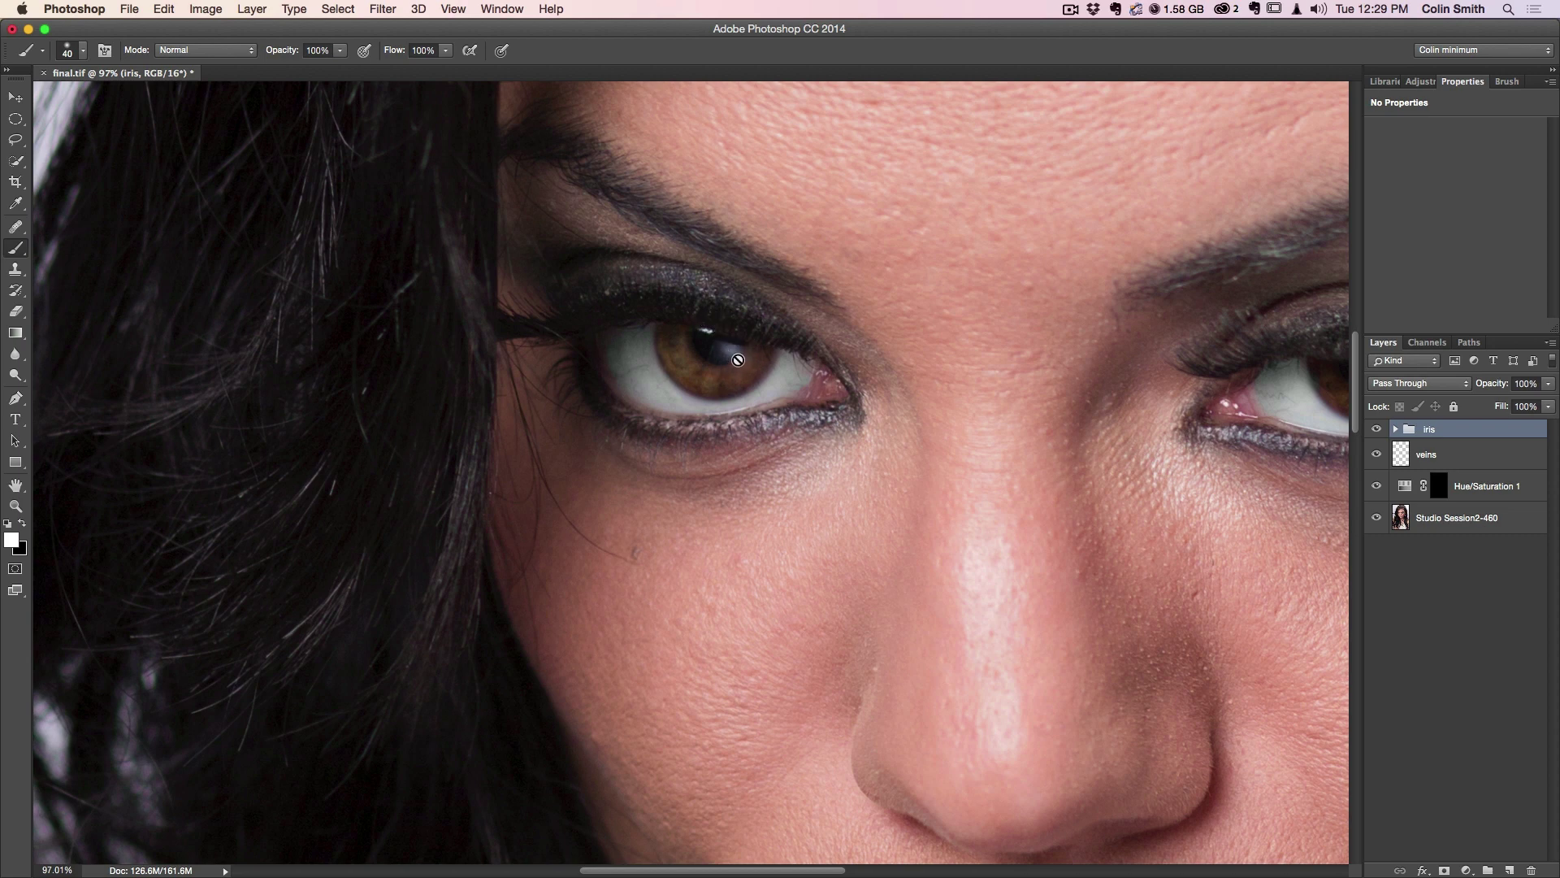
{"action": "left_click", "coordinate": [1507, 868]}
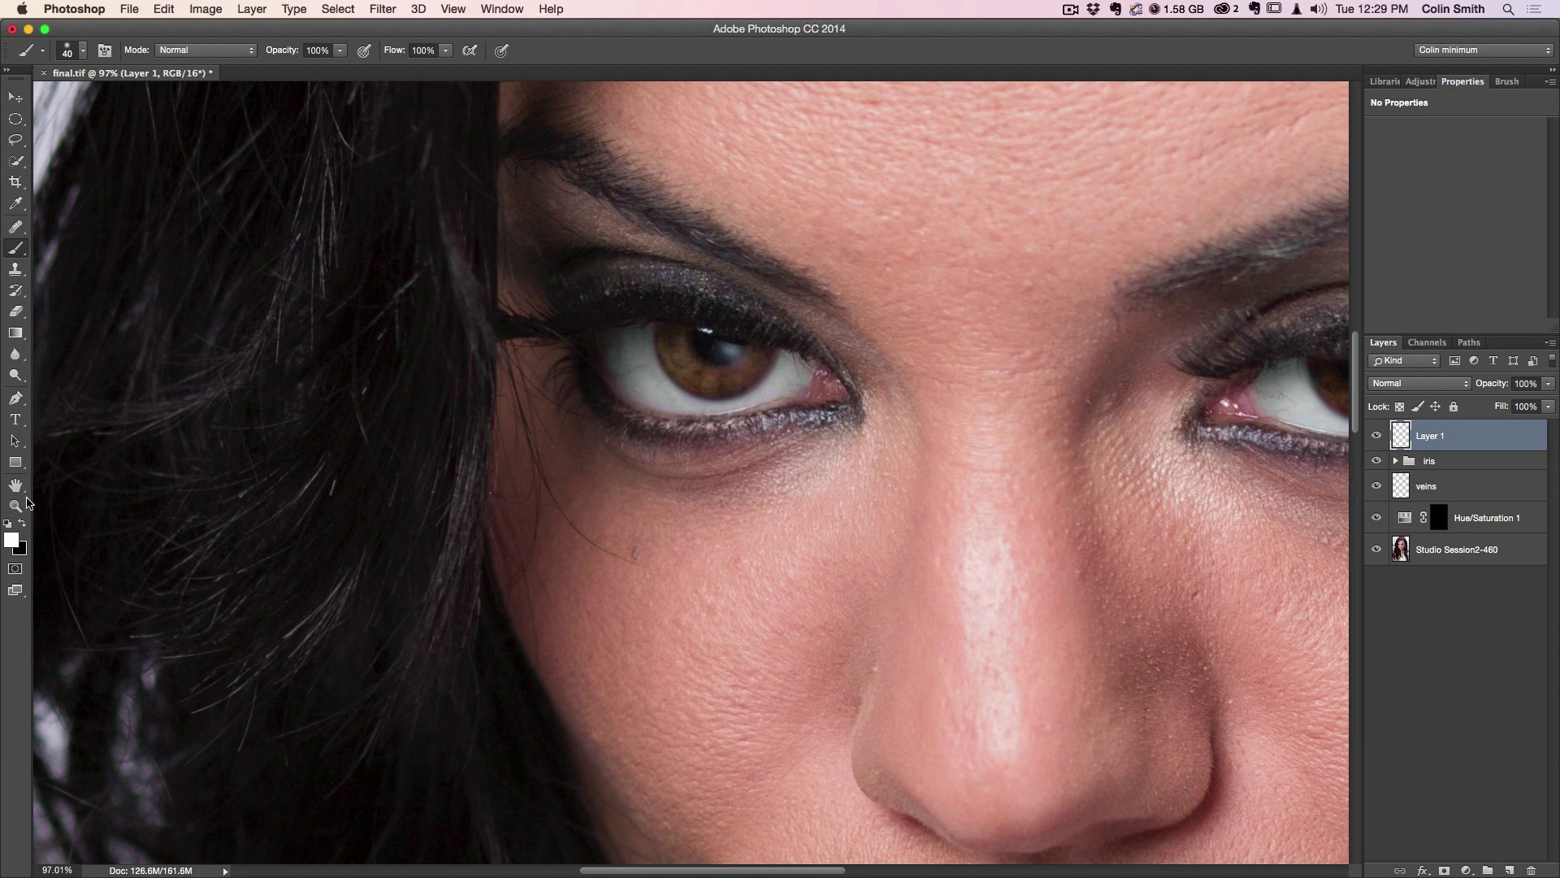
{"action": "left_click", "coordinate": [83, 51]}
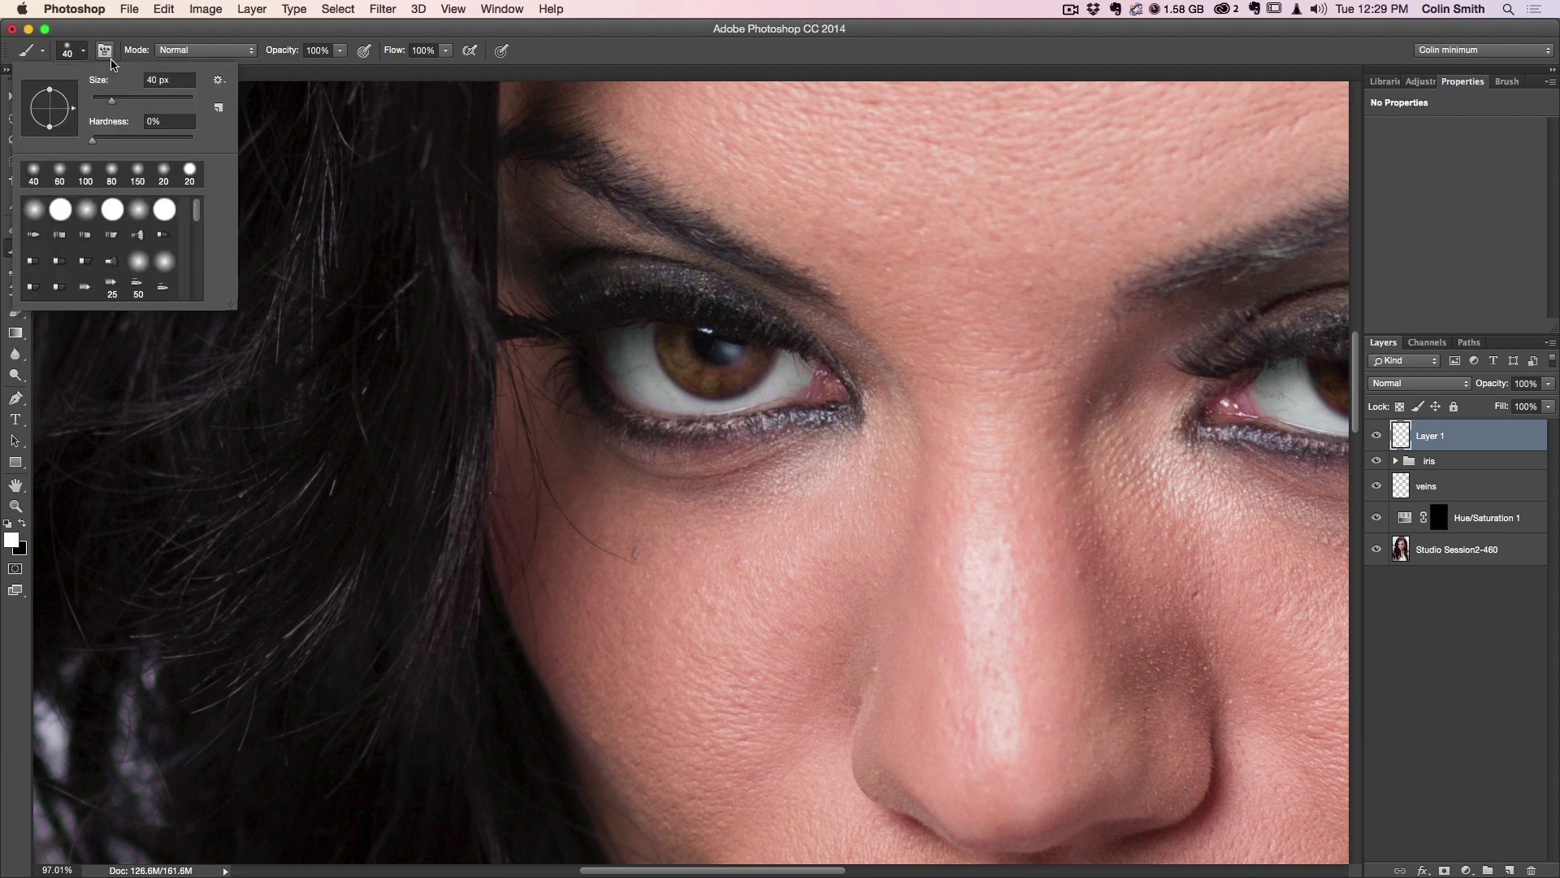
{"action": "mouse_move", "coordinate": [93, 138]}
{"action": "left_mouse_down"}
{"action": "mouse_move", "coordinate": [193, 141]}
{"action": "mouse_move", "coordinate": [174, 157]}
{"action": "left_mouse_up"}
{"action": "left_click", "coordinate": [943, 51]}
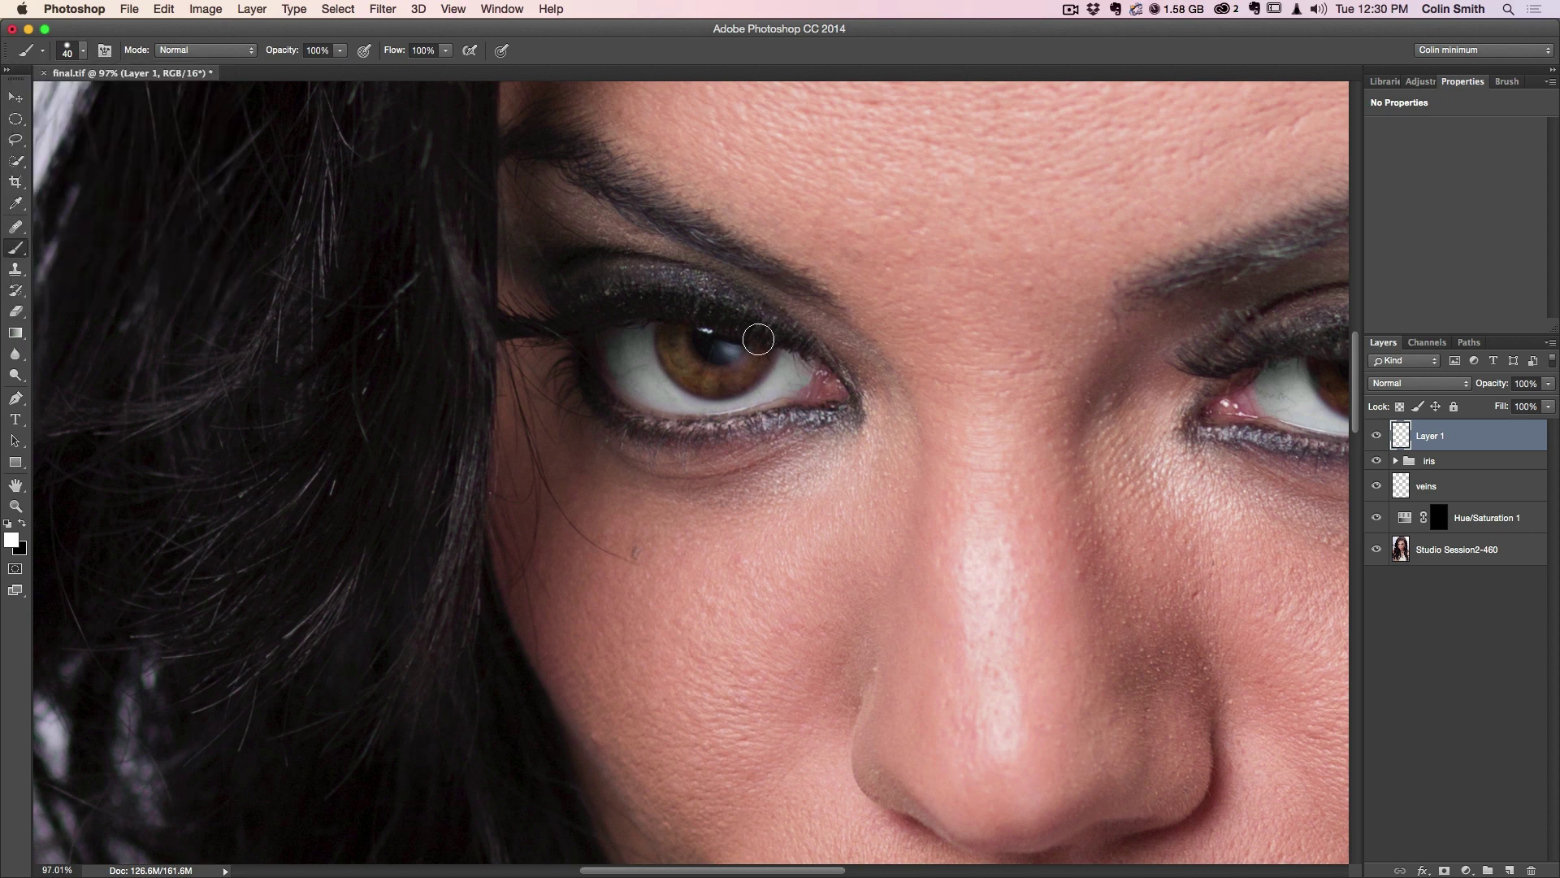
- Try white catchlight dabs over the enhanced eye's pupil with different brush sizes, undoing each attempt
{"action": "key", "text": "bracketleft"}
{"action": "key", "text": "bracketleft"}
{"action": "left_click", "coordinate": [733, 356]}
{"action": "key", "text": "super+z"}
{"action": "key", "text": "]"}
{"action": "left_click", "coordinate": [738, 354]}
{"action": "key", "text": "super+z"}
{"action": "key", "text": "bracketleft"}
{"action": "left_click", "coordinate": [738, 356]}
{"action": "left_click", "coordinate": [739, 356]}
{"action": "key", "text": "super+z"}
- Set the brush size to 23 px and paint one round white catchlight over the pupil of each eye
{"action": "left_click", "coordinate": [83, 48]}
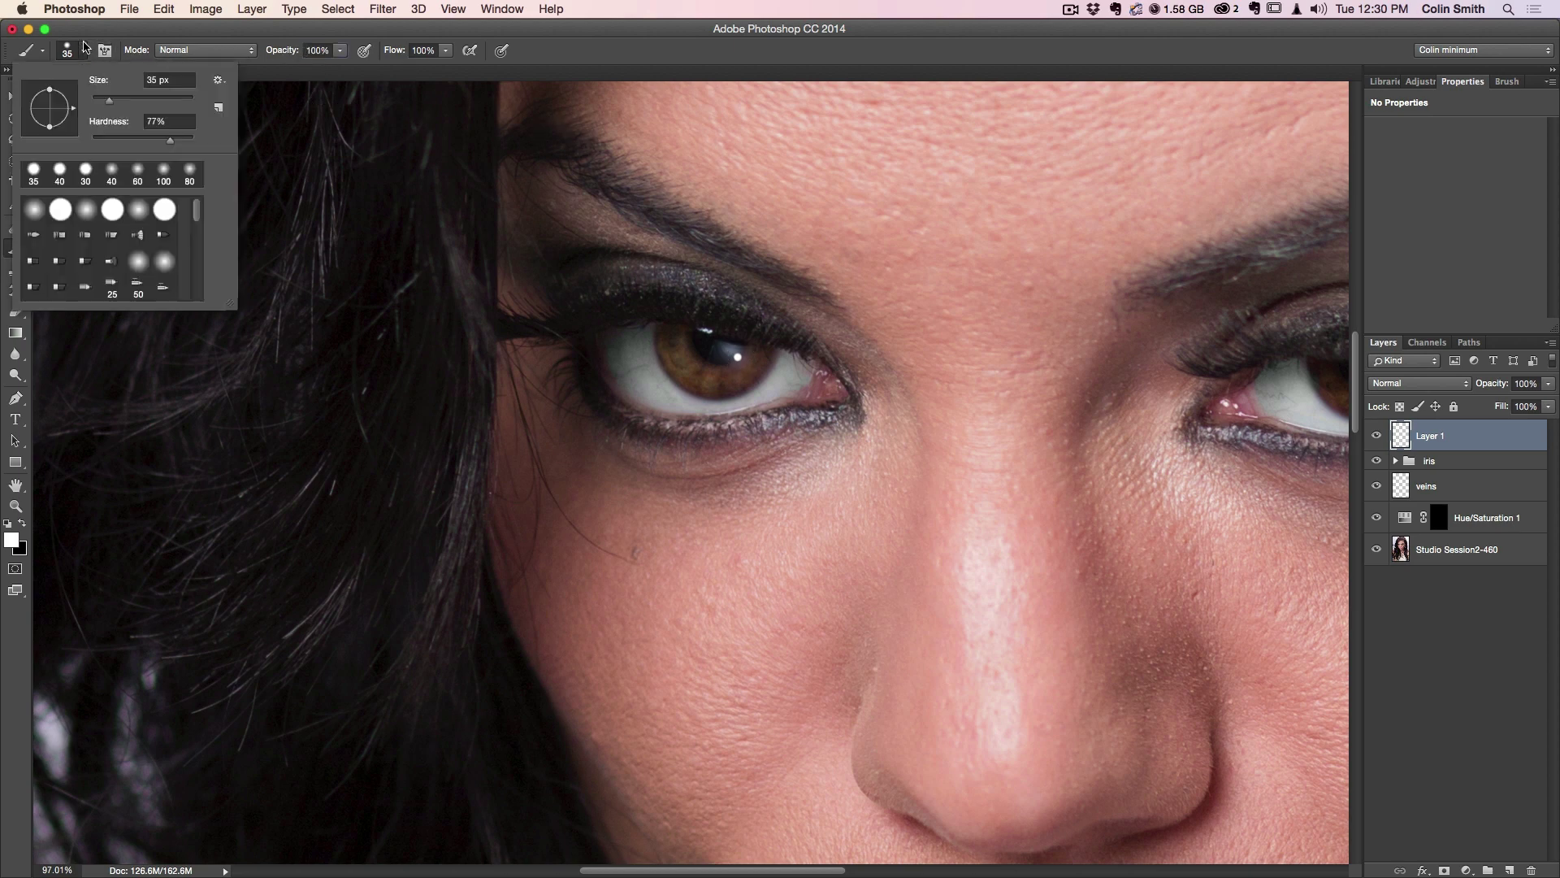
{"action": "left_click_drag", "start_coordinate": [111, 102], "coordinate": [105, 103]}
{"action": "left_click", "coordinate": [736, 356]}
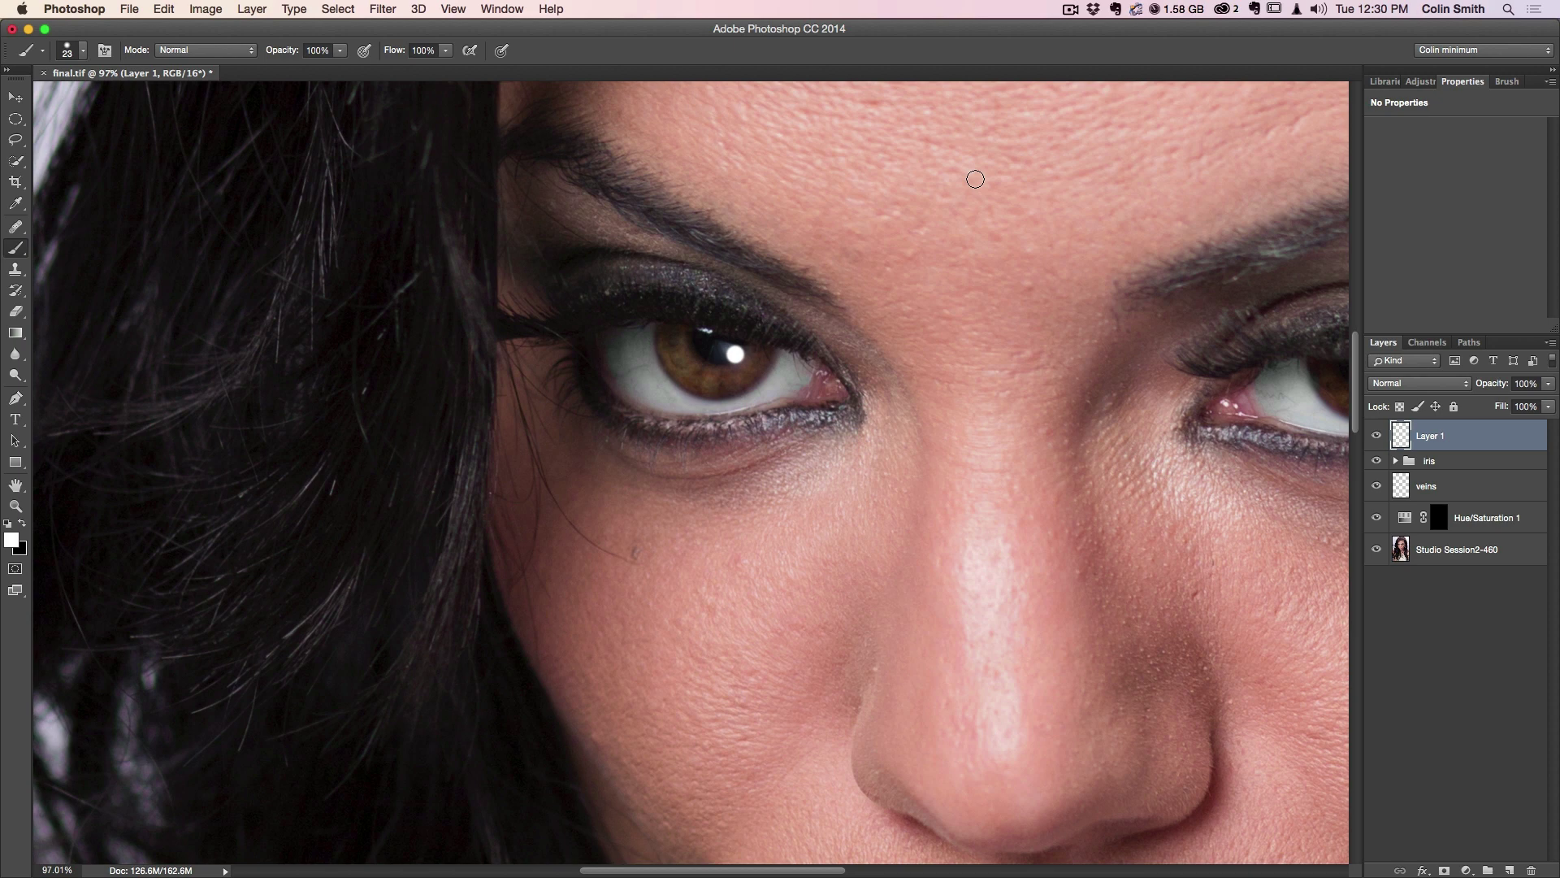
{"action": "scroll", "coordinate": [959, 181], "scroll_direction": "down", "scroll_amount": 8}
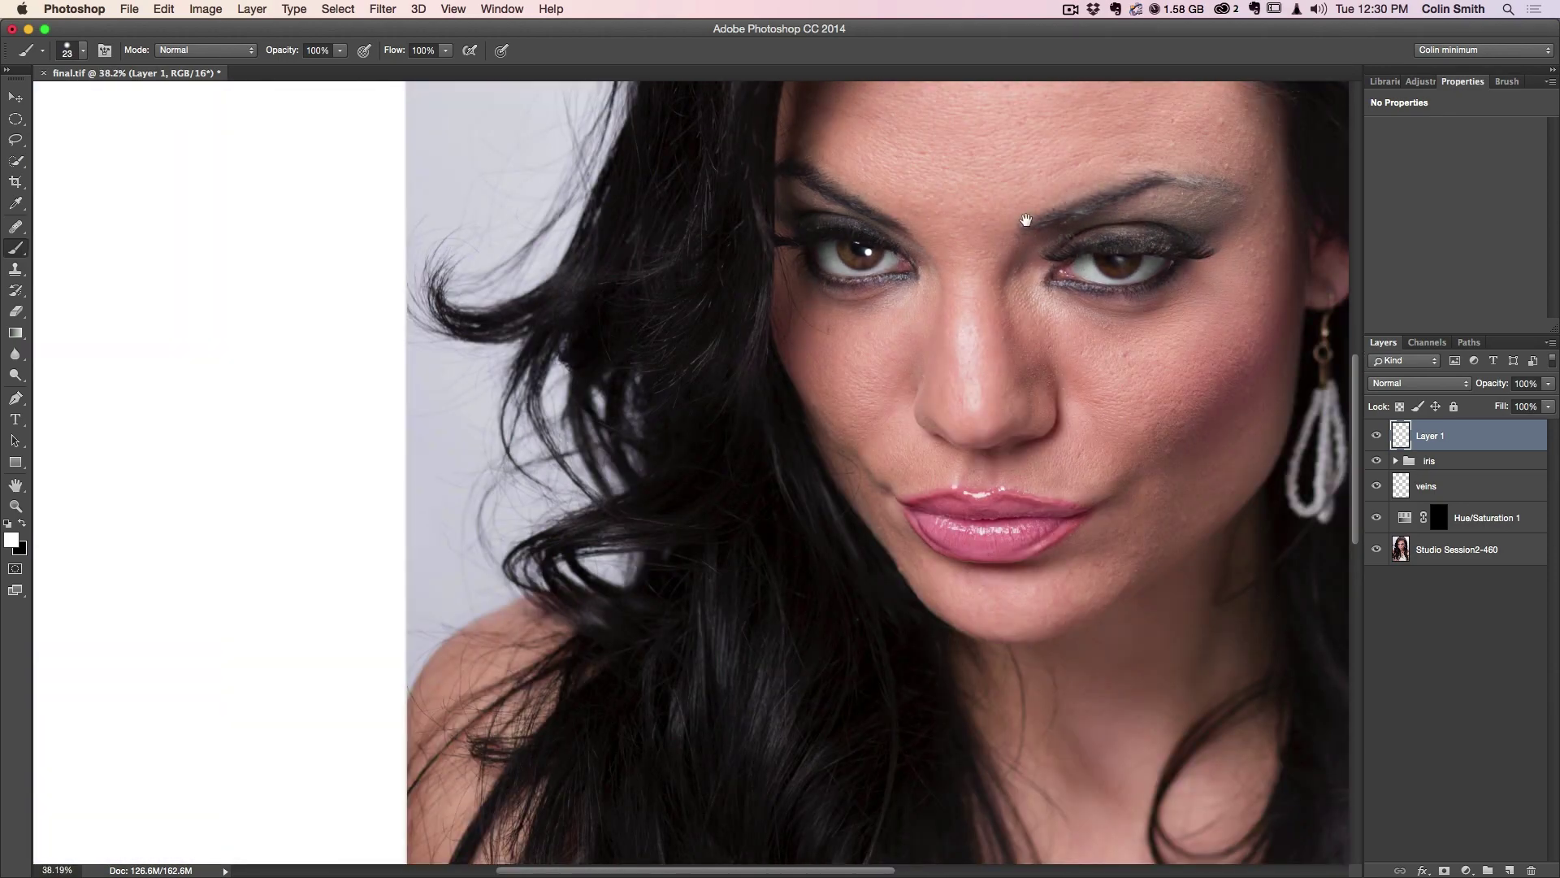
{"action": "left_click_drag", "start_coordinate": [1022, 219], "coordinate": [913, 261]}
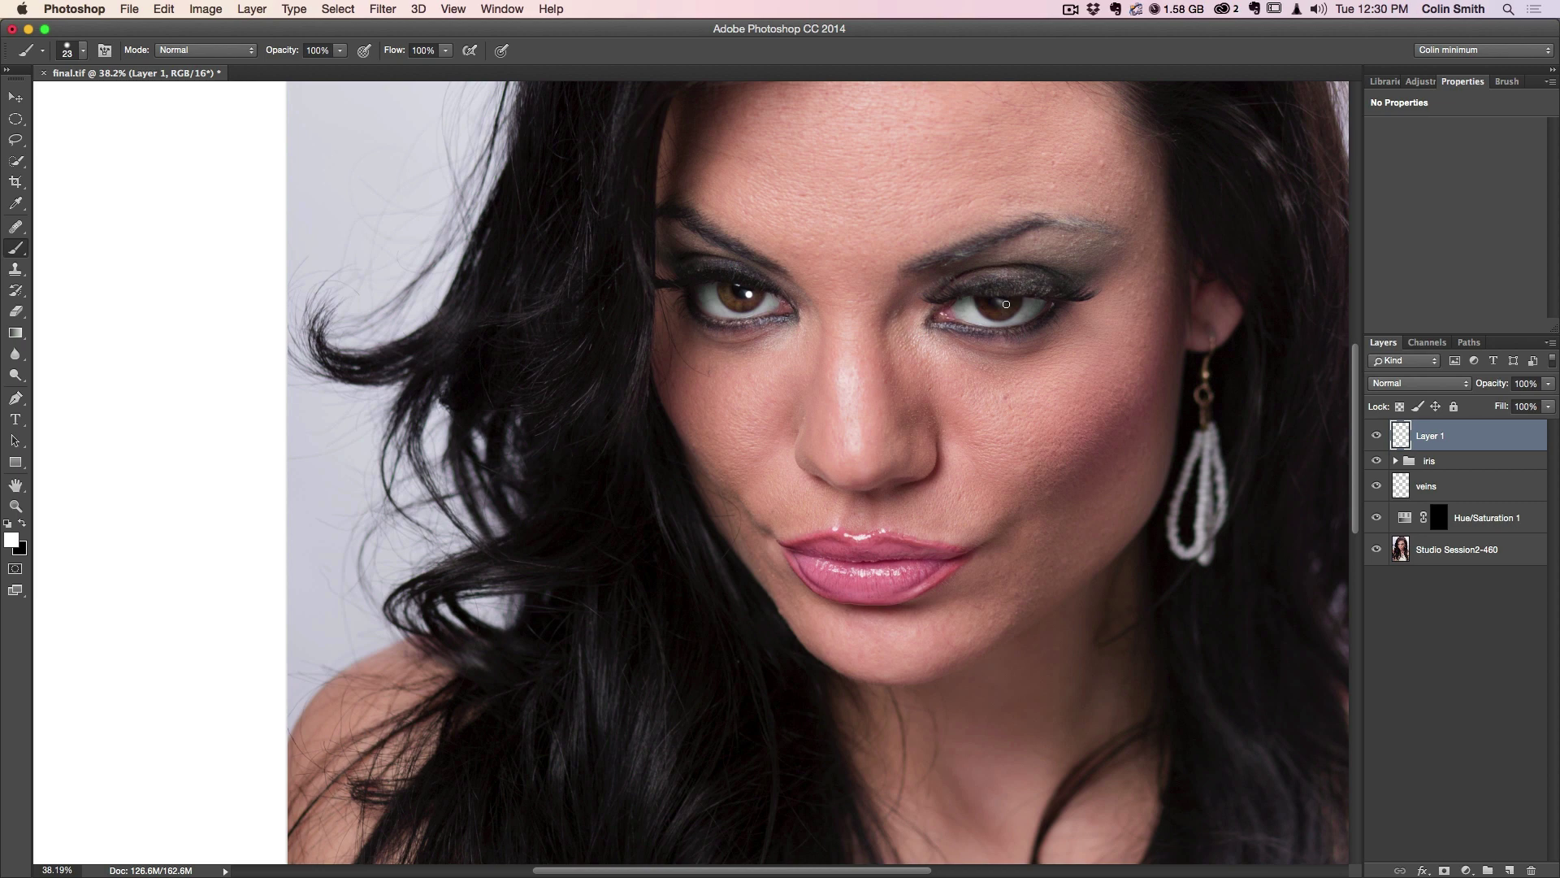
{"action": "left_click", "coordinate": [1006, 304]}
- Soften the edges of the painted catchlights with a slight Gaussian Blur
{"action": "left_click_drag", "start_coordinate": [734, 302], "coordinate": [840, 296]}
{"action": "scroll", "coordinate": [840, 297], "scroll_direction": "up", "scroll_amount": 1}
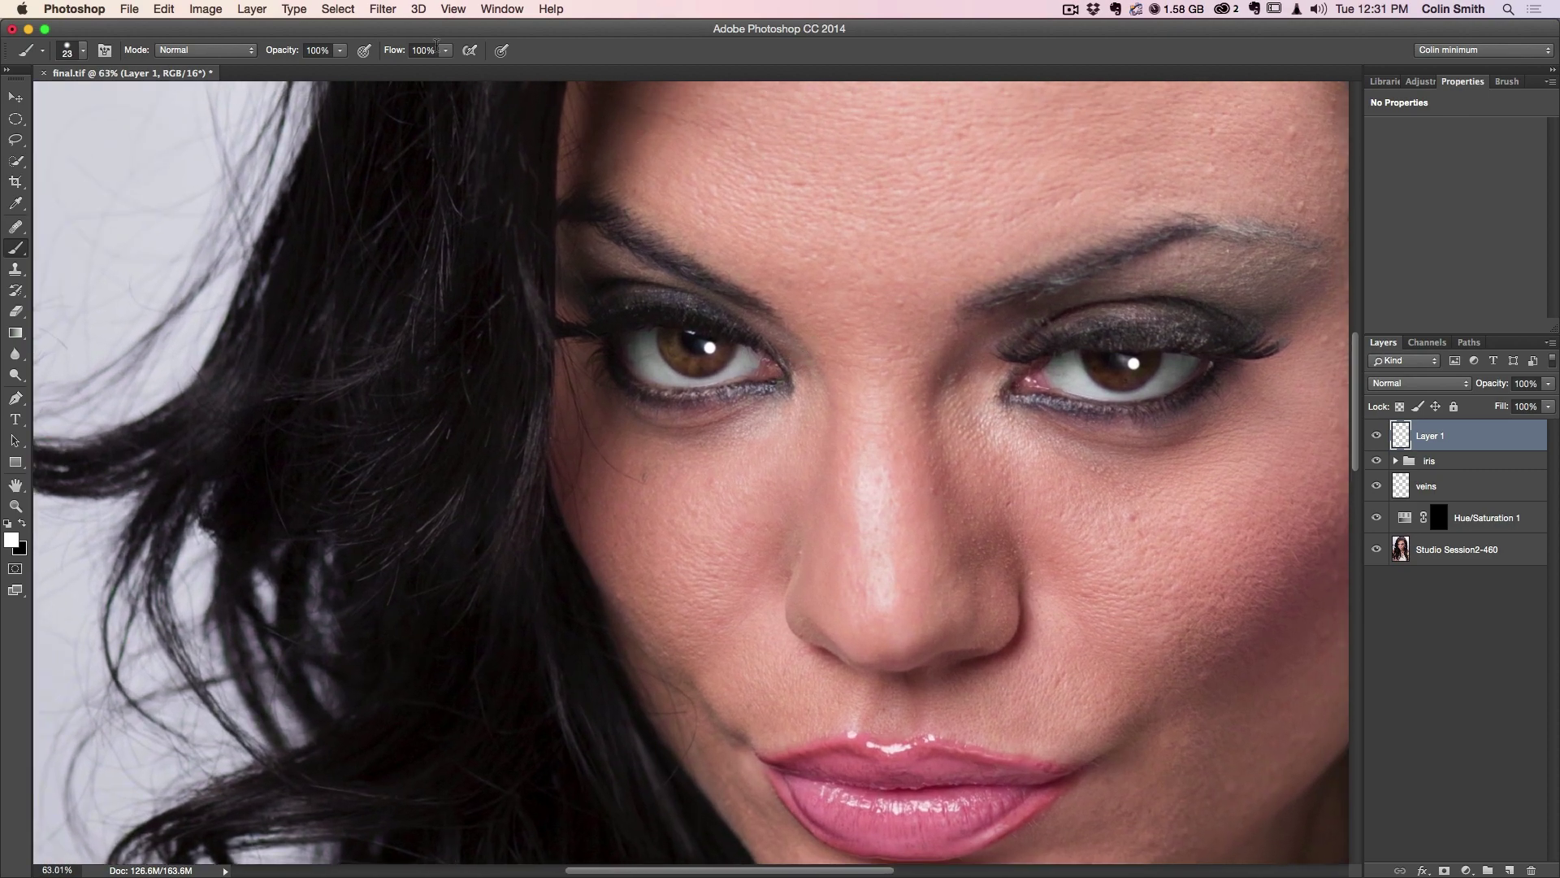
{"action": "left_click", "coordinate": [390, 7]}
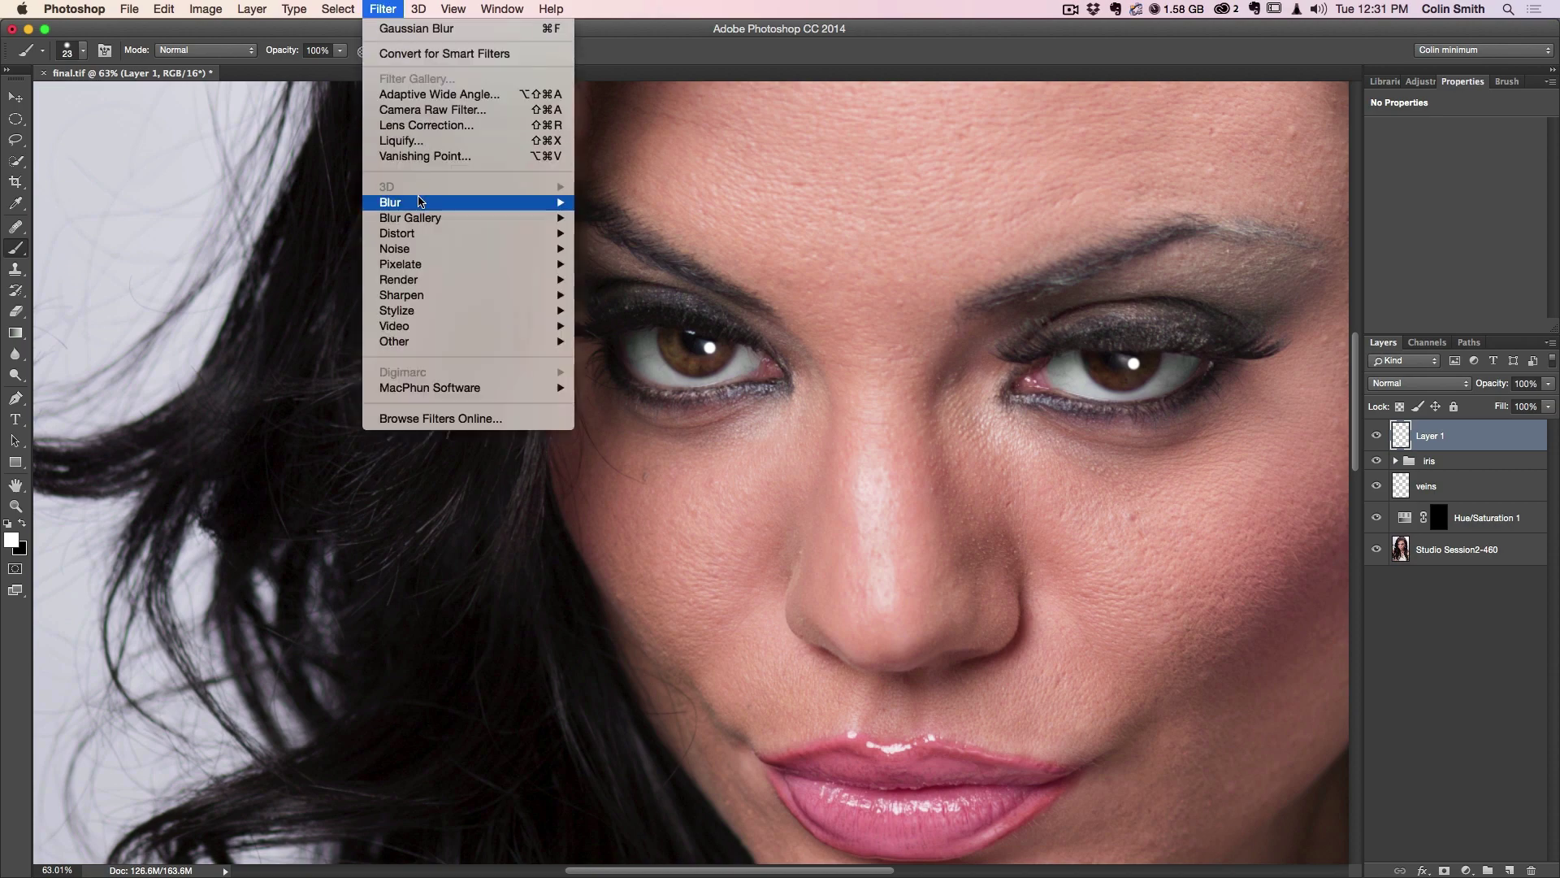
{"action": "mouse_move", "coordinate": [418, 202]}
{"action": "left_click", "coordinate": [640, 261]}
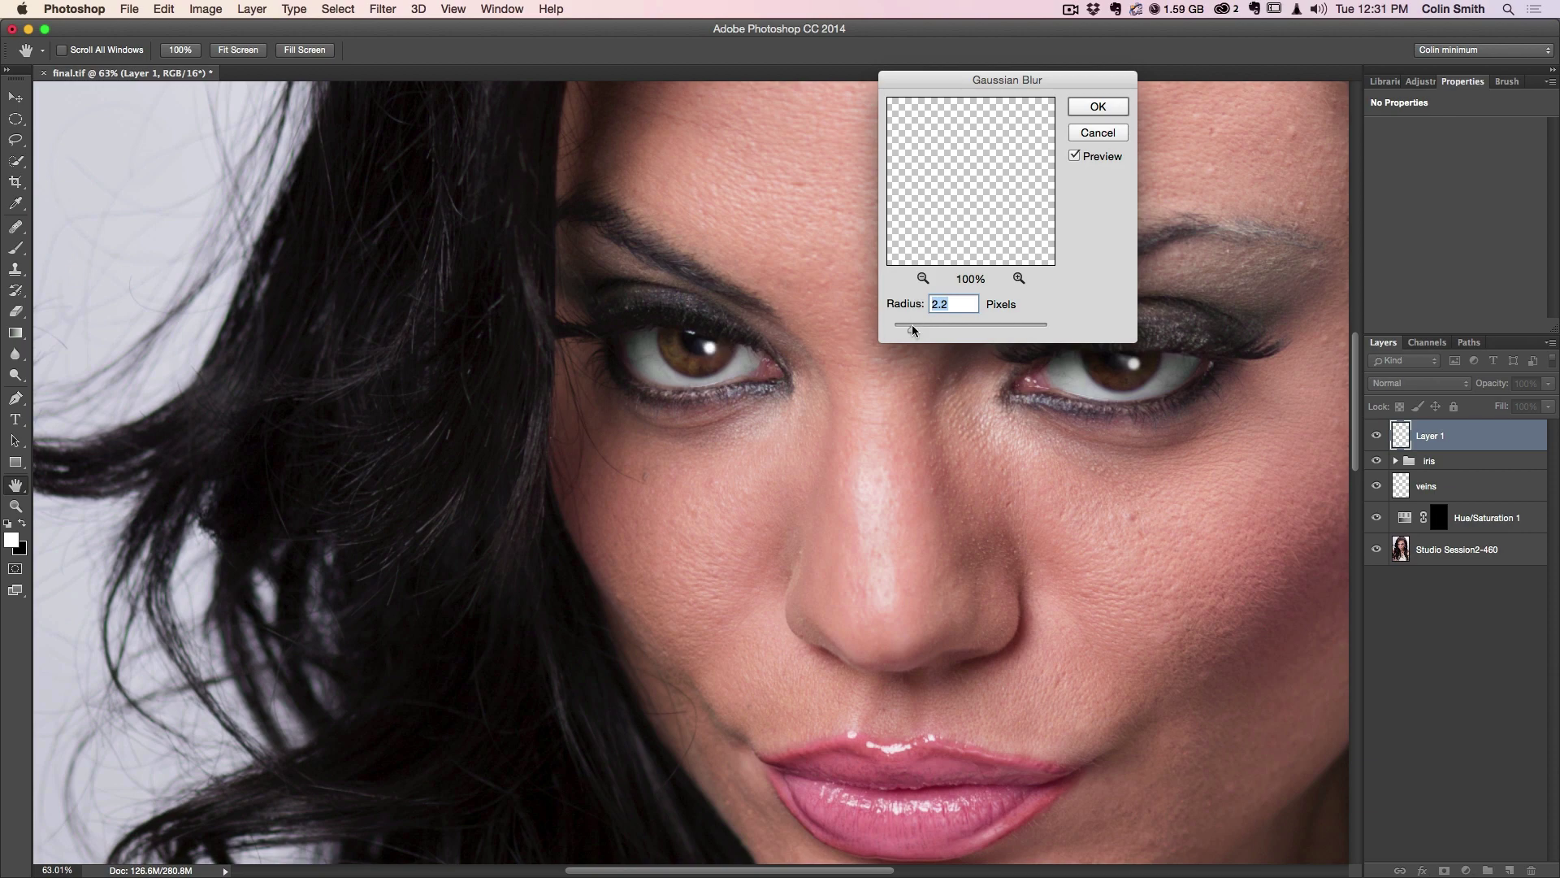
{"action": "left_click_drag", "start_coordinate": [888, 333], "coordinate": [908, 335]}
{"action": "left_click", "coordinate": [1100, 106]}
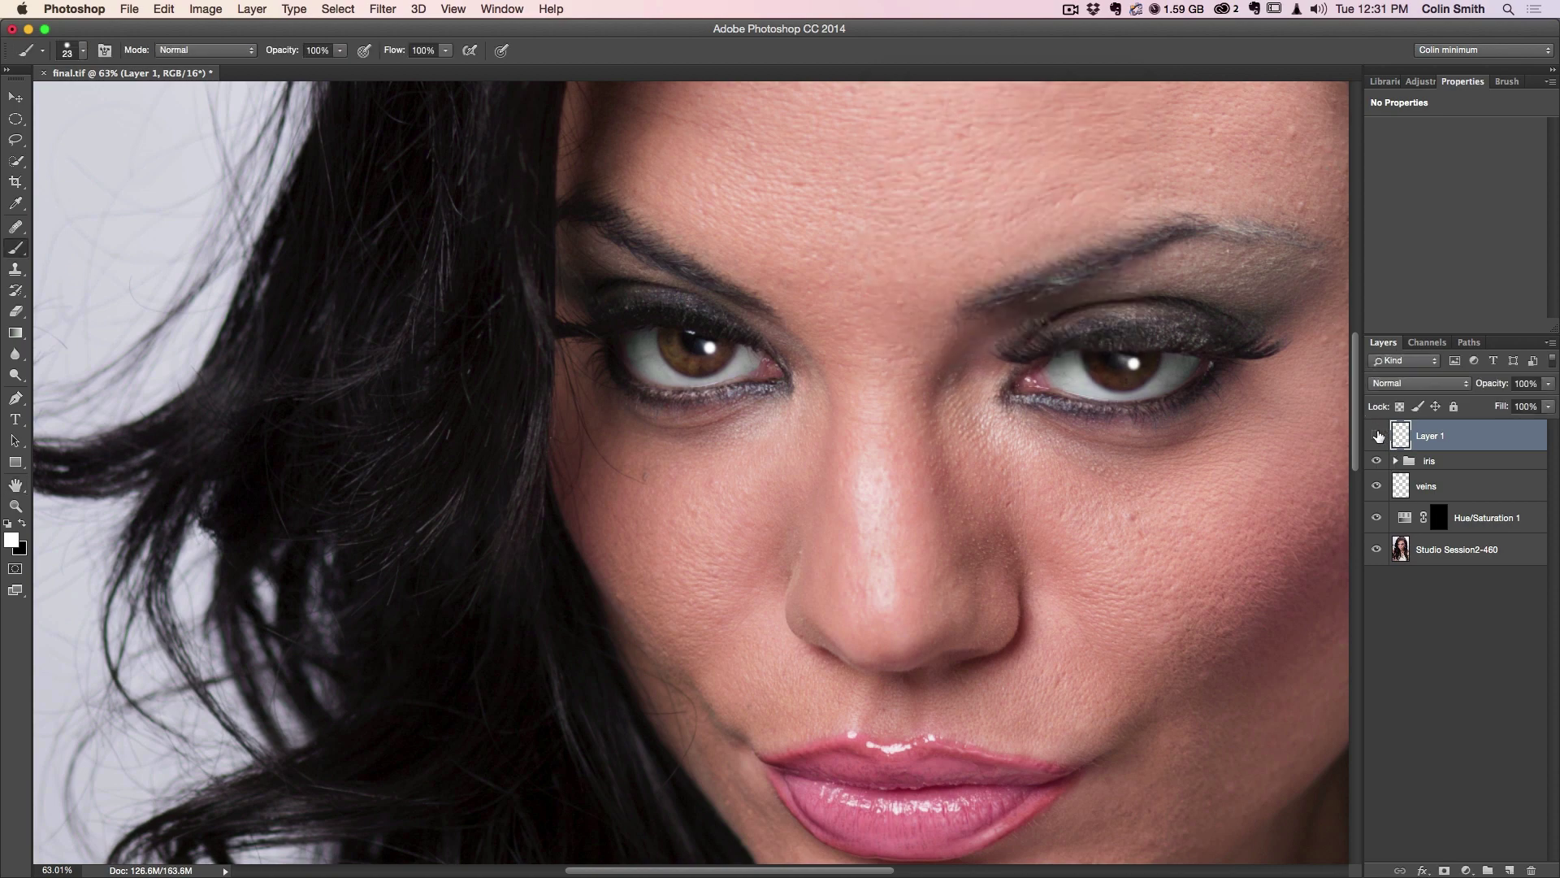
- Set the catchlight layer's opacity to 91% and toggle its visibility to compare the eyes with and without it
{"action": "left_click", "coordinate": [1378, 435]}
{"action": "left_click", "coordinate": [1378, 435]}
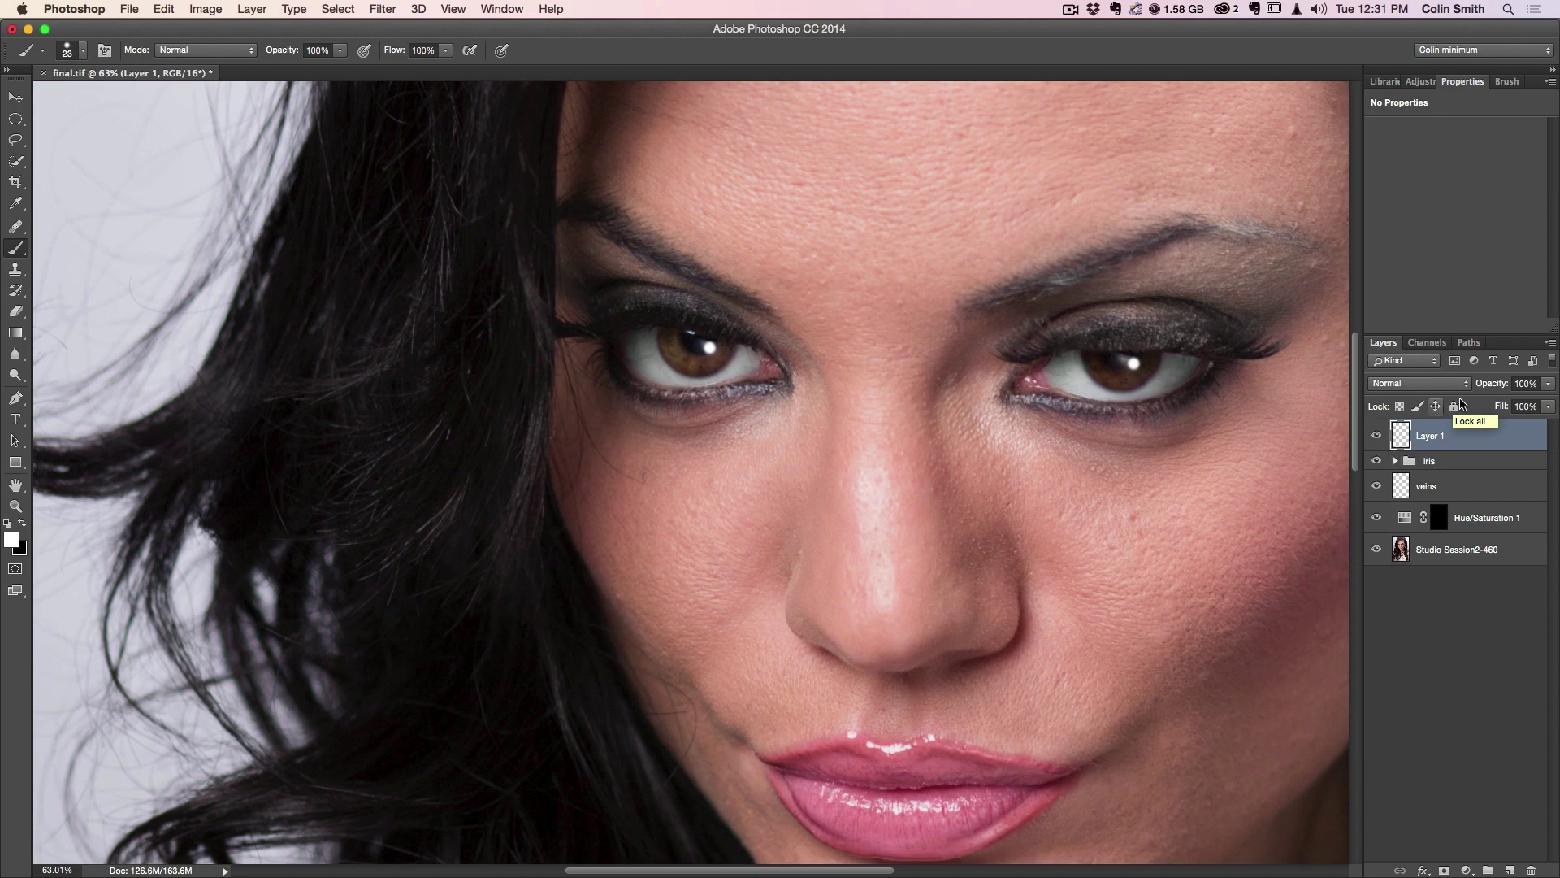
{"action": "left_click_drag", "start_coordinate": [1499, 390], "coordinate": [1492, 391]}
{"action": "left_click", "coordinate": [1379, 436]}
{"action": "left_click", "coordinate": [1379, 436]}
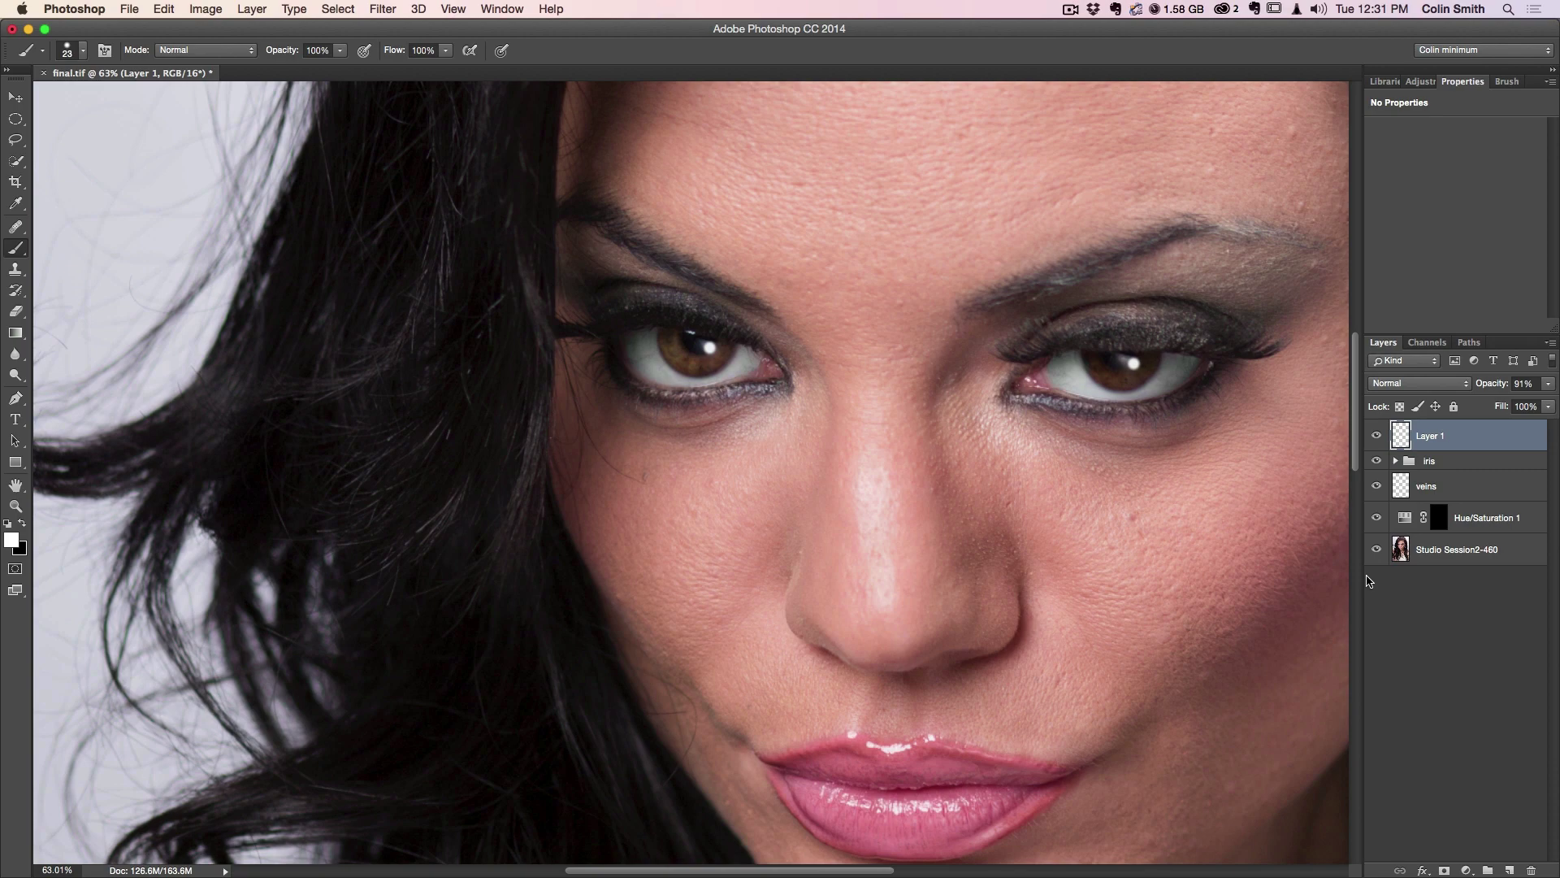
- Compare the finished eye at 100% zoom with the original photo by isolating the base layer, and restore all layers
{"action": "key", "text": "super+1"}
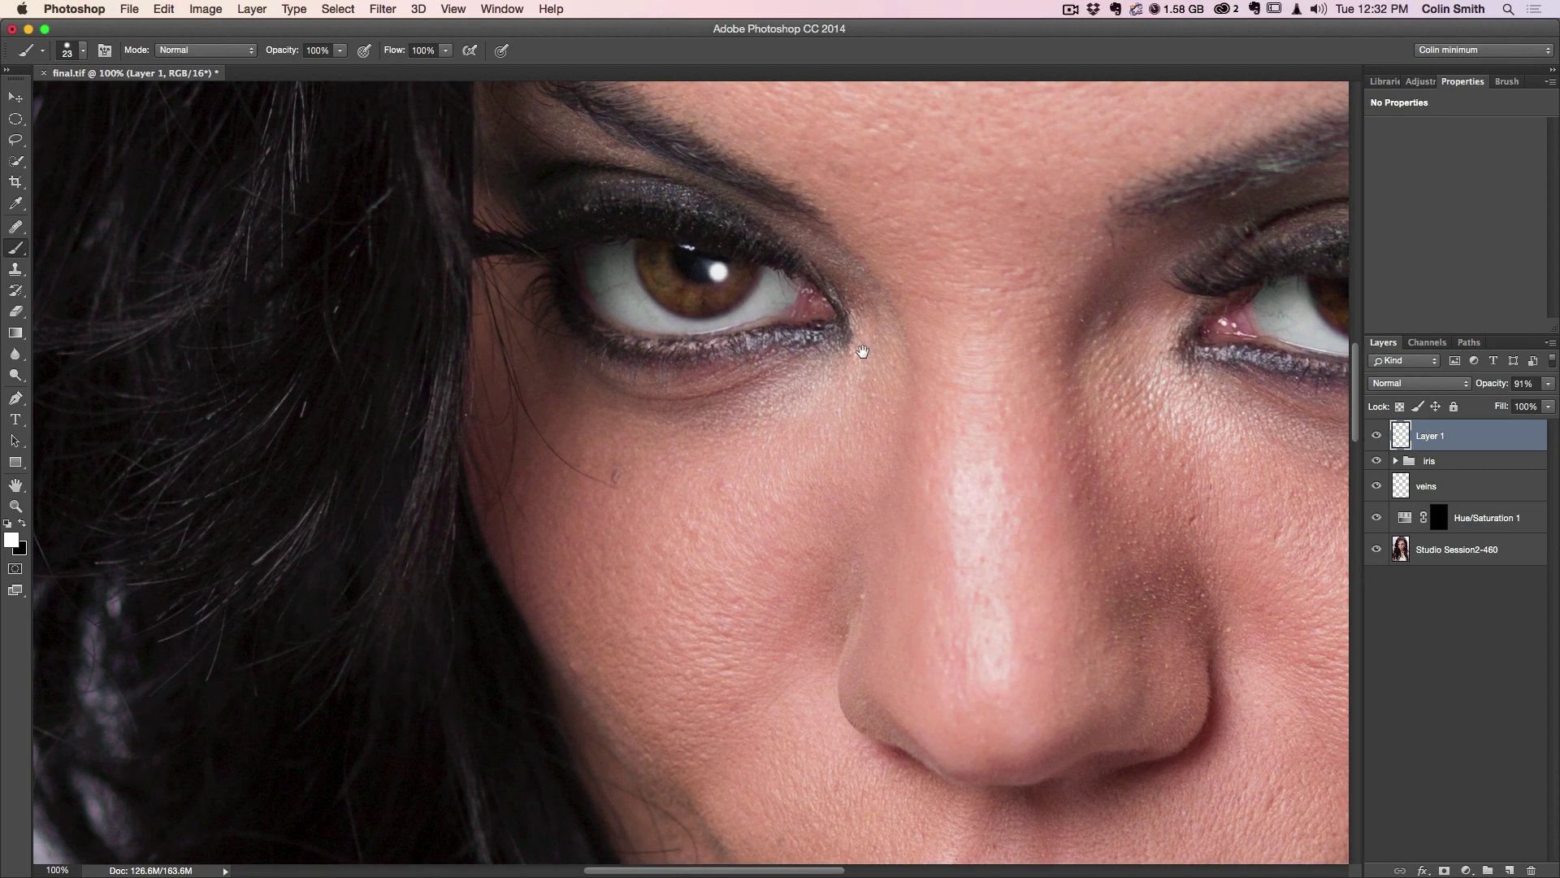
{"action": "scroll", "coordinate": [857, 438], "scroll_direction": "up", "scroll_amount": 4}
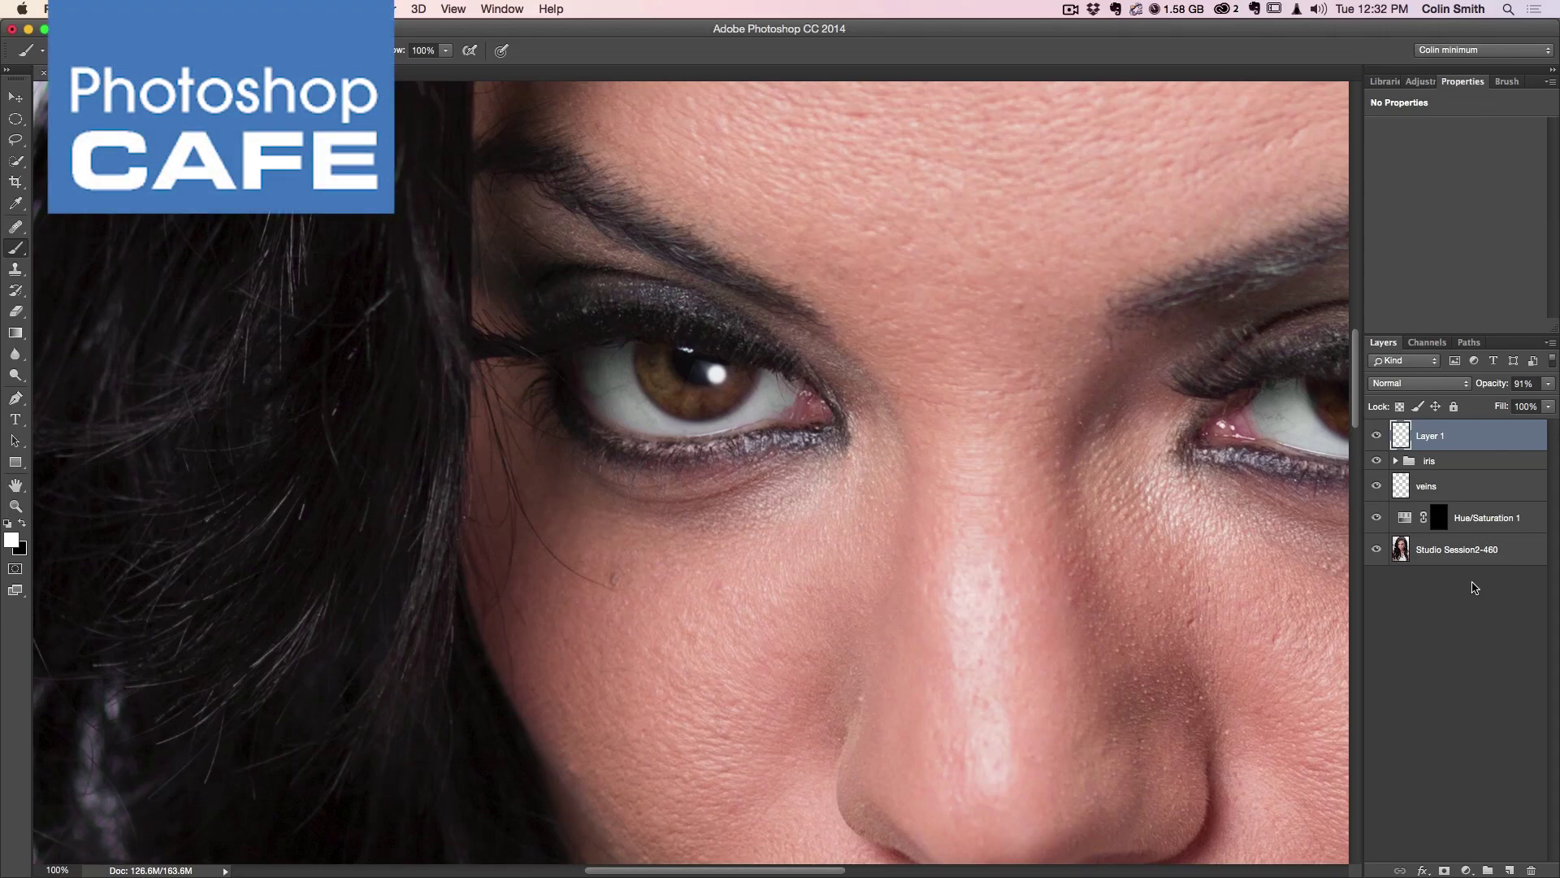
{"action": "left_click", "coordinate": [1375, 554], "text": "alt"}
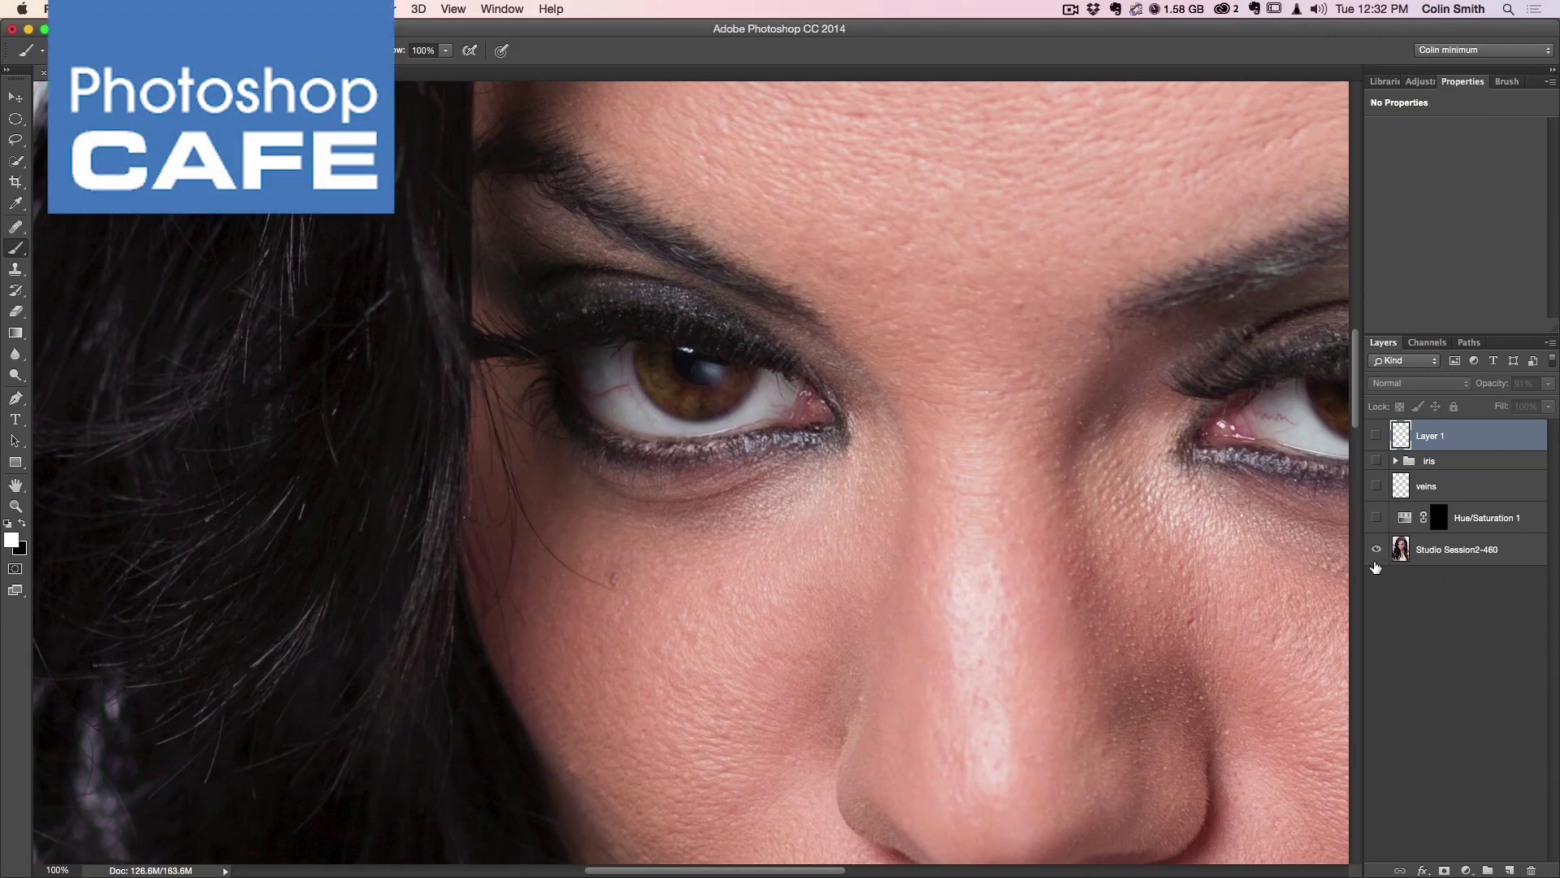
{"action": "left_click", "coordinate": [1377, 552], "text": "alt"}
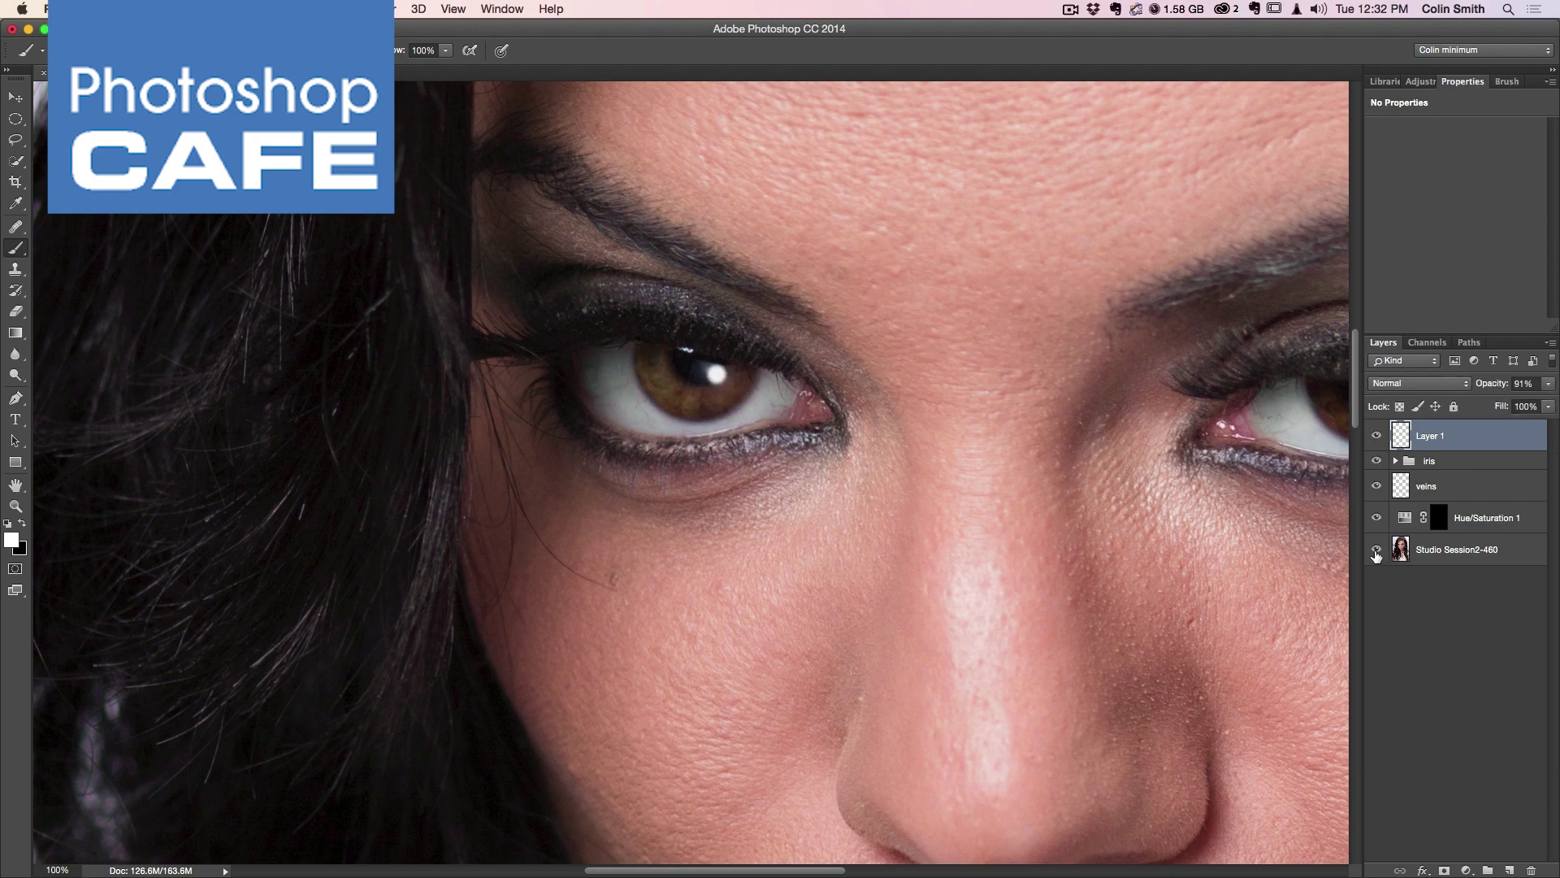